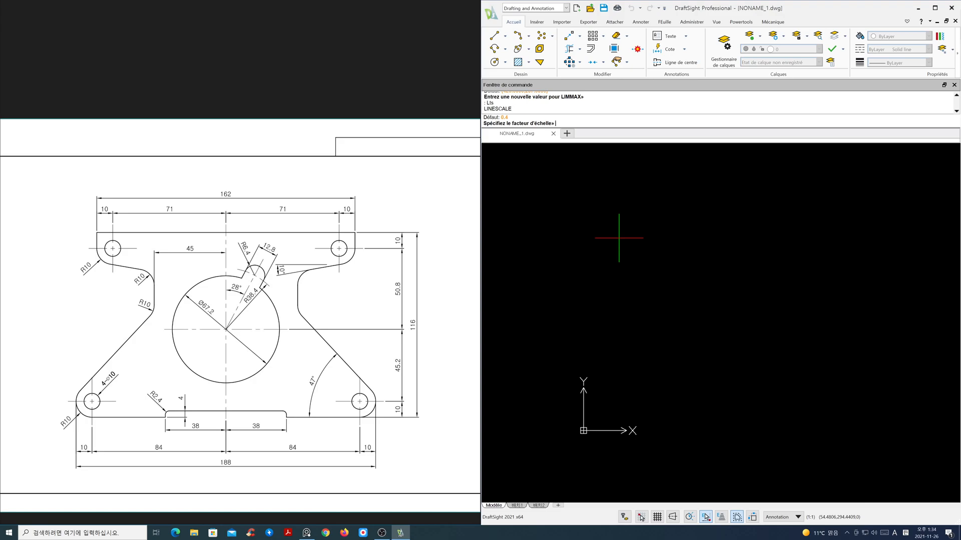
# Accept the default line scale of 0.4 and zoom the view to the drawing limits
pyautogui.press('Return')
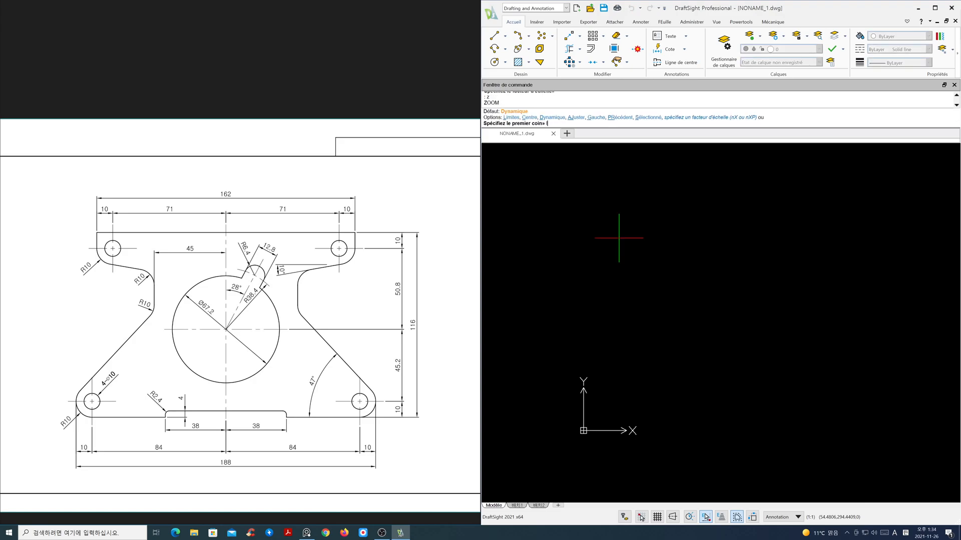
pyautogui.press('Return')
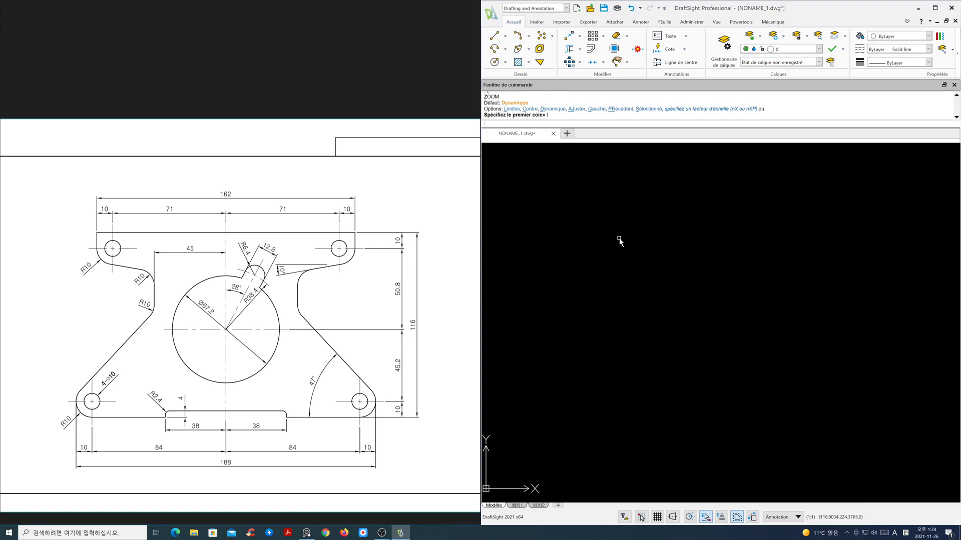
# Make layer cen current and draw a long horizontal centre line across the middle of the drawing area with ortho on
pyautogui.click(820, 49)
pyautogui.click(818, 68)
pyautogui.write('l')
pyautogui.press('Return')
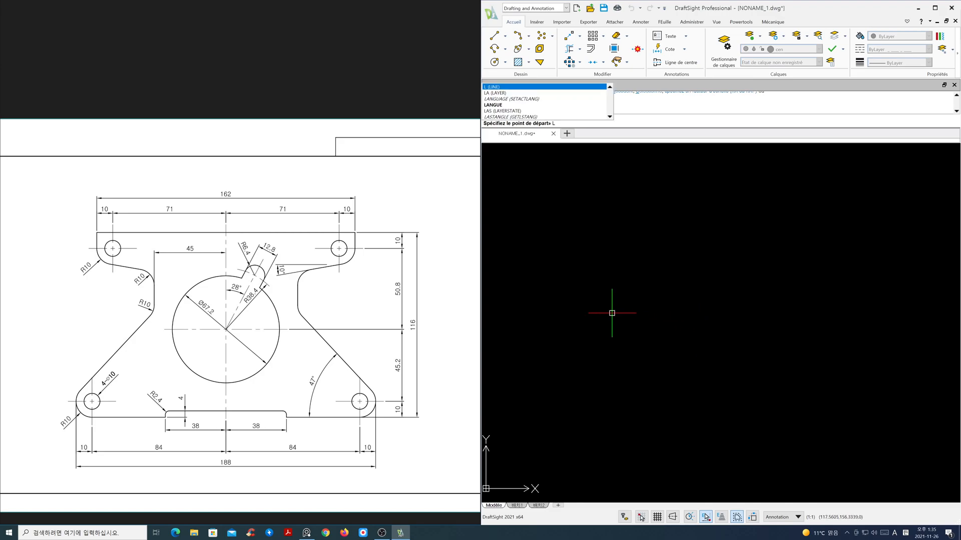
pyautogui.click(574, 320)
pyautogui.press('F8')
pyautogui.press('Return')
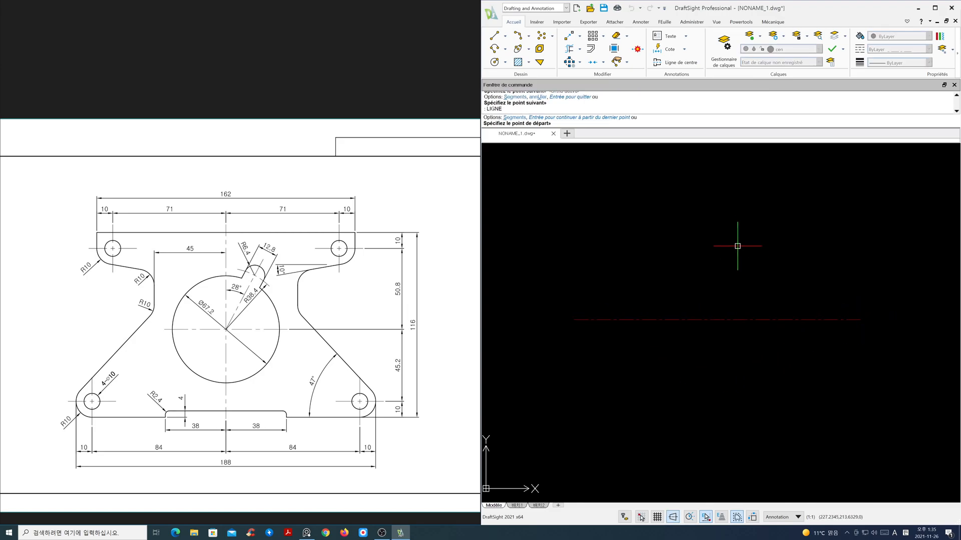
# Draw a long vertical centre line crossing near the middle of the horizontal one
pyautogui.click(714, 161)
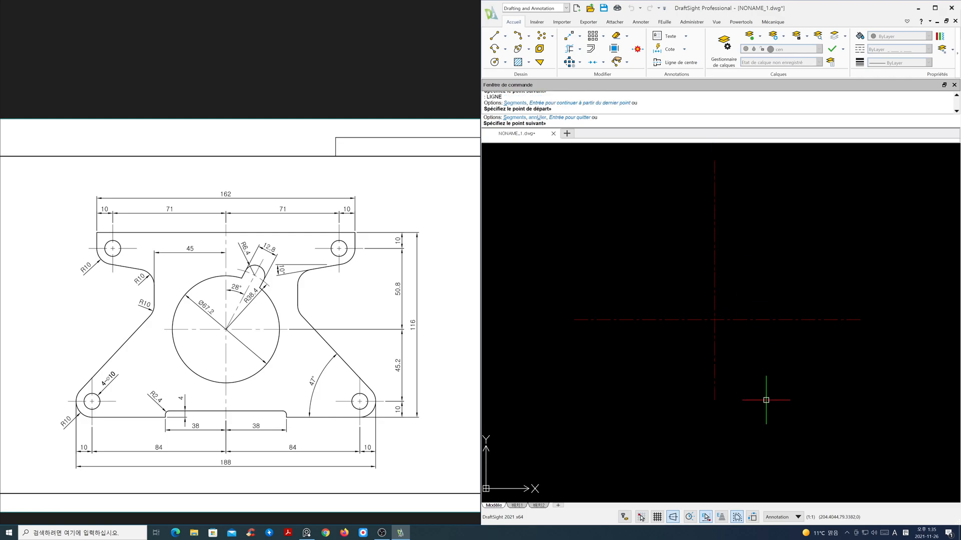
pyautogui.click(774, 475)
pyautogui.press('Return')
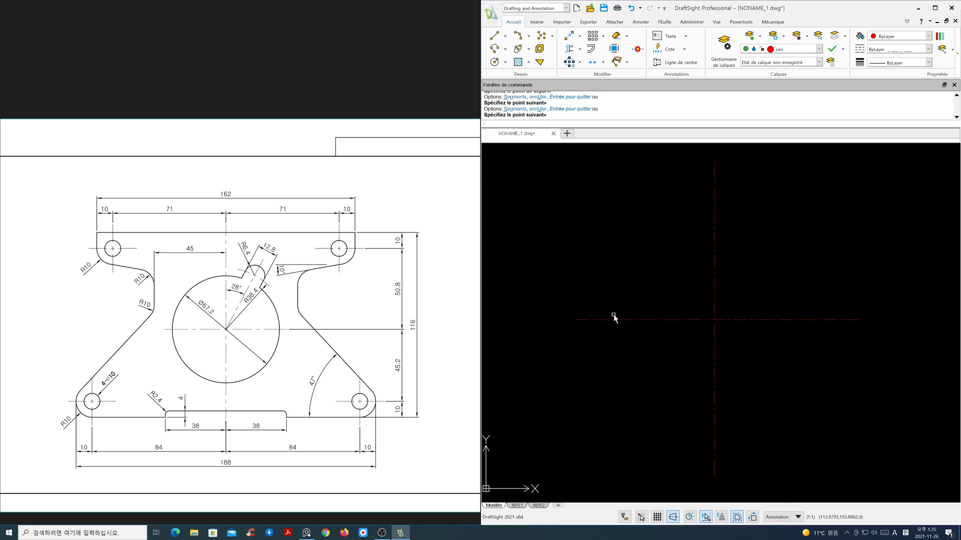
# Offset the vertical centre line 84 to the left for the lower hole position
pyautogui.write('o')
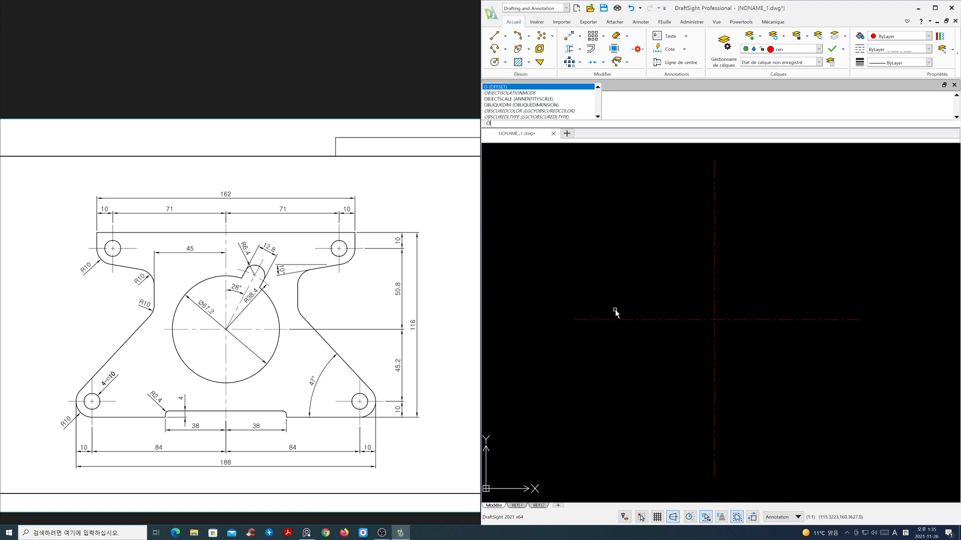
pyautogui.press('Return')
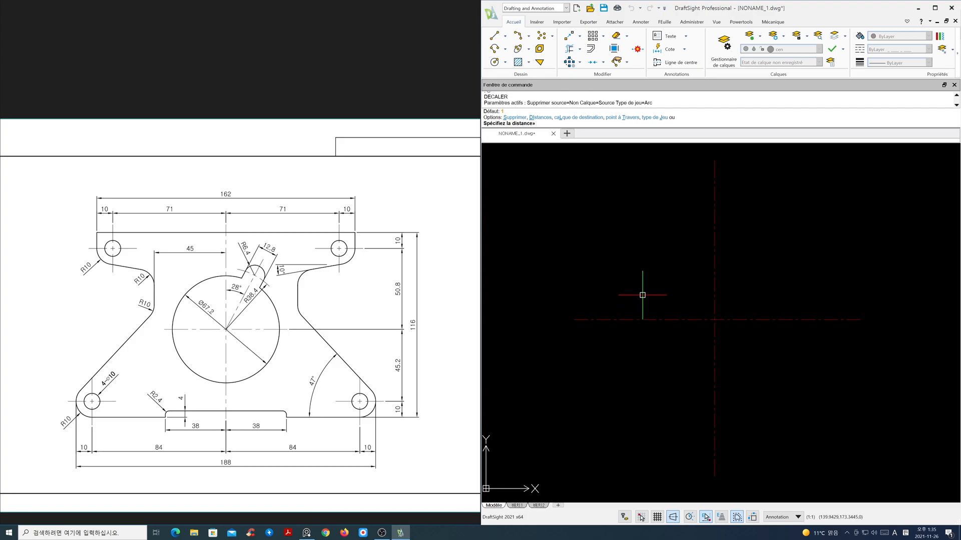
pyautogui.write('84')
pyautogui.press('Return')
pyautogui.click(712, 407)
pyautogui.click(676, 405)
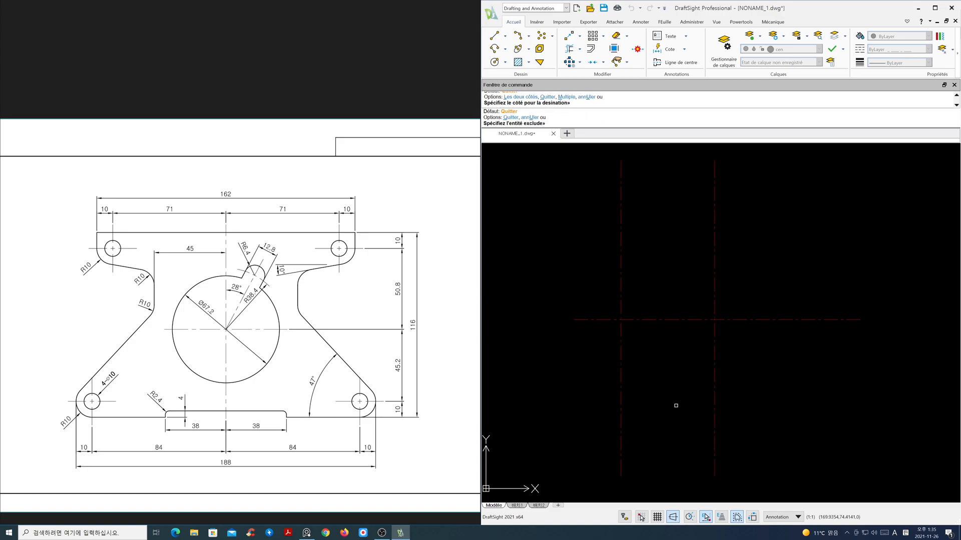
pyautogui.press('Return')
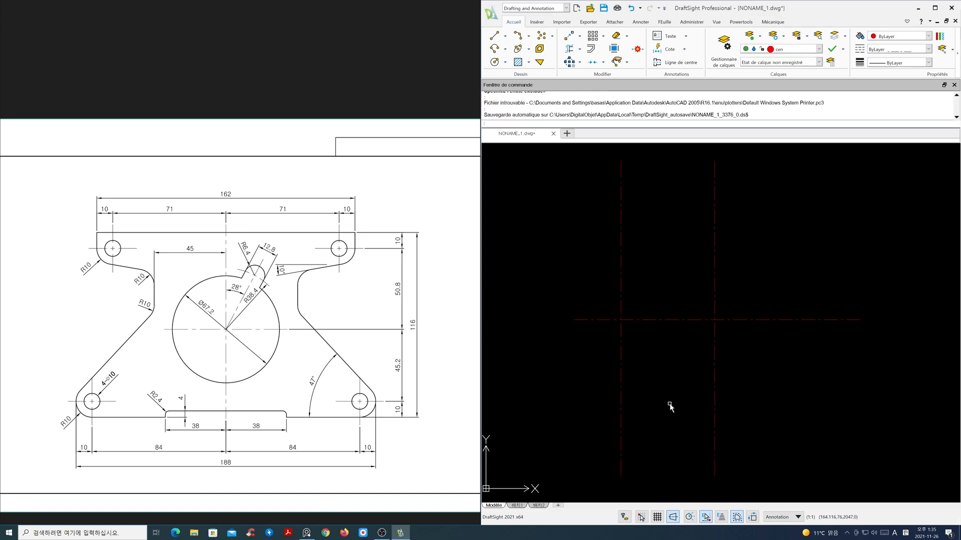
# Offset the main vertical centre line 71 to the left for the upper hole position
pyautogui.press('Return')
pyautogui.write('71')
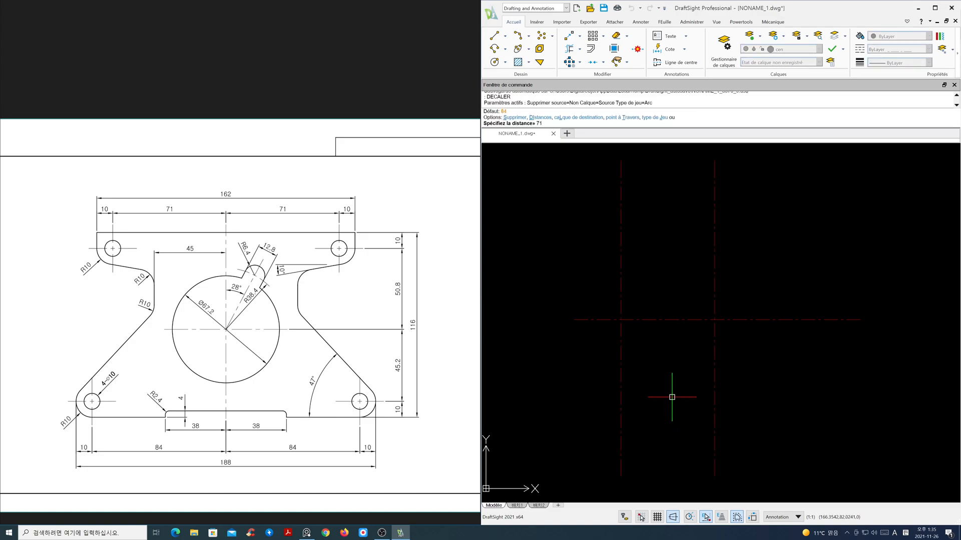
pyautogui.press('Return')
pyautogui.click(715, 307)
pyautogui.click(681, 307)
pyautogui.press('Return')
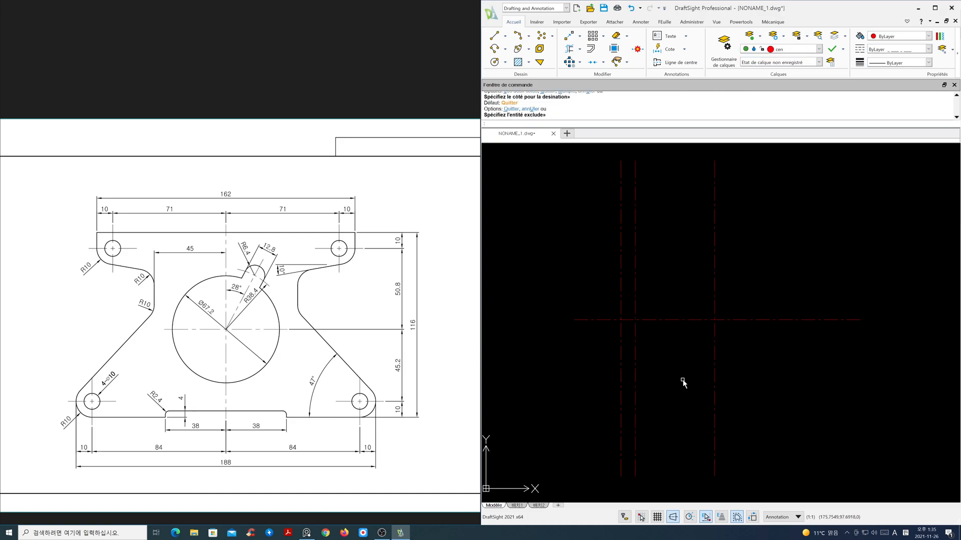
# Offset the horizontal centre line 45.2 downward for the lower hole position
pyautogui.press('Return')
pyautogui.write('45.2')
pyautogui.press('Return')
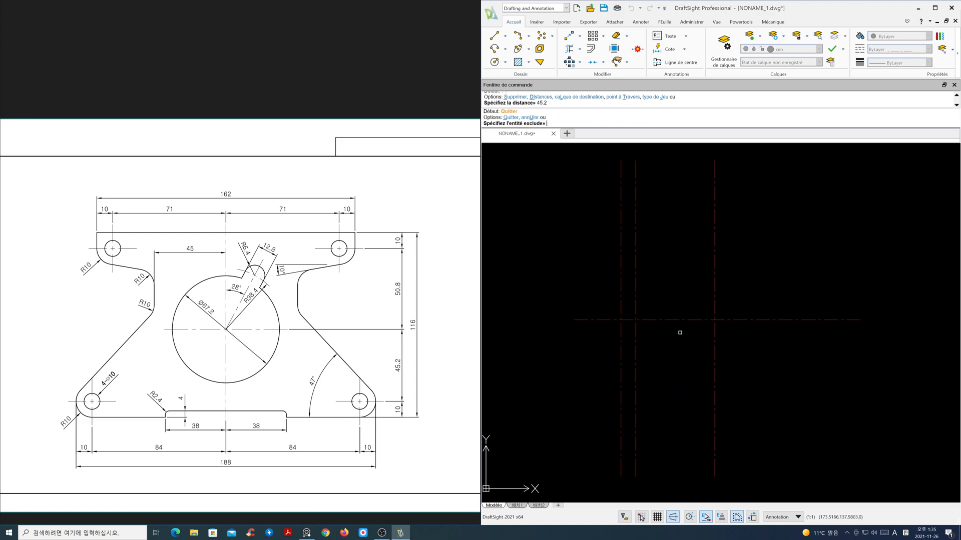
pyautogui.click(677, 318)
pyautogui.click(679, 345)
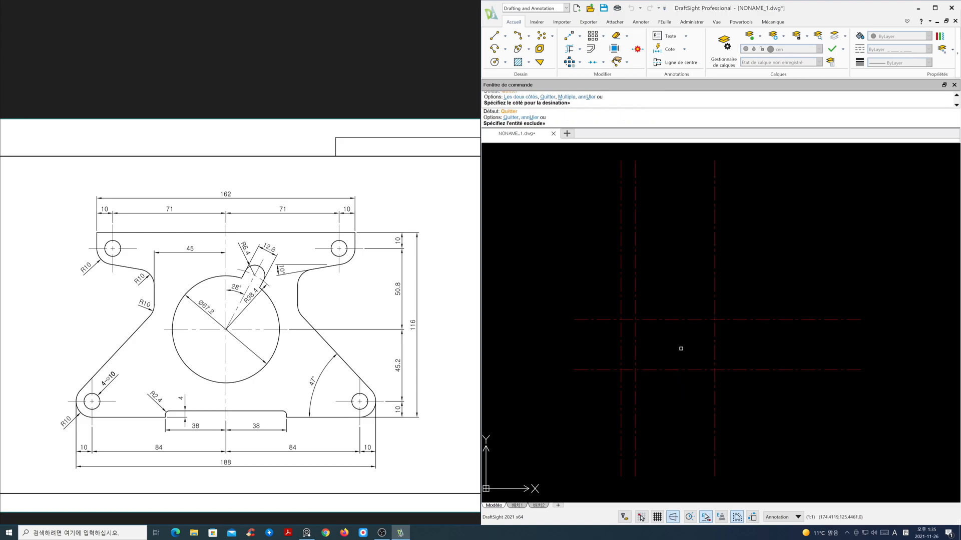
pyautogui.press('Return')
# Offset the main horizontal centre line 50.8 upward for the upper hole position
pyautogui.press('Return')
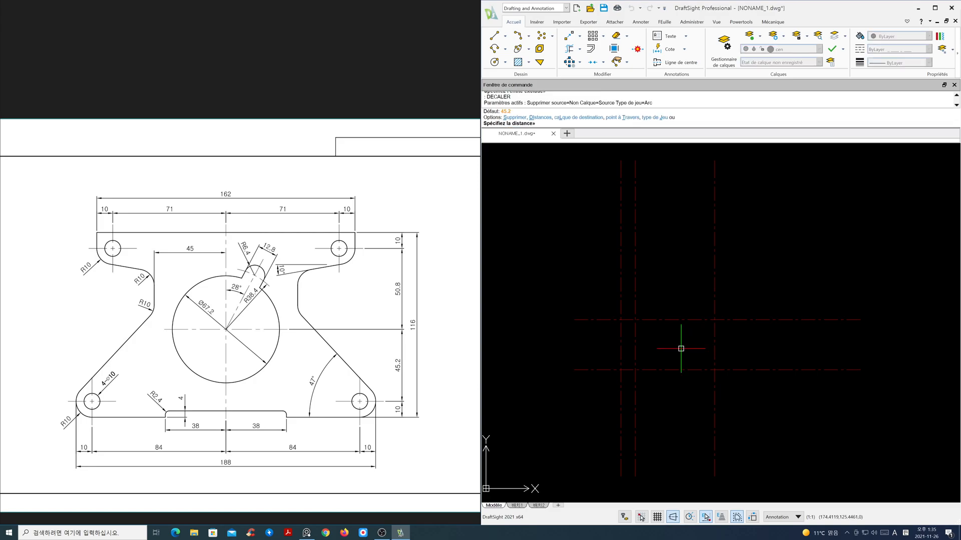
pyautogui.write('50.8')
pyautogui.press('Return')
pyautogui.click(674, 319)
pyautogui.click(676, 304)
pyautogui.press('Return')
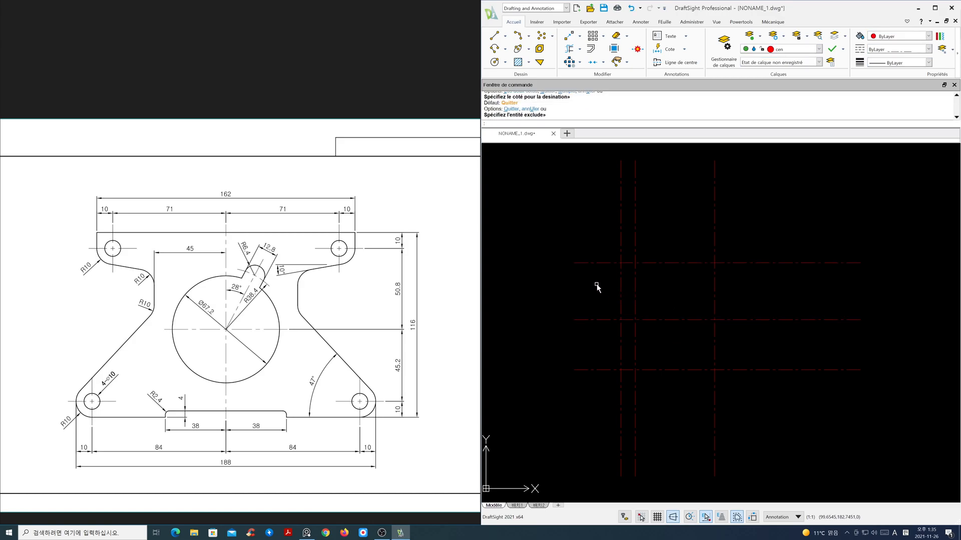
# Shorten both ends of the leftmost vertical centre line to a short mark around the lower horizontal centre line
pyautogui.click(625, 241)
pyautogui.click(612, 222)
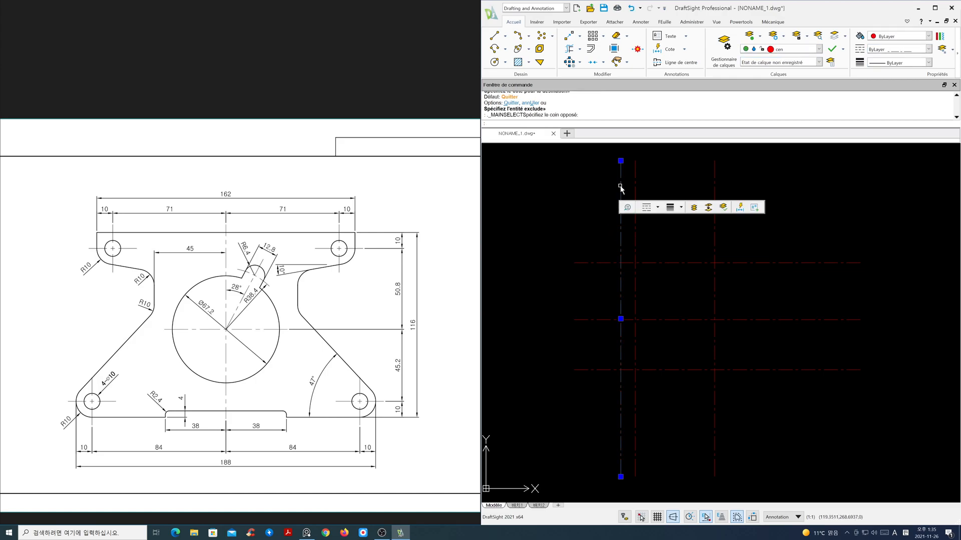
pyautogui.click(620, 160)
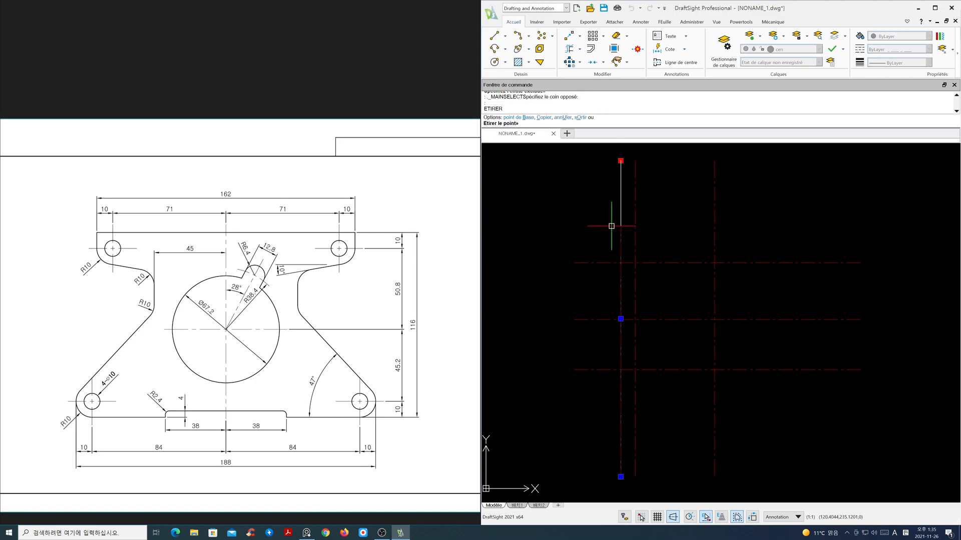
pyautogui.click(605, 346)
pyautogui.click(620, 476)
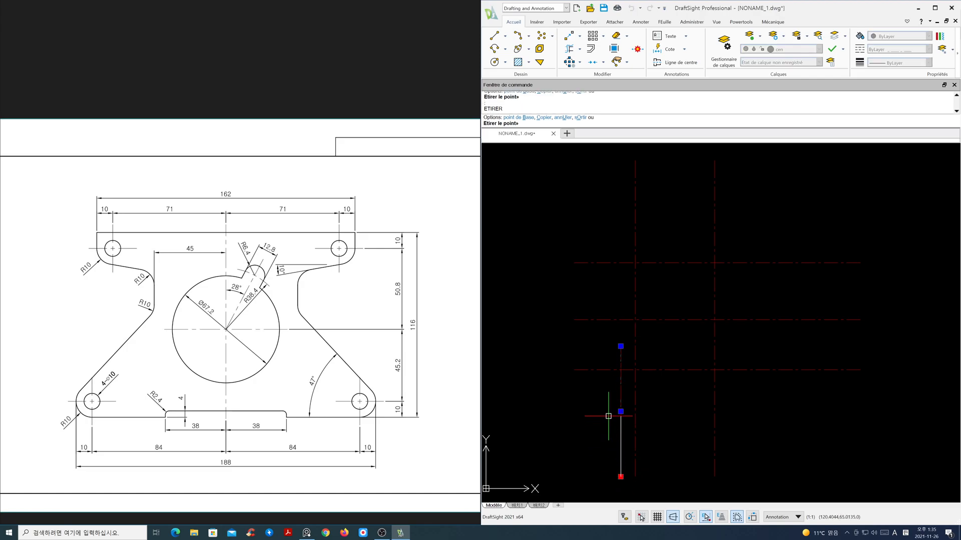
pyautogui.click(610, 393)
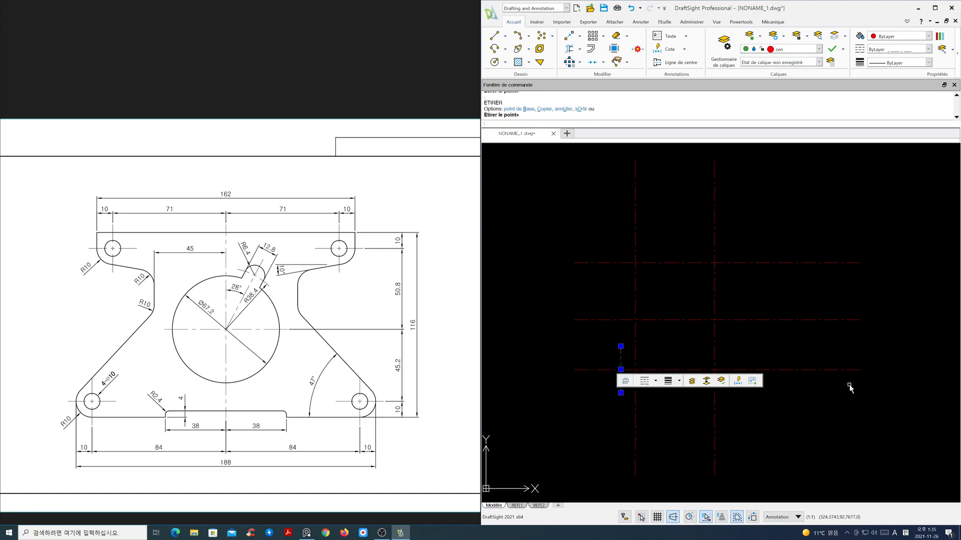
# Shorten both ends of the lower horizontal centre line to complete a small centre mark for the lower left hole
pyautogui.click(870, 384)
pyautogui.click(845, 367)
pyautogui.click(860, 371)
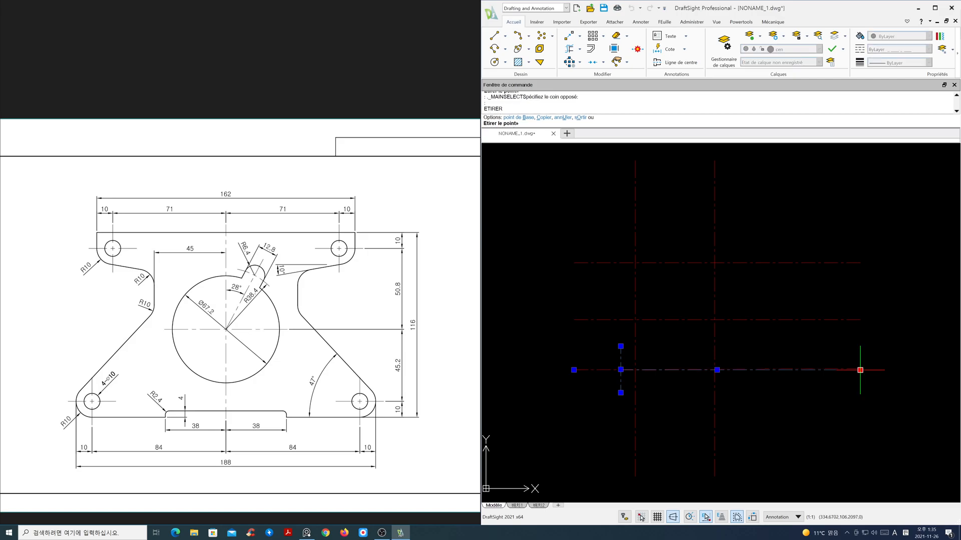
pyautogui.click(645, 389)
pyautogui.click(574, 370)
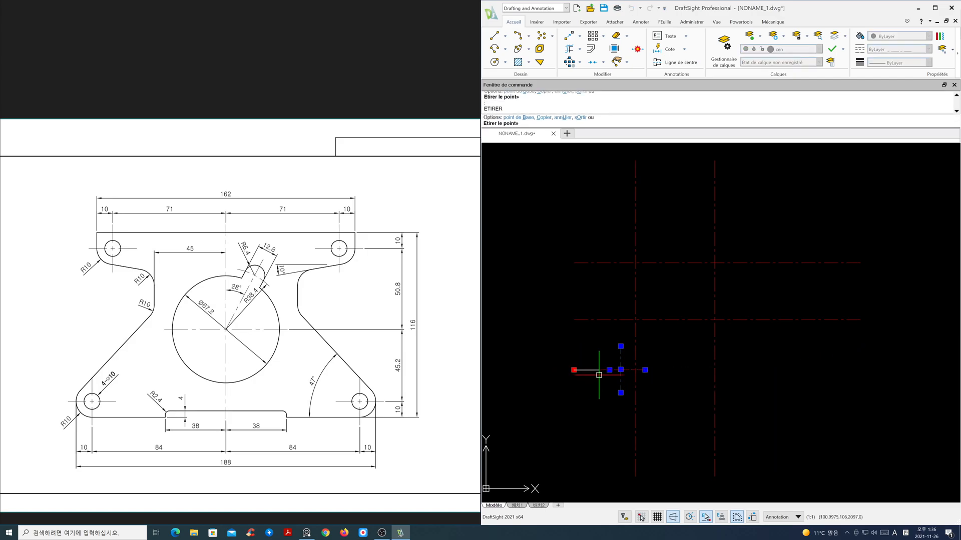
pyautogui.click(597, 373)
pyautogui.press('Escape')
# Shorten both ends of the vertical line offset by 71 to a short mark around the upper horizontal centre line
pyautogui.click(665, 483)
pyautogui.click(617, 459)
pyautogui.click(634, 475)
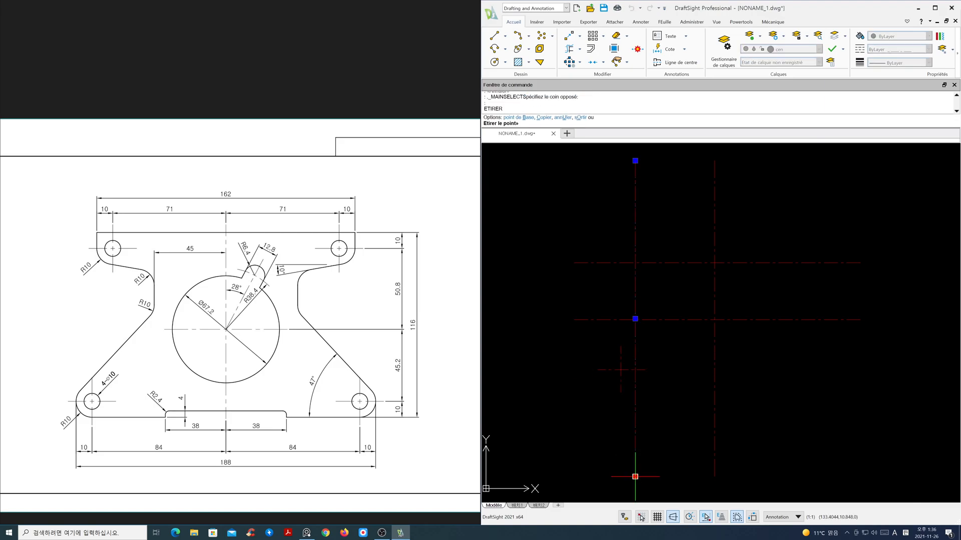
pyautogui.click(639, 289)
pyautogui.click(635, 161)
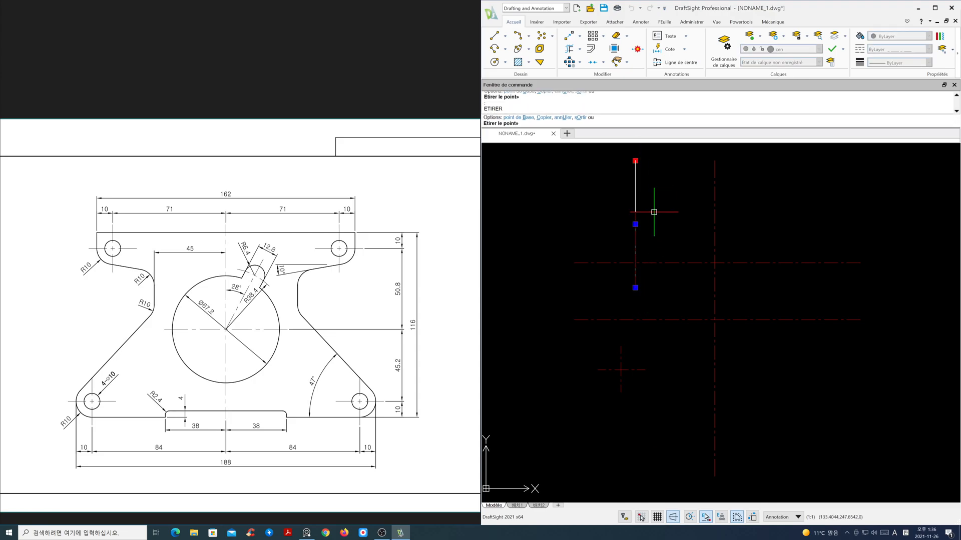
pyautogui.click(651, 245)
# Shorten both ends of the upper horizontal centre line to complete a small centre mark for the upper left hole
pyautogui.click(592, 281)
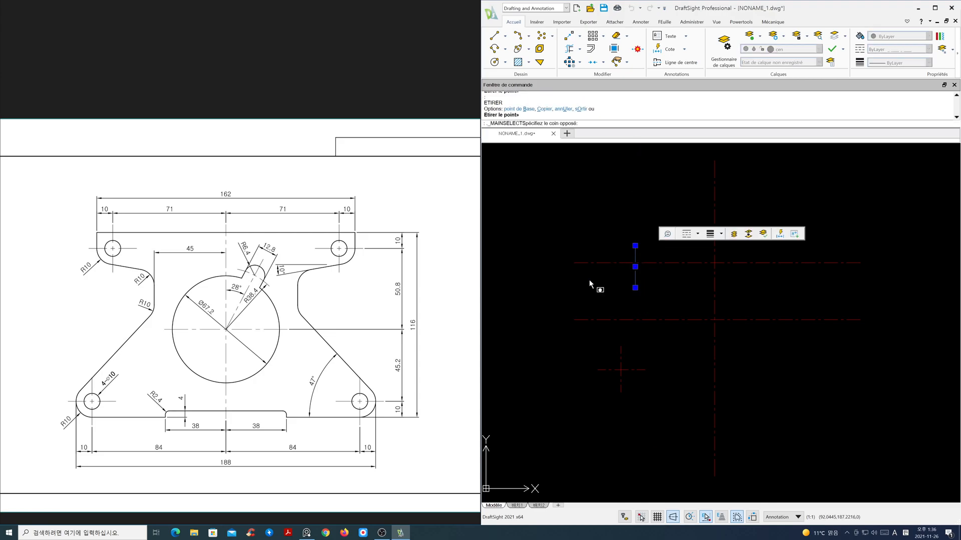
pyautogui.click(574, 254)
pyautogui.click(574, 262)
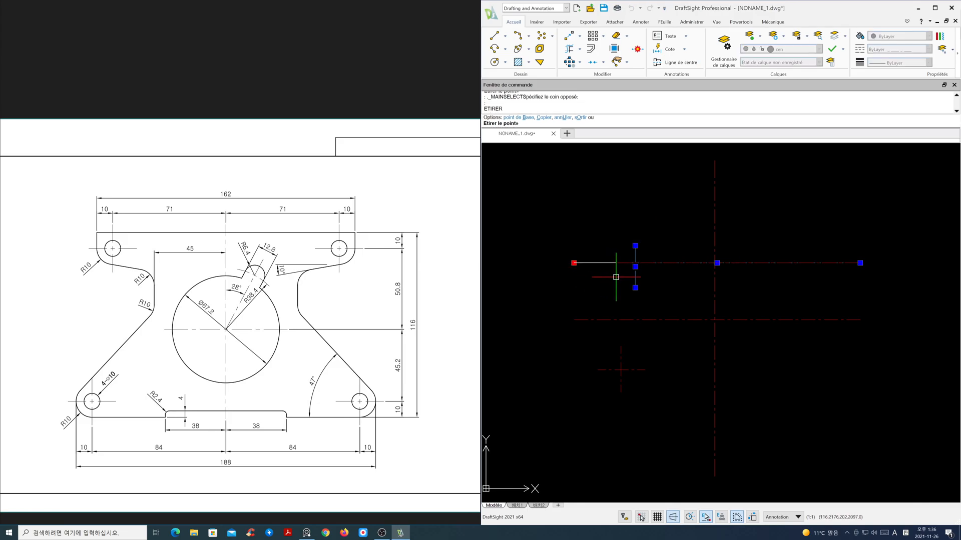
pyautogui.click(615, 264)
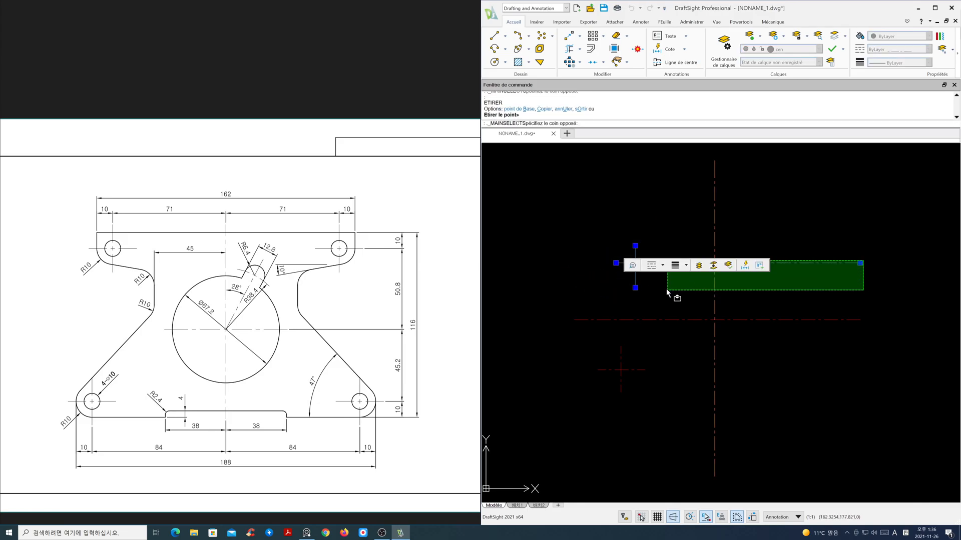
pyautogui.click(860, 264)
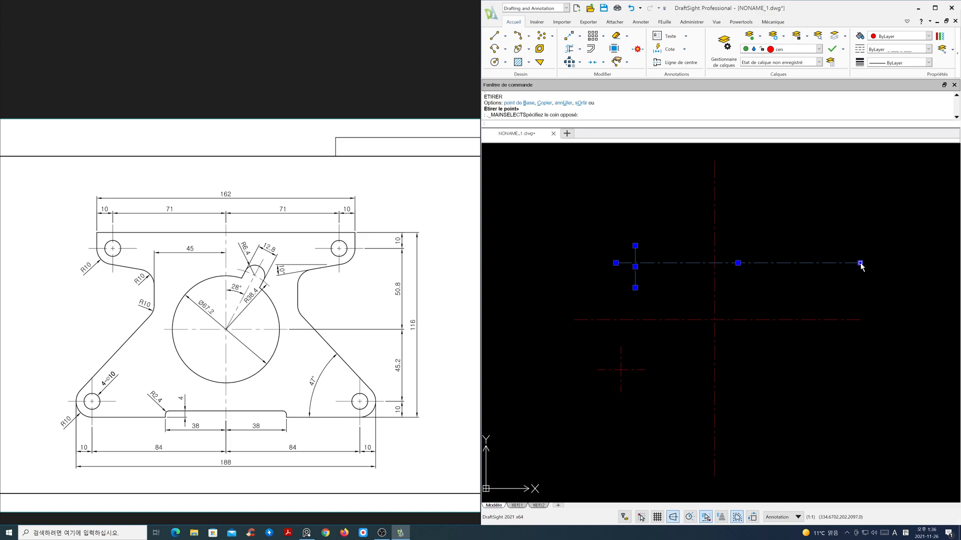
pyautogui.click(859, 262)
pyautogui.click(659, 280)
pyautogui.press('Escape')
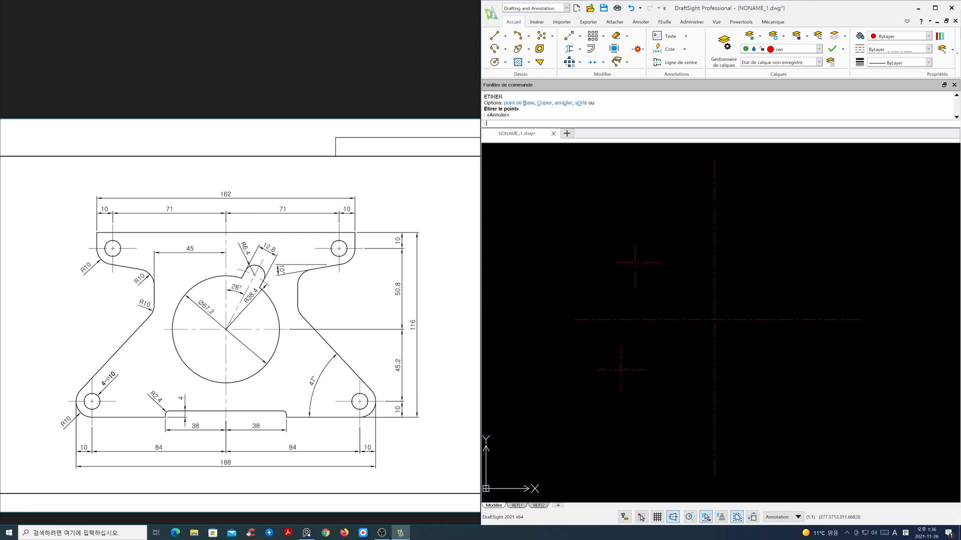
# Make the white solid-line layer current and set the Offset distance to 60.8
pyautogui.click(818, 48)
pyautogui.click(812, 89)
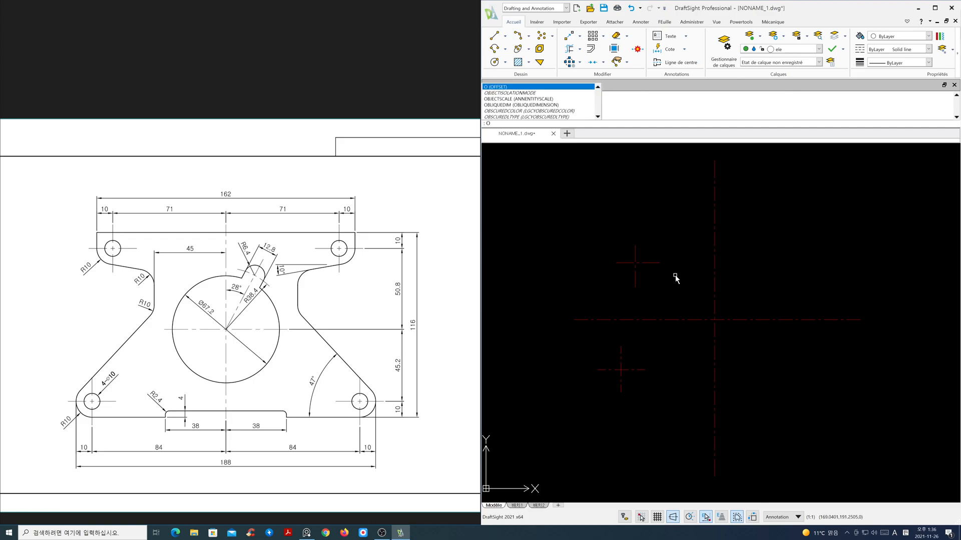
pyautogui.press('Return')
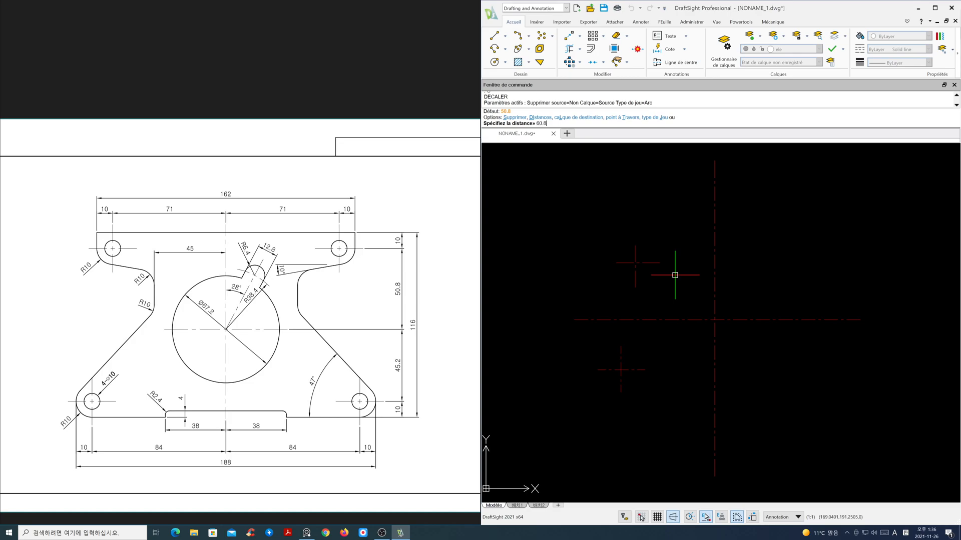
pyautogui.press('Return')
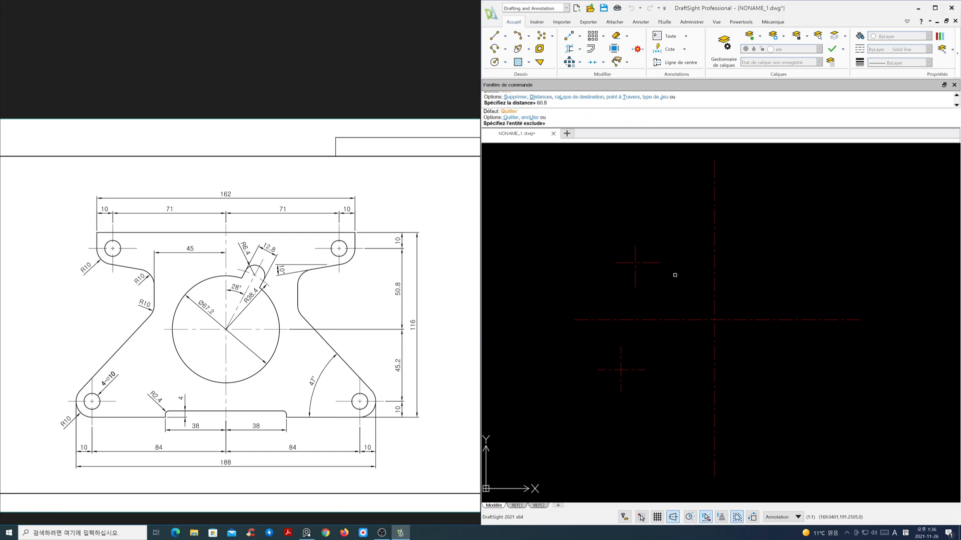
pyautogui.press('Escape')
# Set the Offset command's destination layer option to the active layer (Actif)
pyautogui.press('Return')
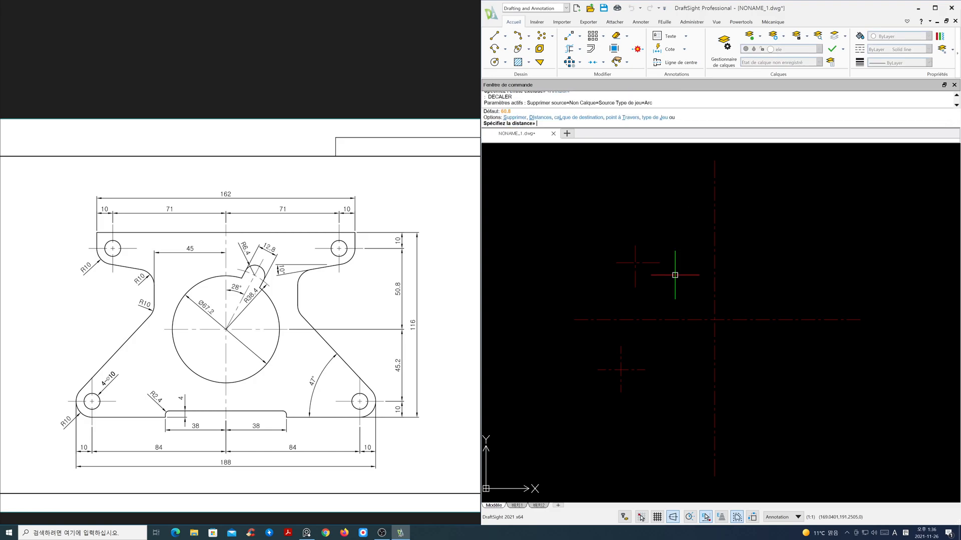
pyautogui.write('l')
pyautogui.press('Return')
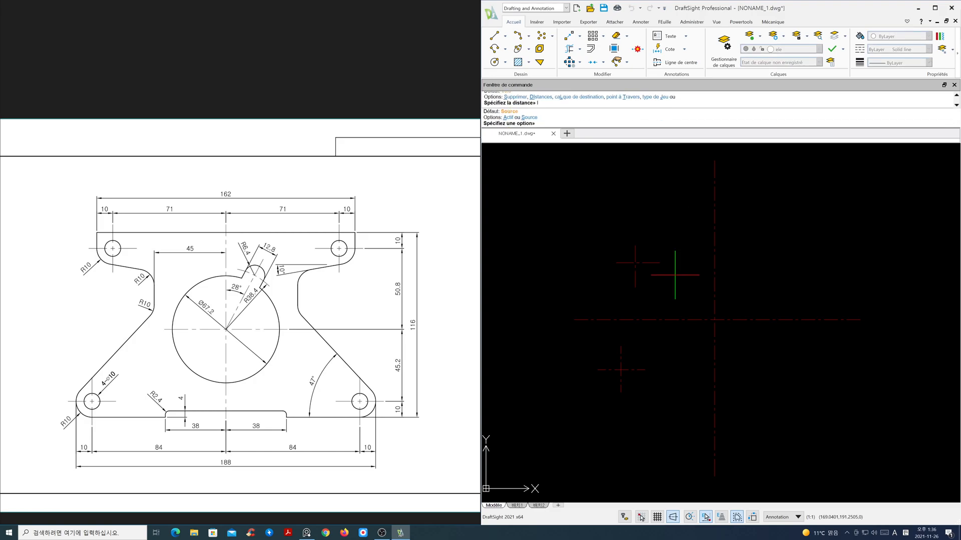
pyautogui.write('a')
pyautogui.press('Return')
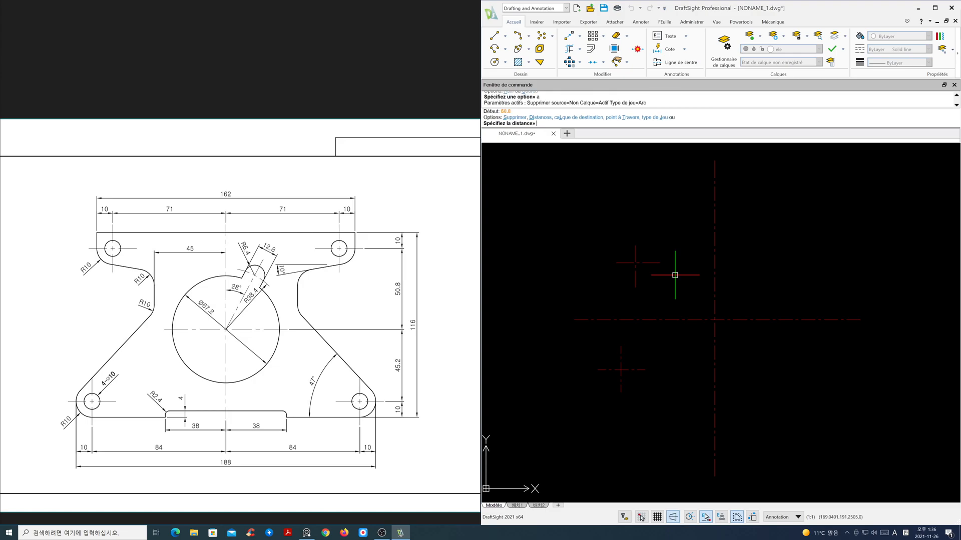
# Offset the long horizontal centre line upward by 60.8 for the plate's top edge
pyautogui.press('Return')
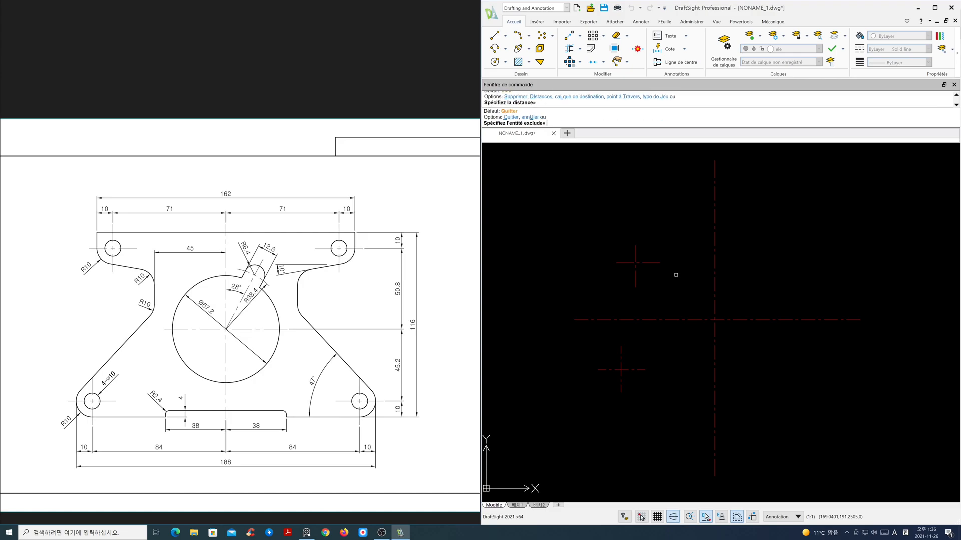
pyautogui.click(674, 320)
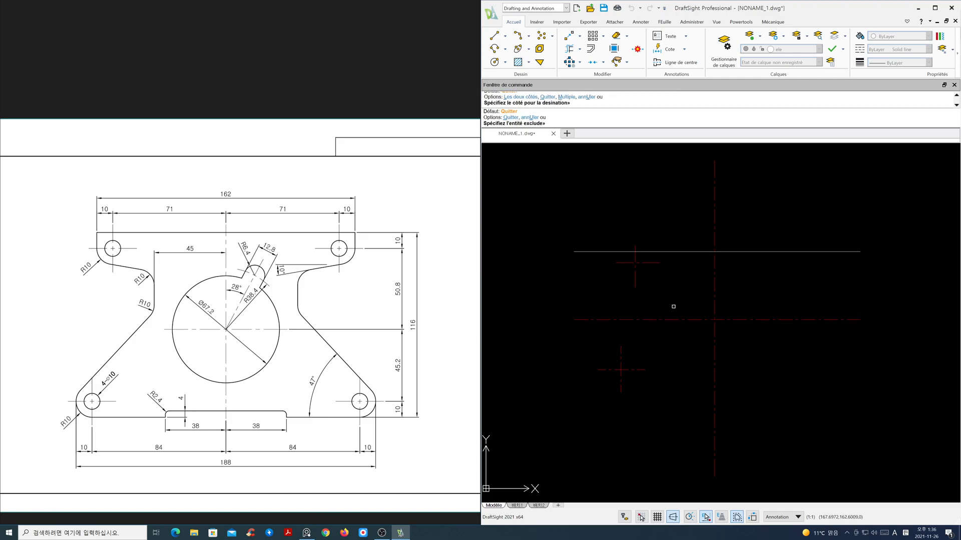
pyautogui.click(679, 302)
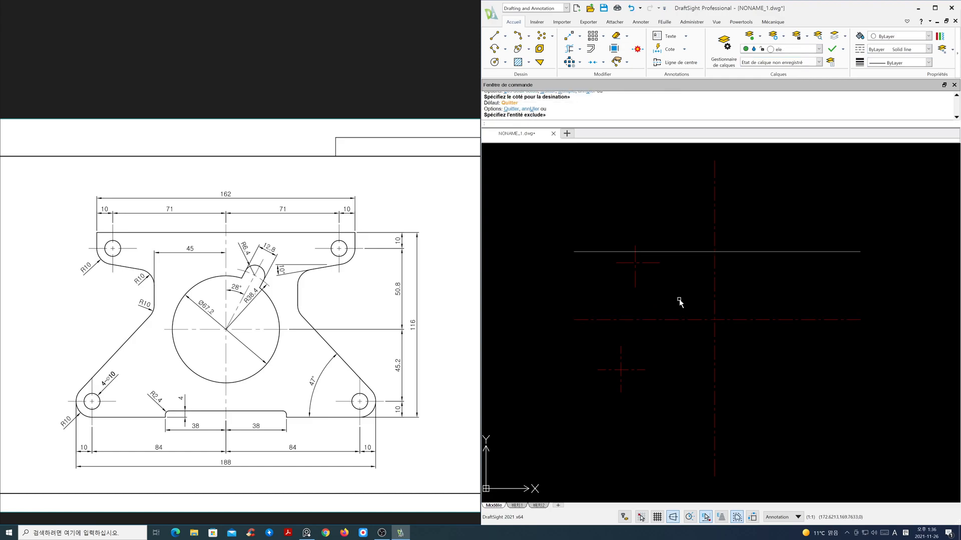
pyautogui.press('Return')
# Offset the long horizontal centre line downward by 55.2 for the plate's bottom edge
pyautogui.press('Return')
pyautogui.write('55.')
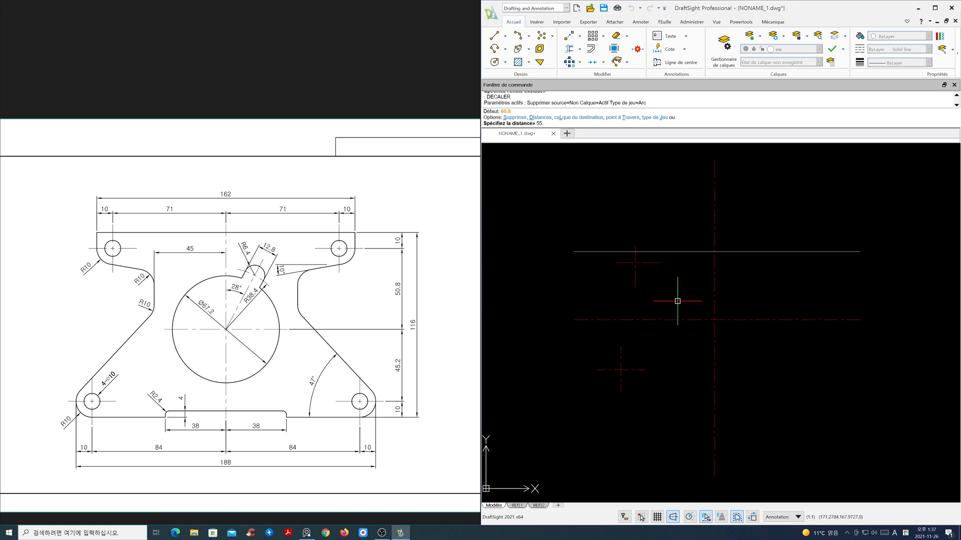
pyautogui.write('2')
pyautogui.press('Return')
pyautogui.click(678, 319)
pyautogui.click(681, 351)
pyautogui.press('Return')
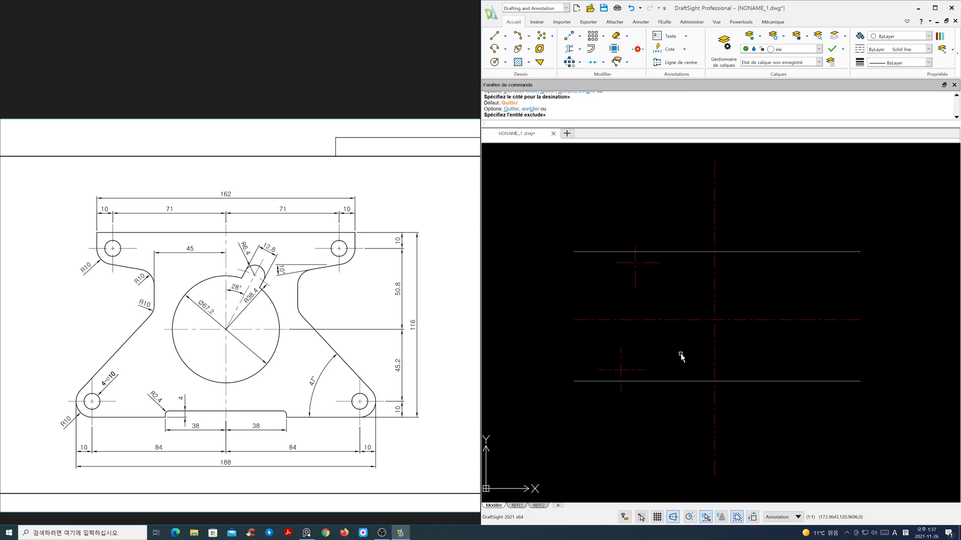
# Offset the vertical centre line to the left by 45 for the plate's inner side edge
pyautogui.press('Return')
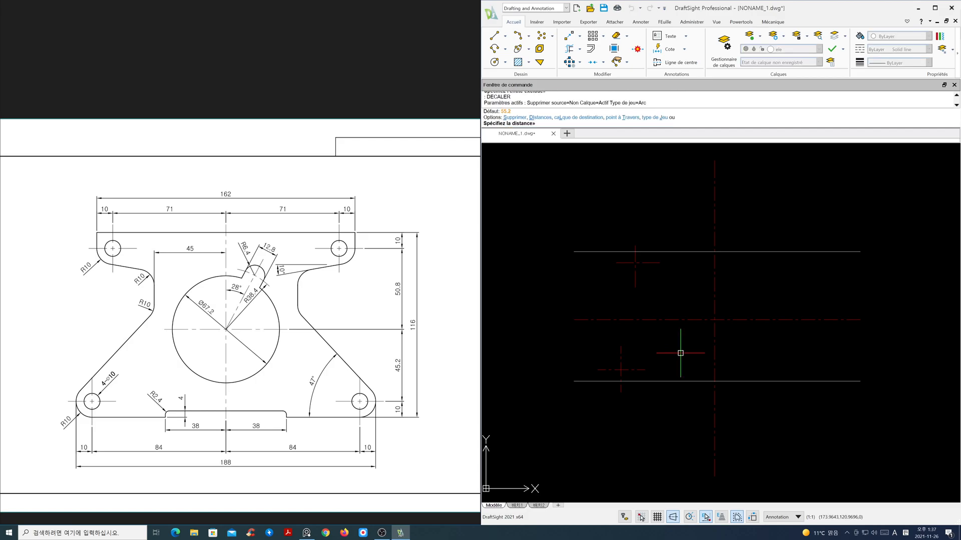
pyautogui.write('45')
pyautogui.press('Return')
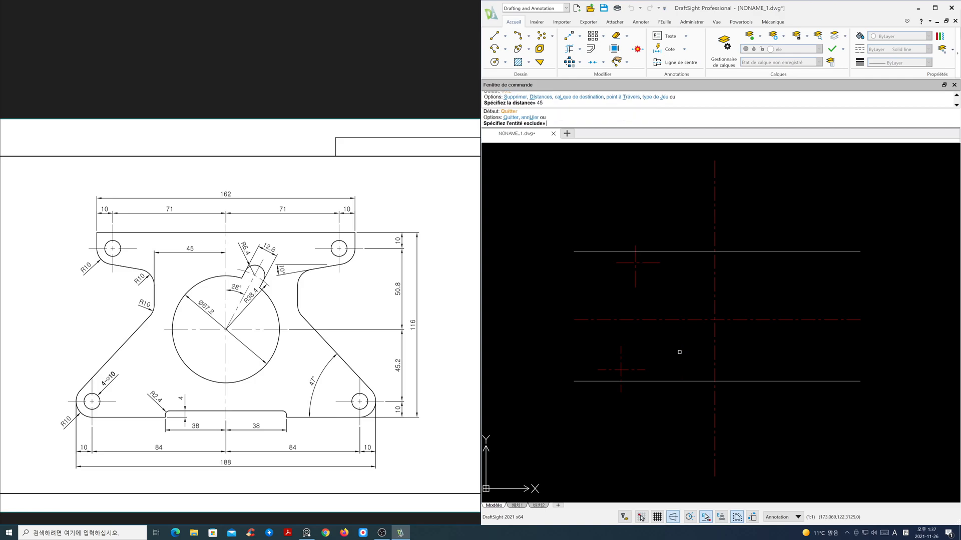
pyautogui.click(714, 359)
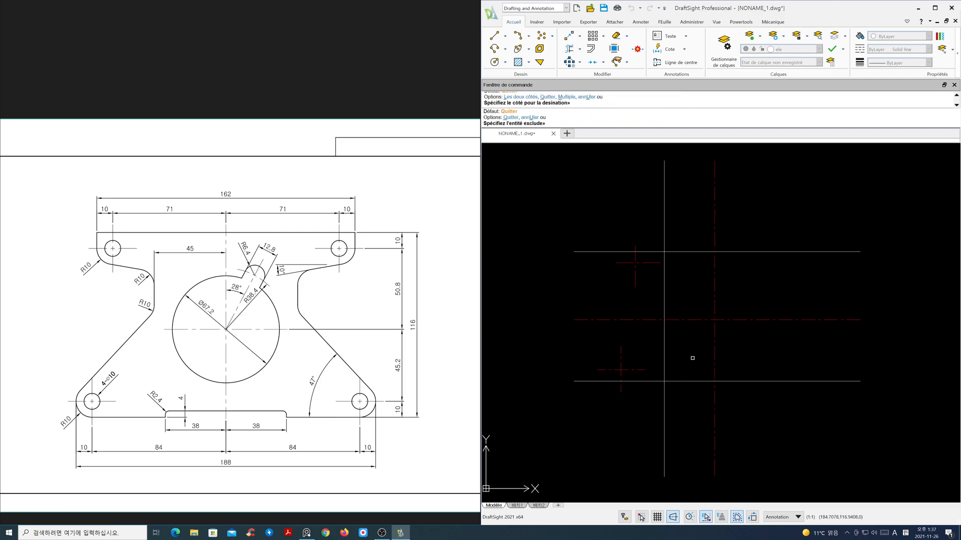
pyautogui.click(685, 356)
pyautogui.press('Return')
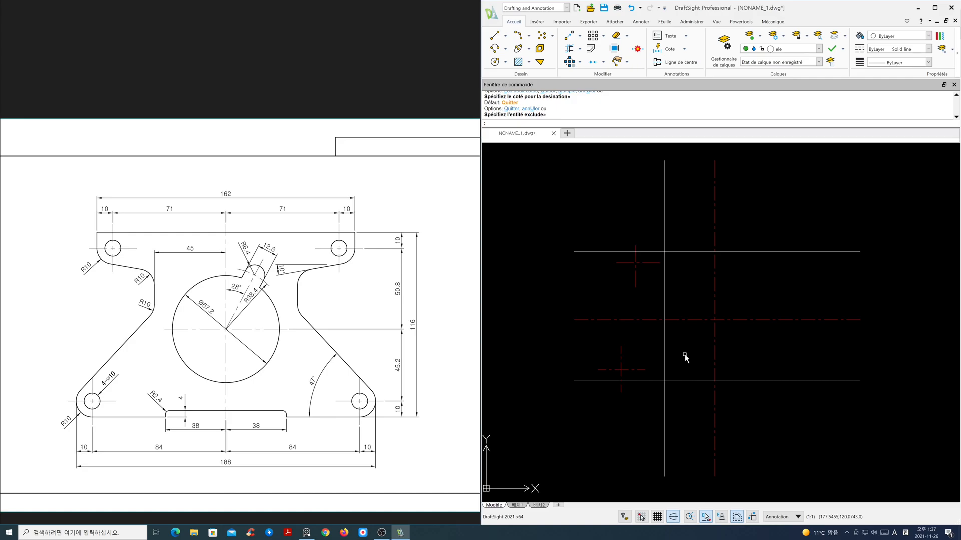
# Draw a circle of radius 10 centred on the upper left hole centre mark
pyautogui.write('c')
pyautogui.press('Return')
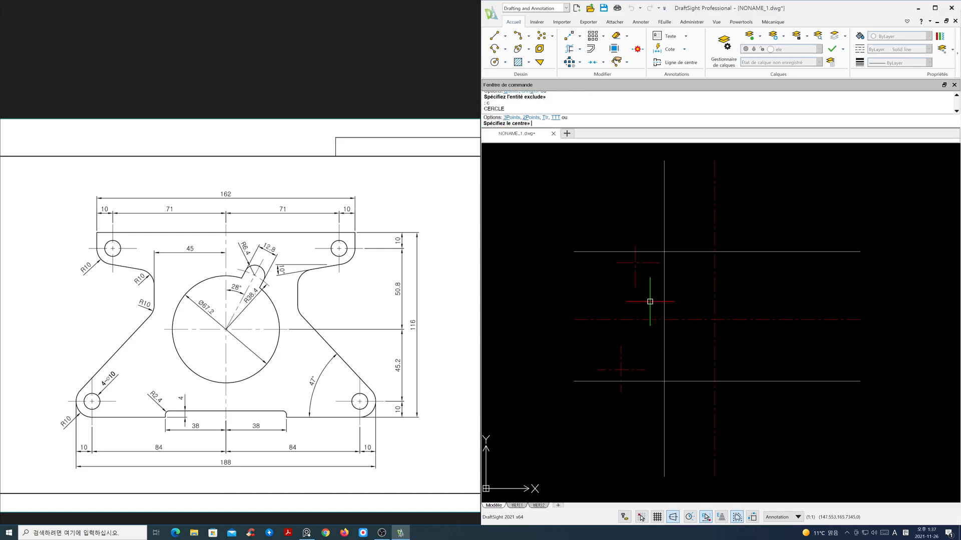
pyautogui.click(635, 263)
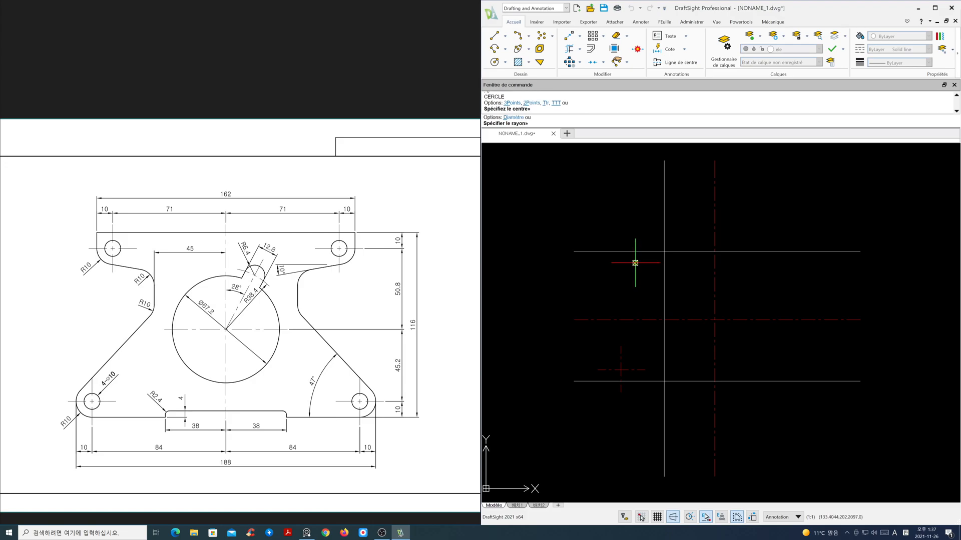
pyautogui.write('10')
pyautogui.press('Return')
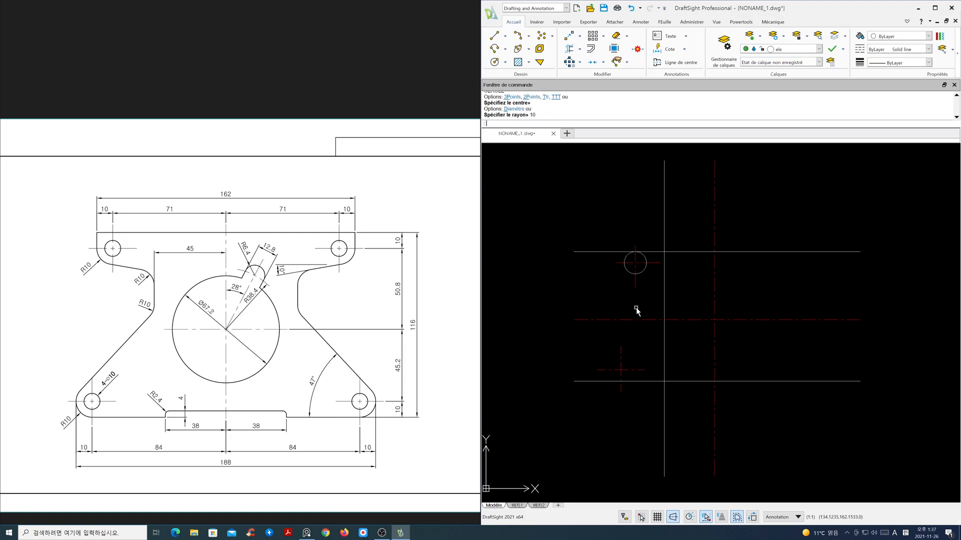
# Try to place a circle of radius 10 on the lower left hole centre mark
pyautogui.press('Return')
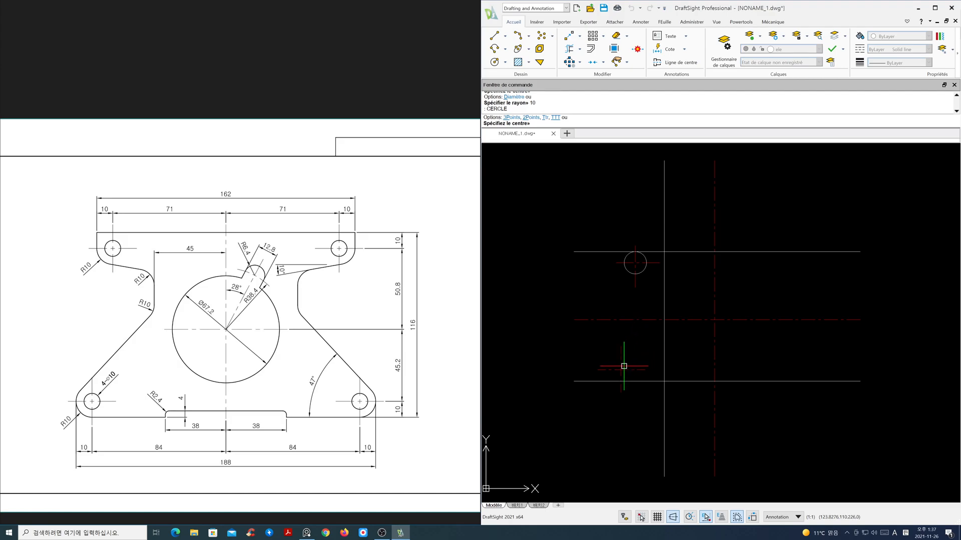
pyautogui.click(621, 369)
pyautogui.press('Return')
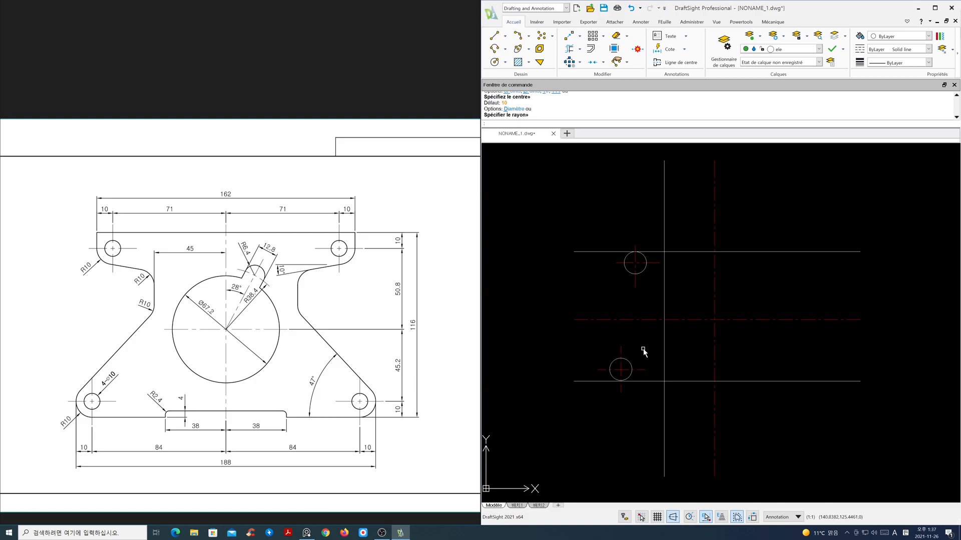
# Delete the circle on the lower left hole centre mark
pyautogui.write('e')
pyautogui.press('Return')
pyautogui.click(629, 364)
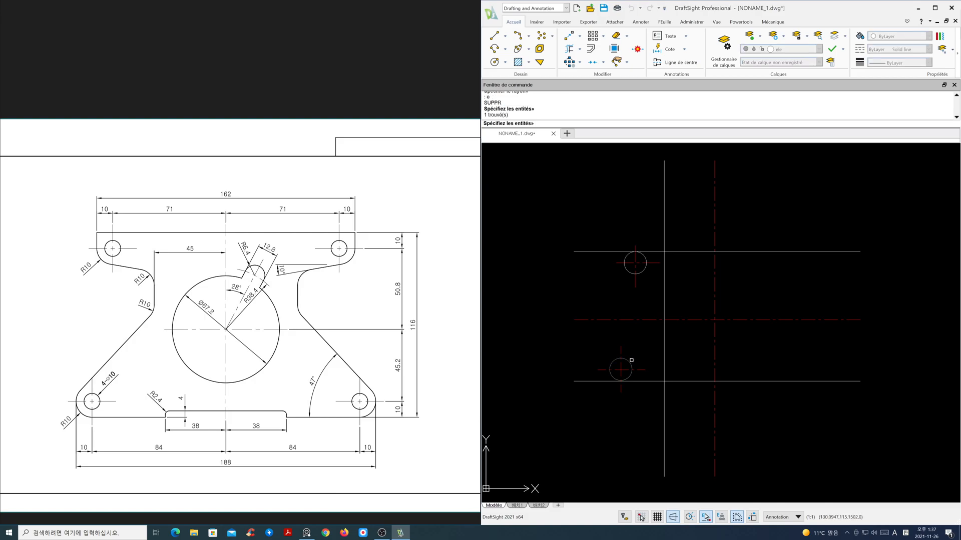
pyautogui.press('Return')
# Disable the midpoint (Point milieu) entity snap in the user preferences
pyautogui.rightClick(705, 518)
pyautogui.click(713, 514)
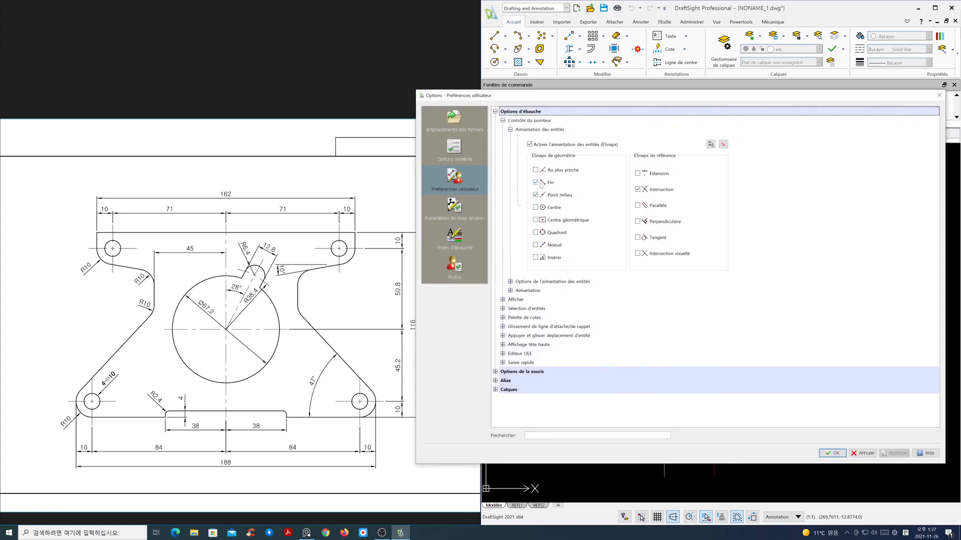
pyautogui.click(536, 195)
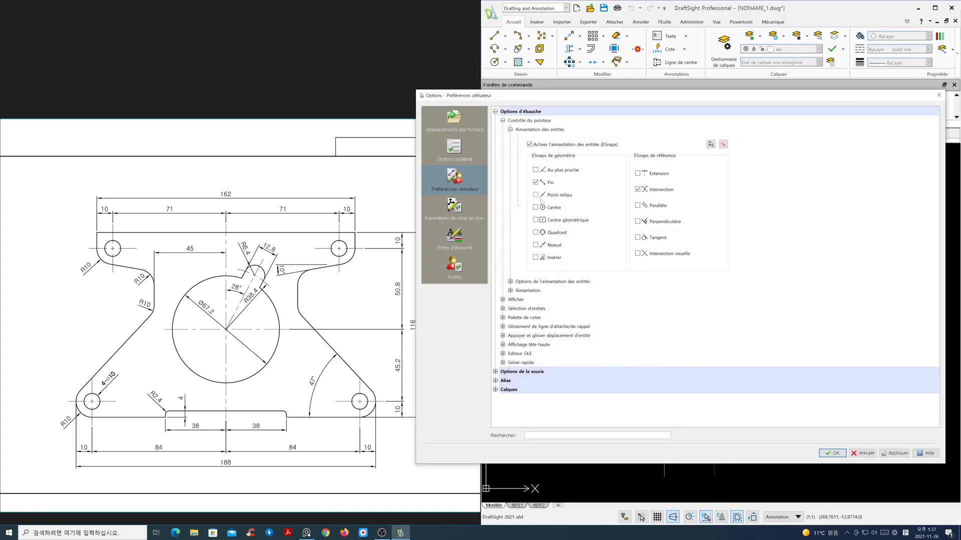
pyautogui.click(834, 453)
# Draw a circle of radius 10 at the intersection of the lower left hole's centre lines
pyautogui.write('c')
pyautogui.press('Return')
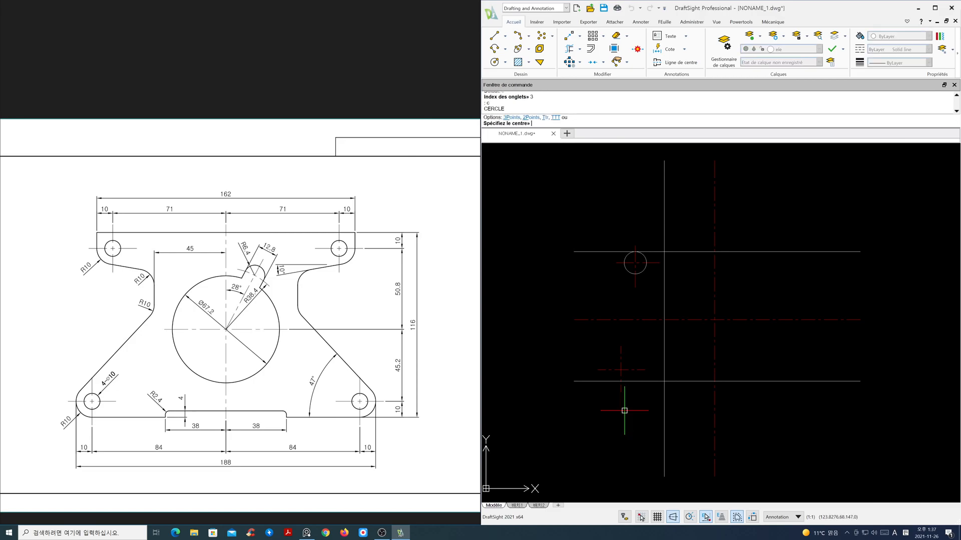
pyautogui.click(621, 371)
pyautogui.write('1')
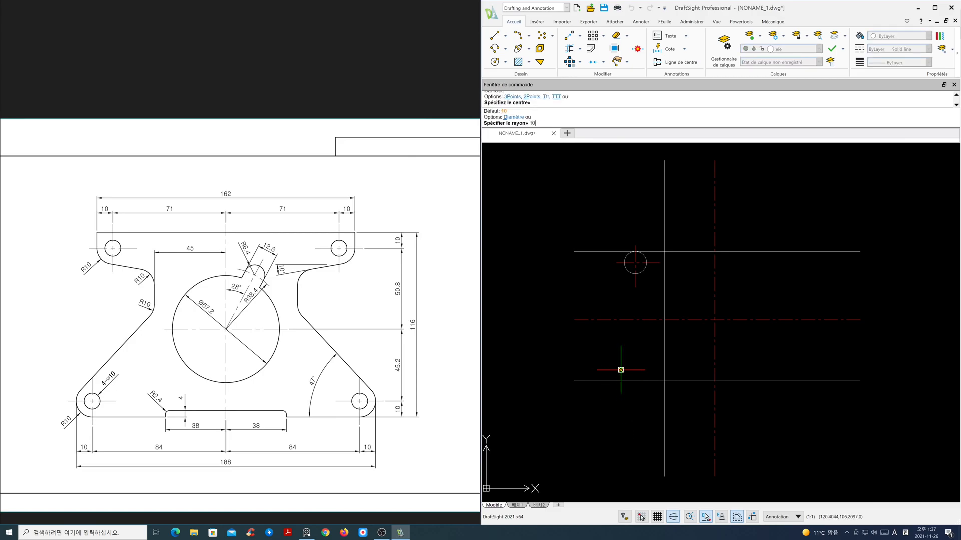
pyautogui.write('0')
pyautogui.press('Return')
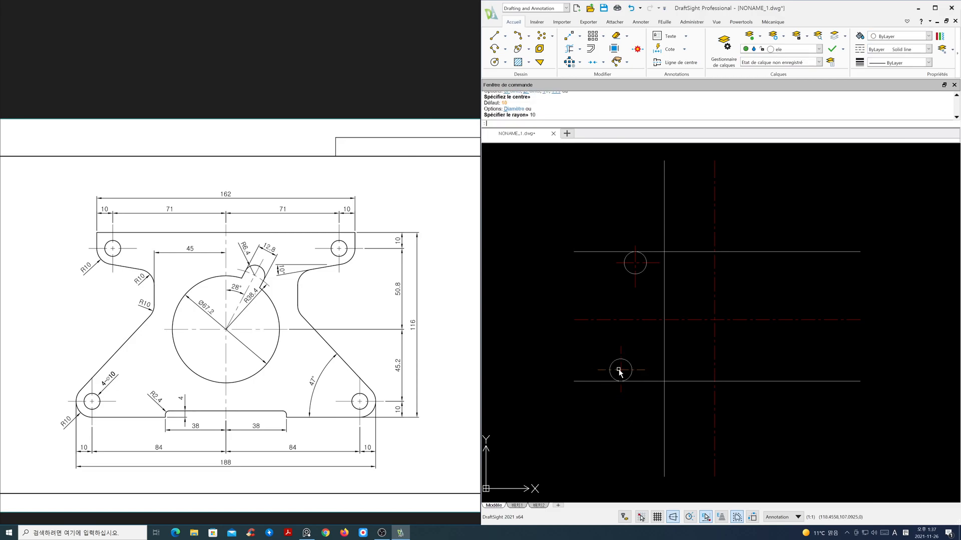
pyautogui.write('l')
pyautogui.press('Return')
pyautogui.keyDown('shift'); pyautogui.rightClick(644, 395); pyautogui.keyUp('shift')
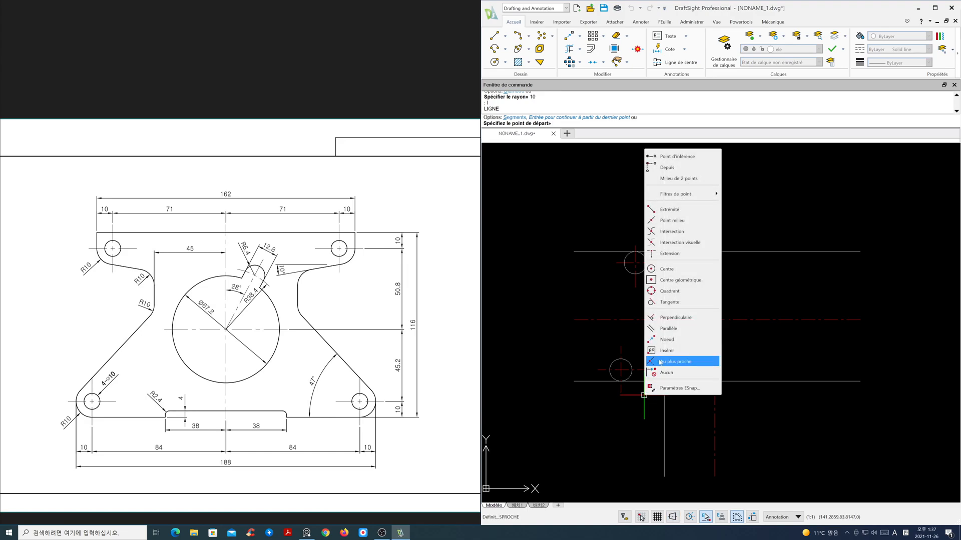
pyautogui.click(660, 302)
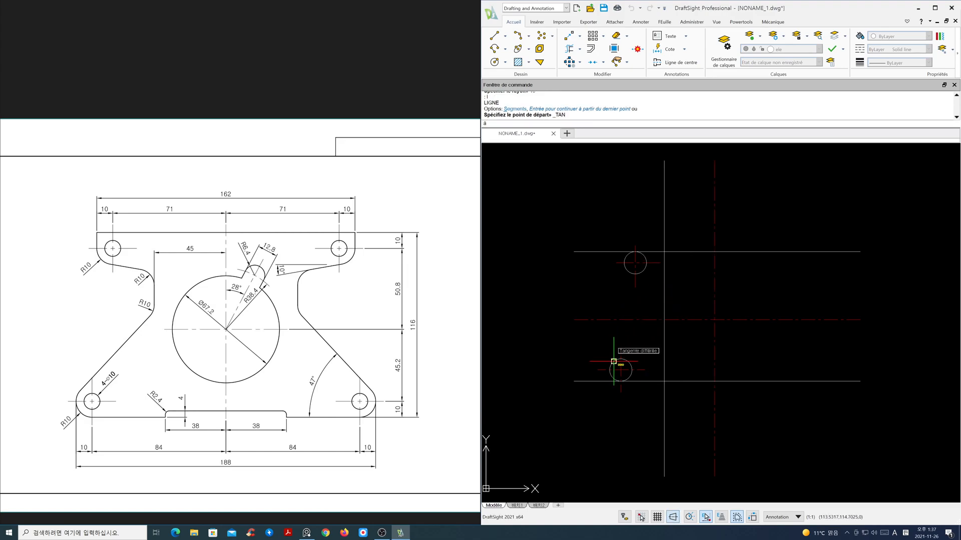
pyautogui.click(613, 361)
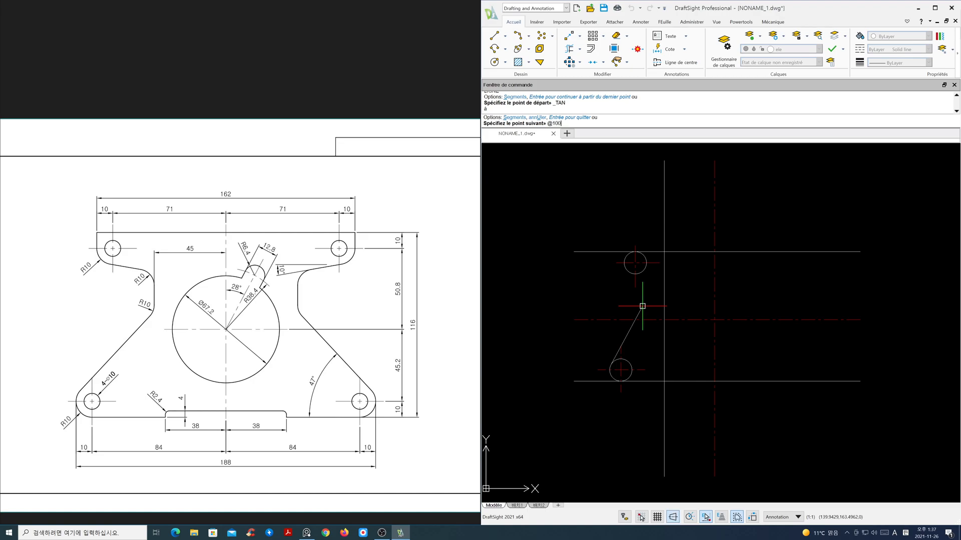
pyautogui.write('@100<')
pyautogui.press('Return')
pyautogui.press('Return')
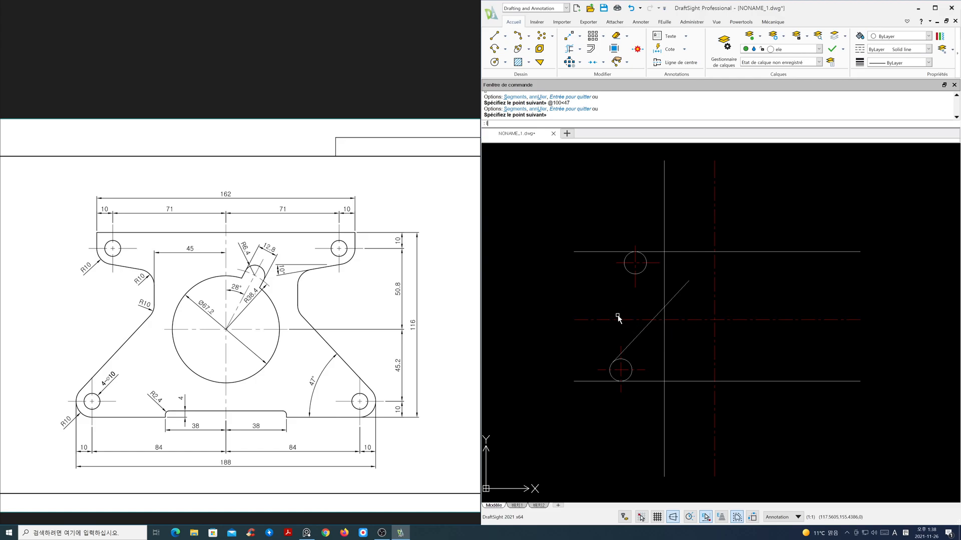
pyautogui.press('Return')
pyautogui.press('Return')
pyautogui.keyDown('shift'); pyautogui.rightClick(609, 290); pyautogui.keyUp('shift')
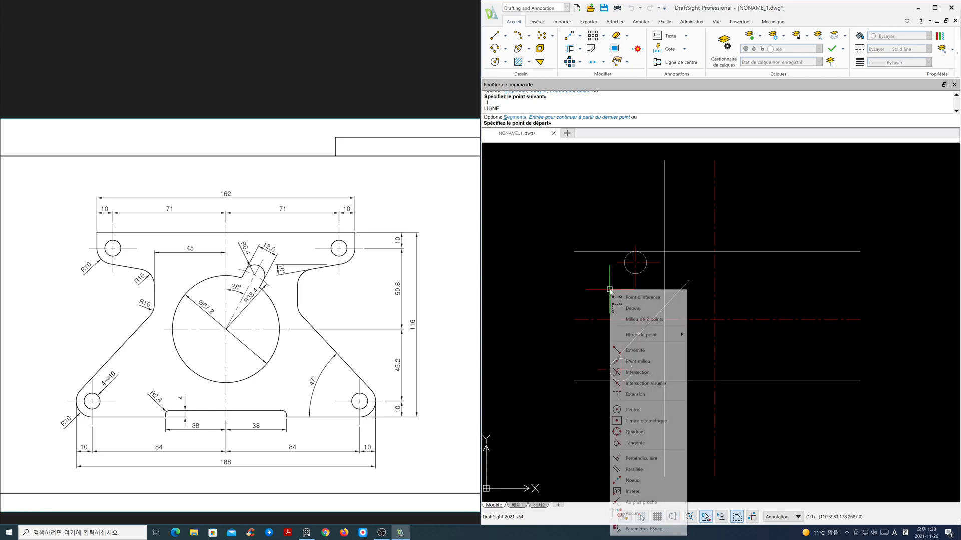
pyautogui.click(635, 443)
pyautogui.click(627, 270)
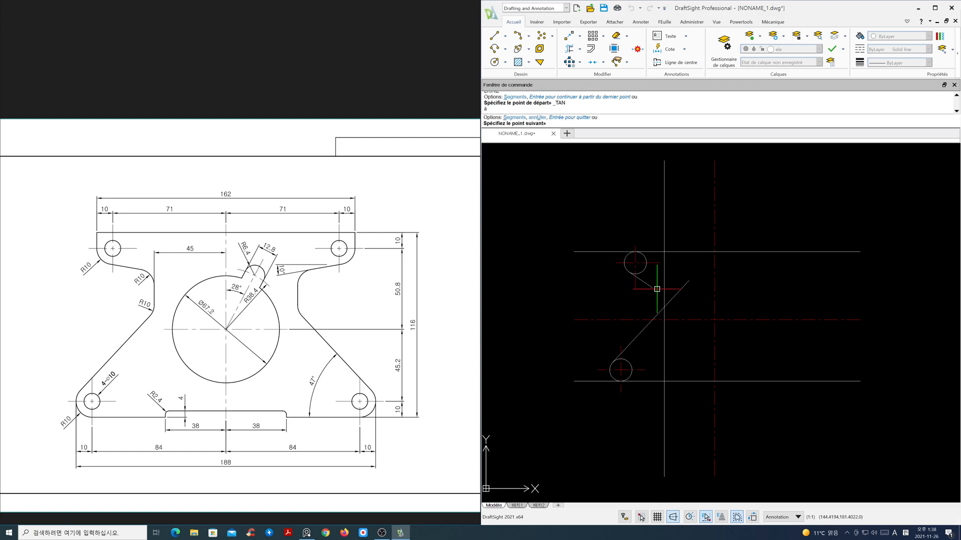
pyautogui.write('@')
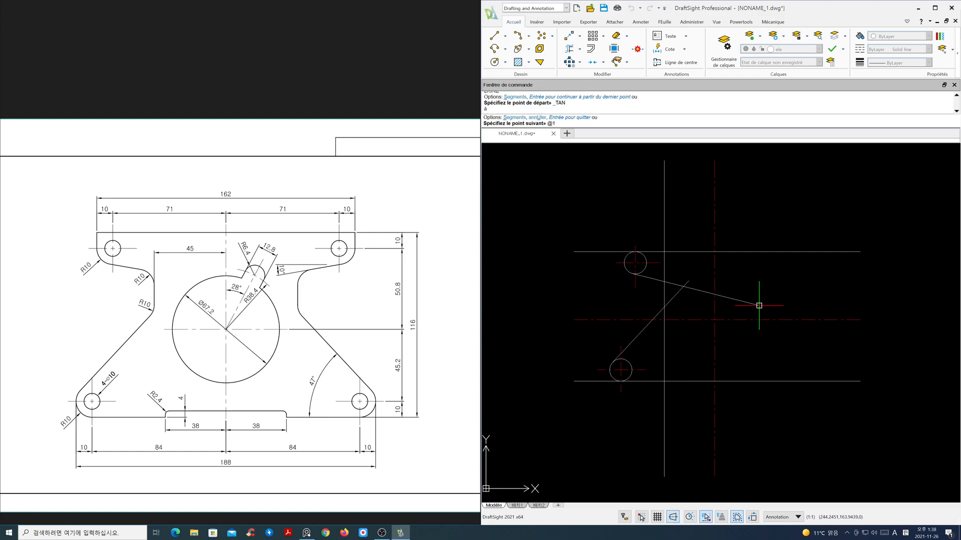
pyautogui.write('100<-10')
pyautogui.press('Return')
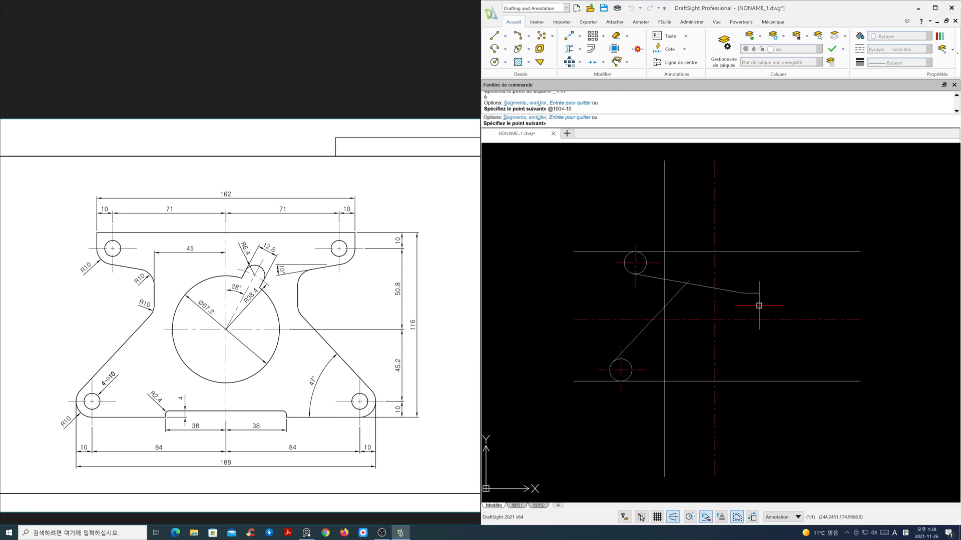
pyautogui.press('Return')
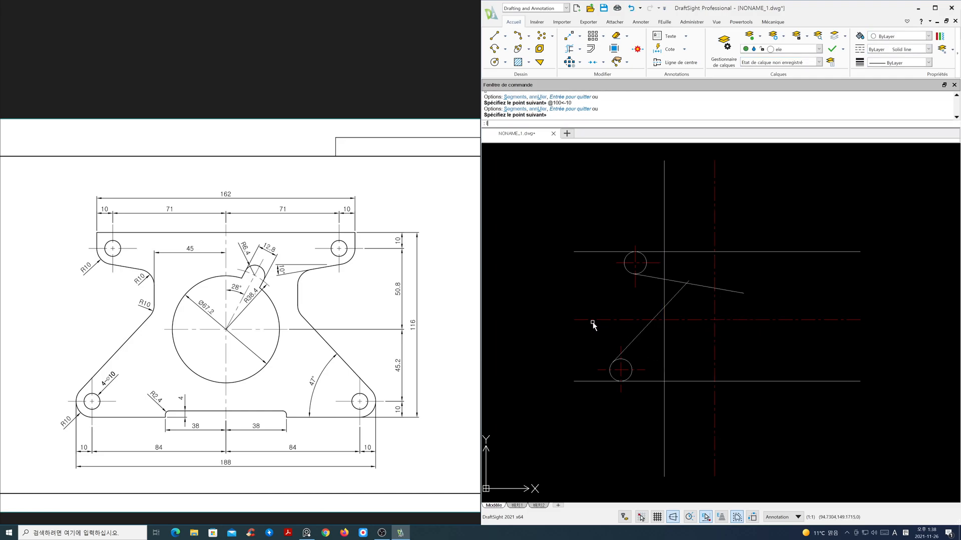
# Draw a vertical line about 55 long upward from the upper circle's leftmost point, past the top edge line
pyautogui.press('Return')
pyautogui.click(624, 263)
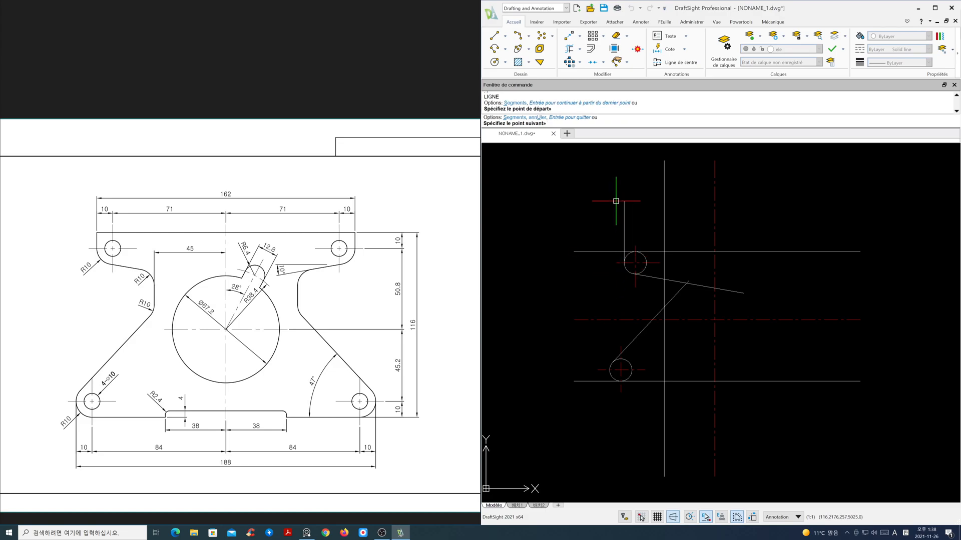
pyautogui.click(616, 201)
pyautogui.press('Return')
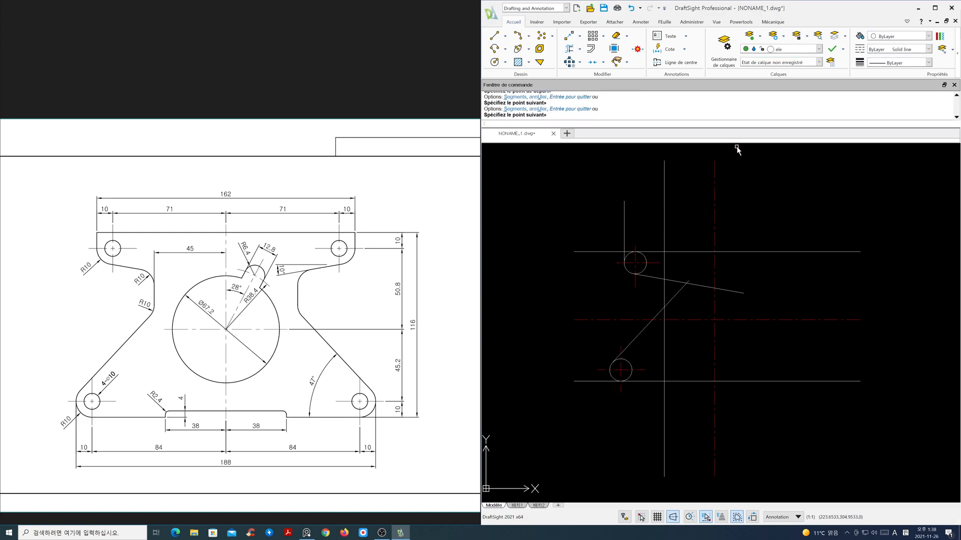
# Freeze the cen layer to hide the centre lines
pyautogui.click(819, 49)
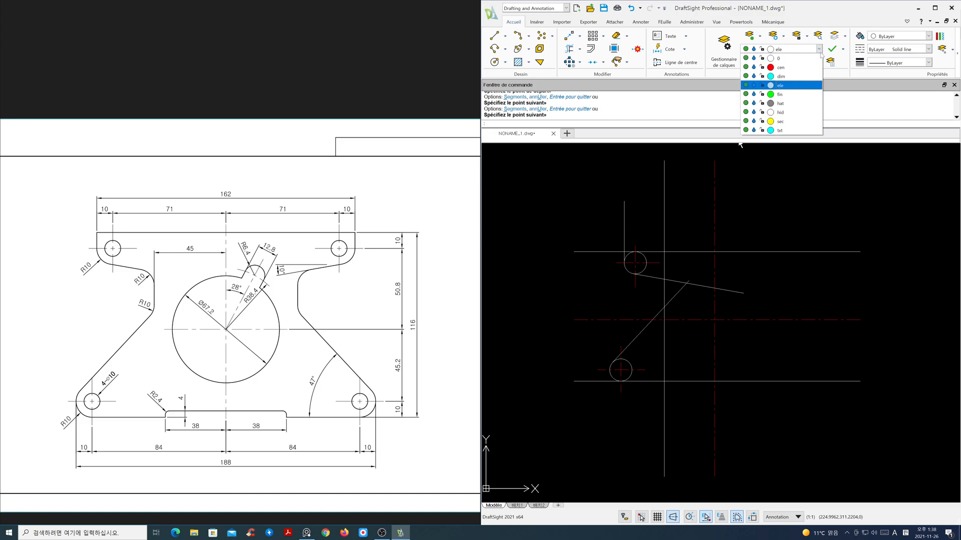
pyautogui.click(754, 67)
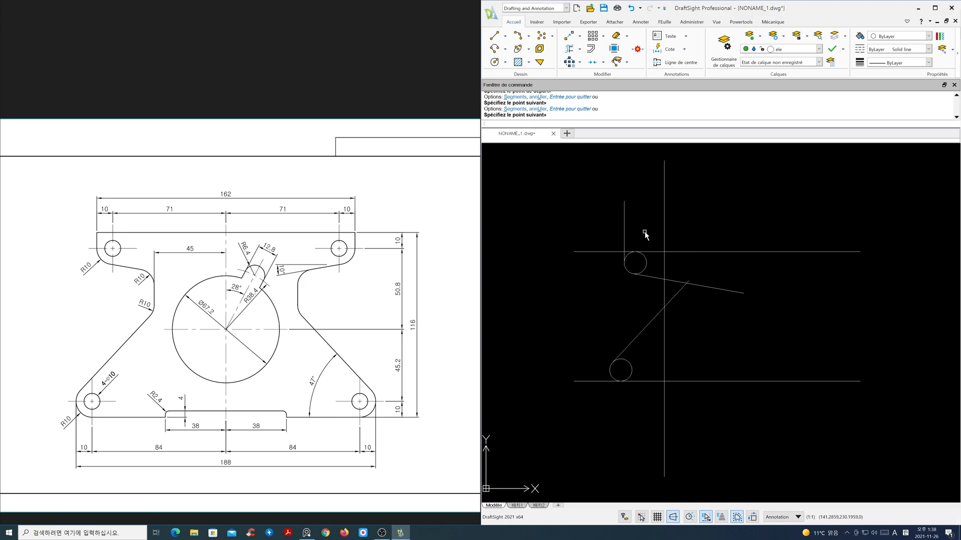
# Join the top edge line and the left vertical line into a sharp corner using a radius 0 fillet in multiple mode
pyautogui.write('F')
pyautogui.press('Return')
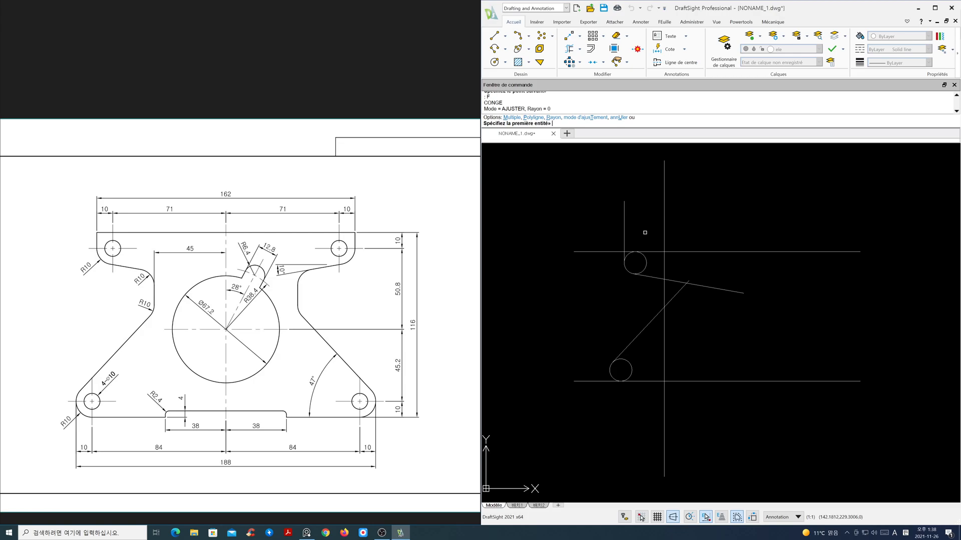
pyautogui.press('Return')
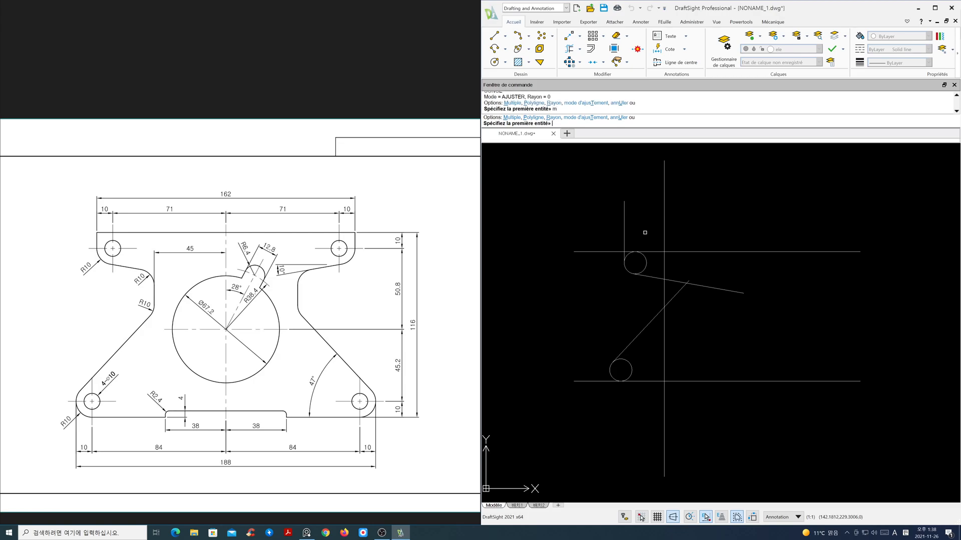
pyautogui.scroll(2, 643, 285)
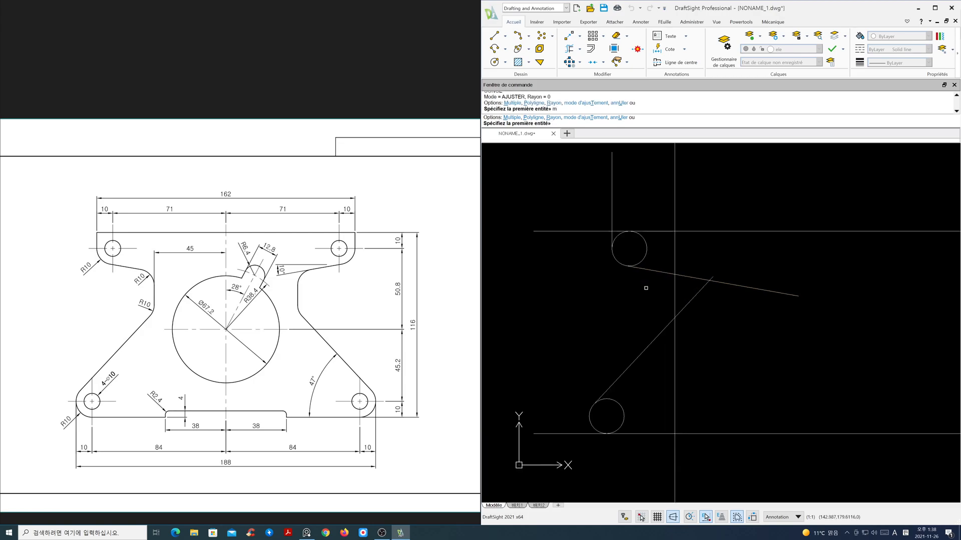
pyautogui.click(616, 231)
pyautogui.click(611, 237)
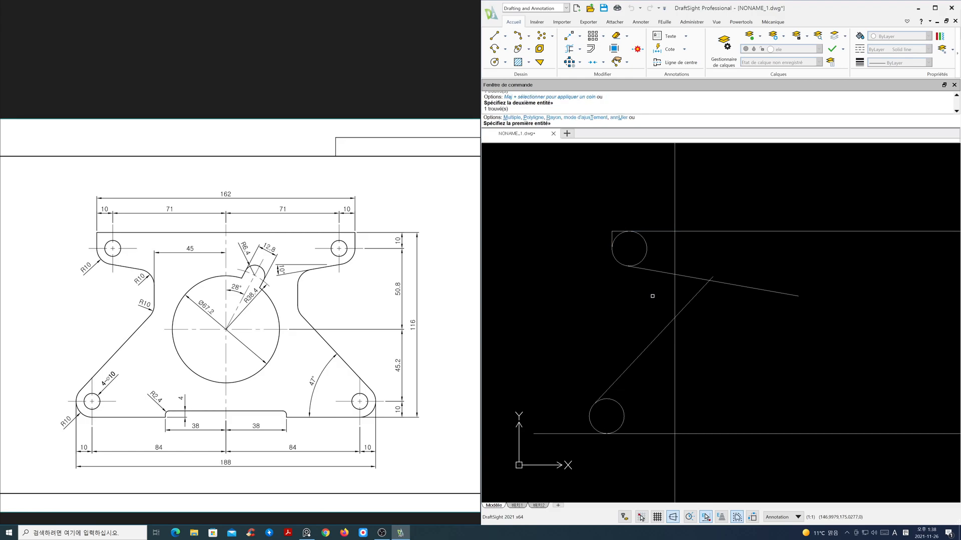
# Fillet the inner vertical line with radius 10 to the sloping line under the upper circle and to the 47° line
pyautogui.scroll(-1, 651, 281)
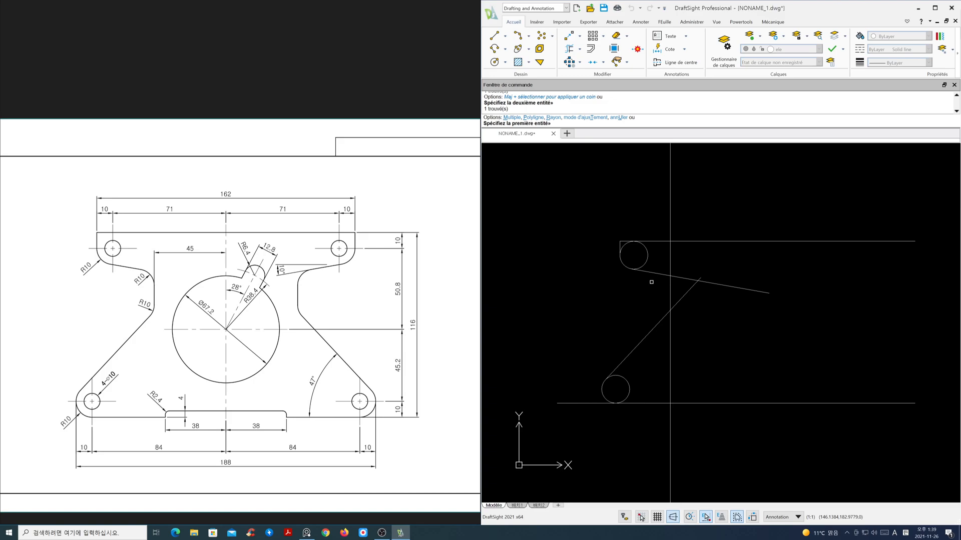
pyautogui.write('a')
pyautogui.press('Return')
pyautogui.write('10')
pyautogui.press('Return')
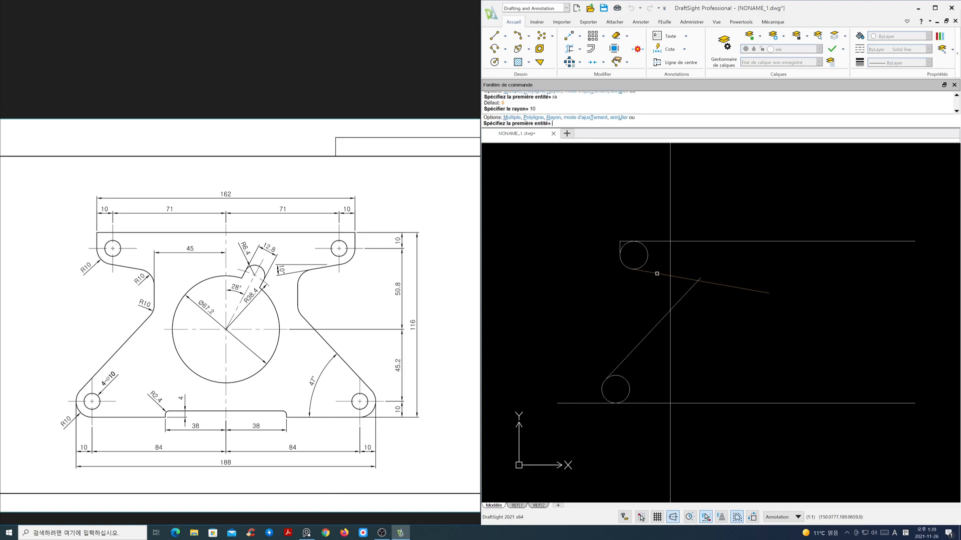
pyautogui.click(656, 274)
pyautogui.click(669, 287)
pyautogui.click(670, 301)
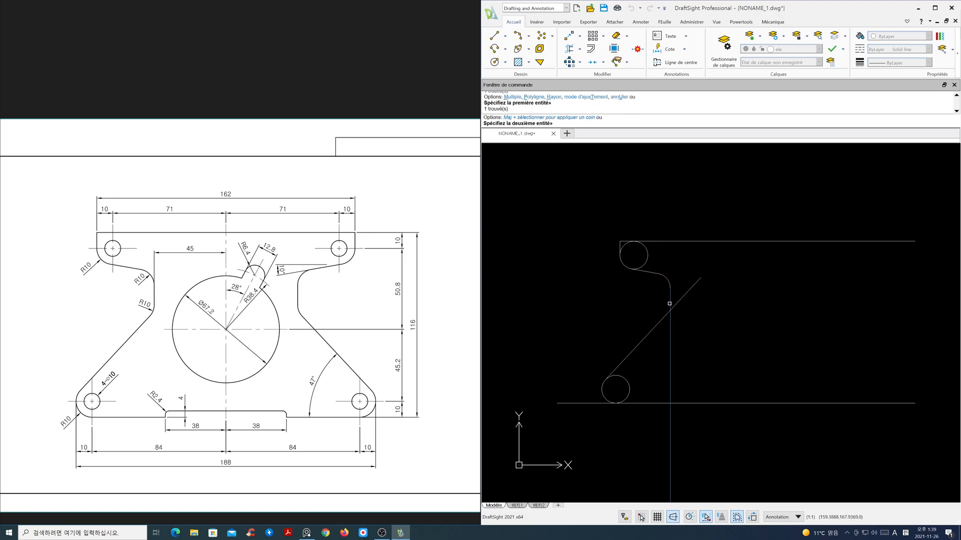
pyautogui.click(660, 318)
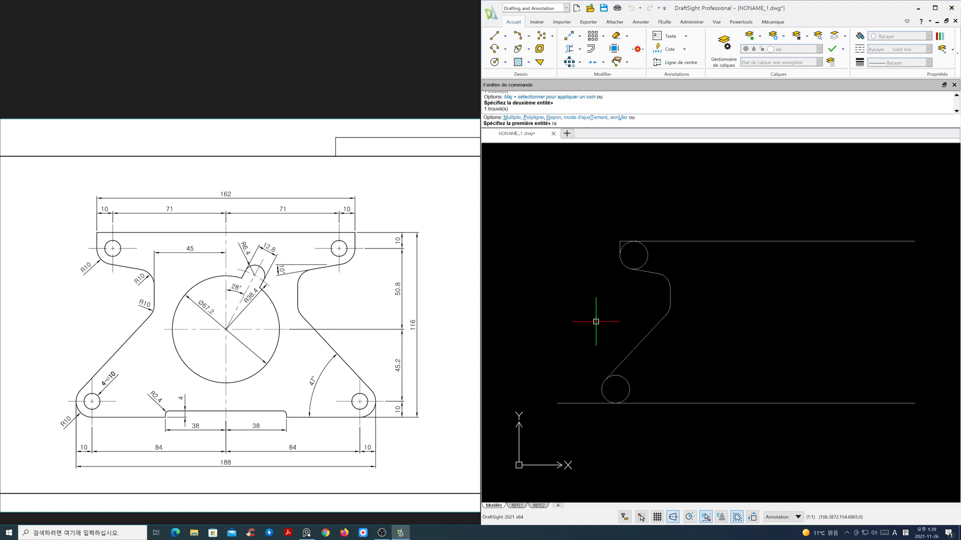
# Set the fillet radius to 0 and try to join the lower circle with the bottom edge line
pyautogui.write('ra')
pyautogui.press('Return')
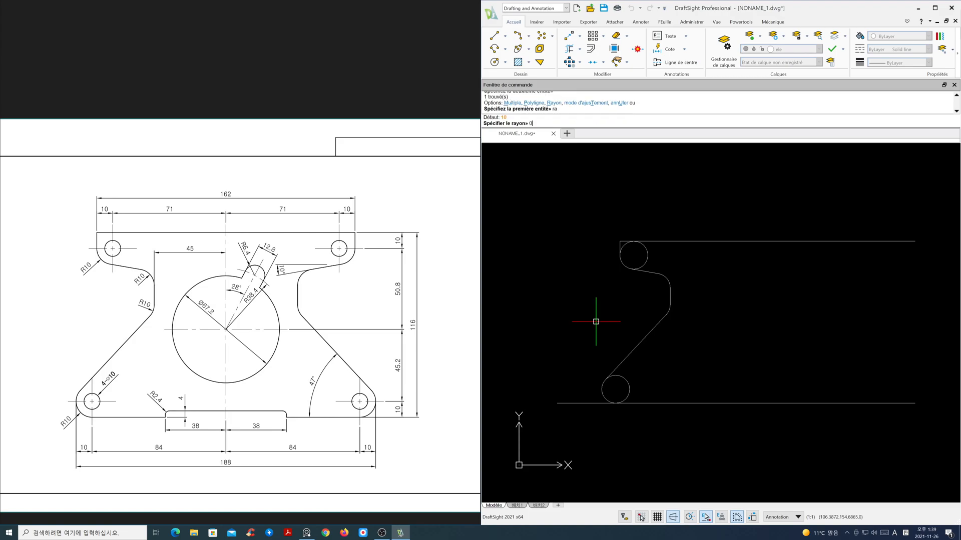
pyautogui.write('0')
pyautogui.press('Return')
pyautogui.click(623, 399)
pyautogui.click(630, 403)
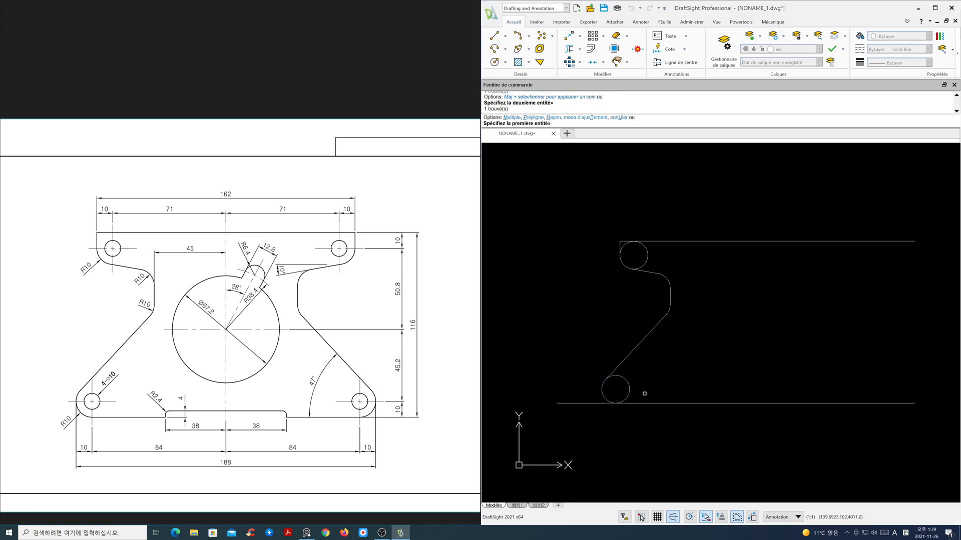
pyautogui.press('Escape')
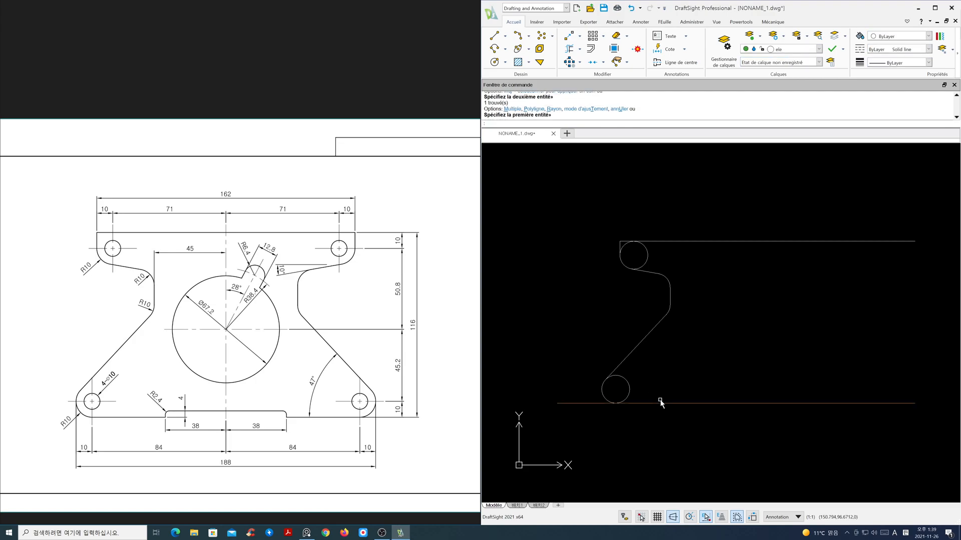
# Trim the inner arcs of both corner circles and the bottom edge's overhang, leaving a clean left outline
pyautogui.moveTo(707, 351); pyautogui.dragTo(673, 350, button='middle')
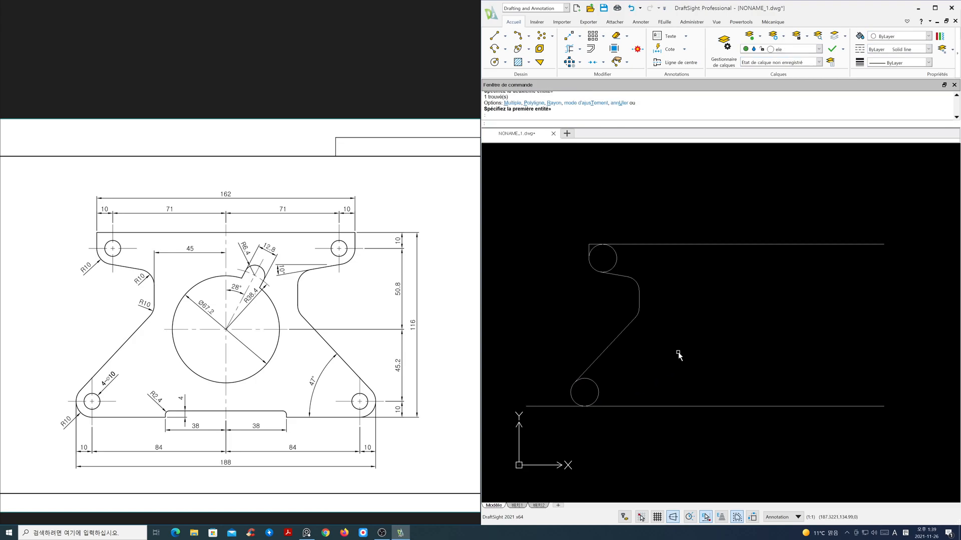
pyautogui.moveTo(615, 340); pyautogui.dragTo(693, 336, button='middle')
pyautogui.scroll(2, 679, 337)
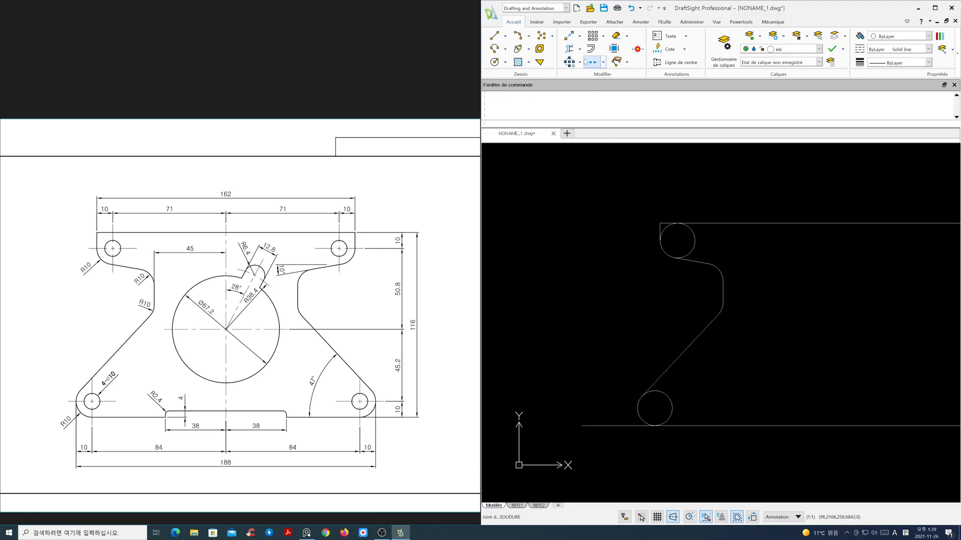
pyautogui.click(569, 49)
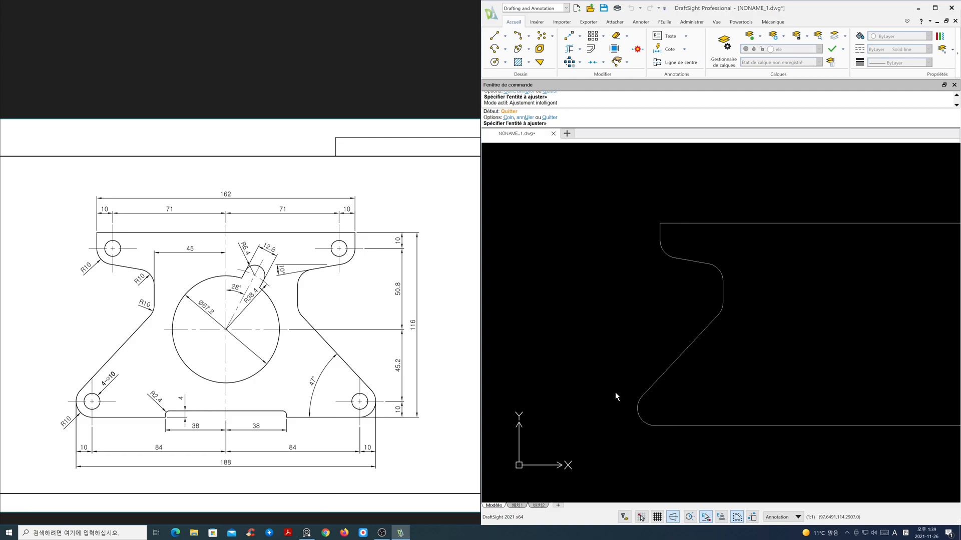
pyautogui.scroll(-1, 618, 361)
pyautogui.moveTo(713, 351); pyautogui.dragTo(655, 344, button='middle')
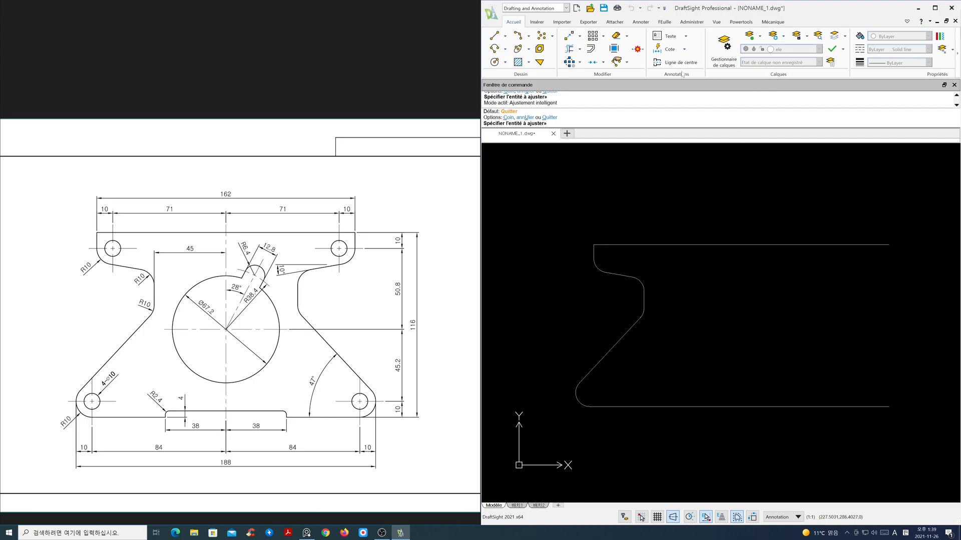
pyautogui.press('Escape')
# Thaw the cen layer and trim the top and bottom edge lines off to the right of the vertical centre line
pyautogui.click(819, 49)
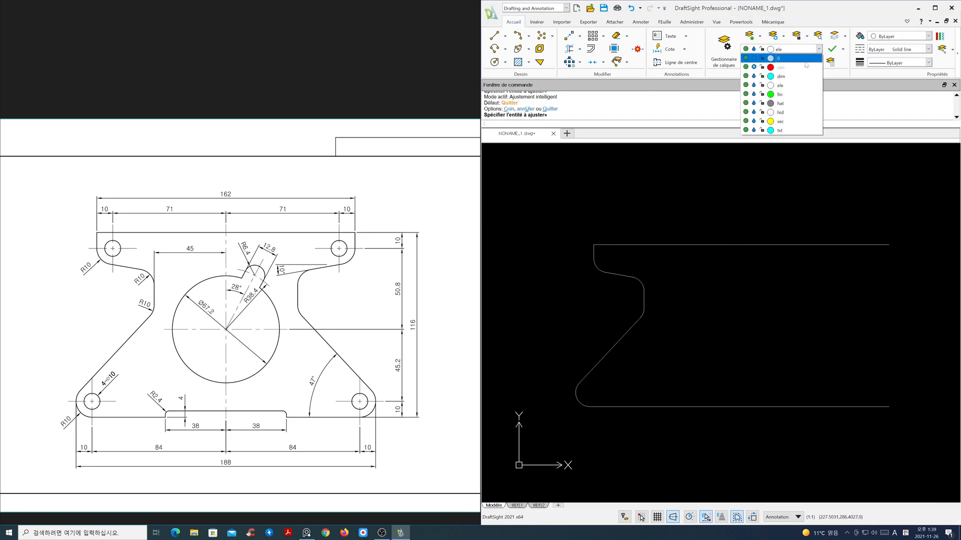
pyautogui.click(754, 67)
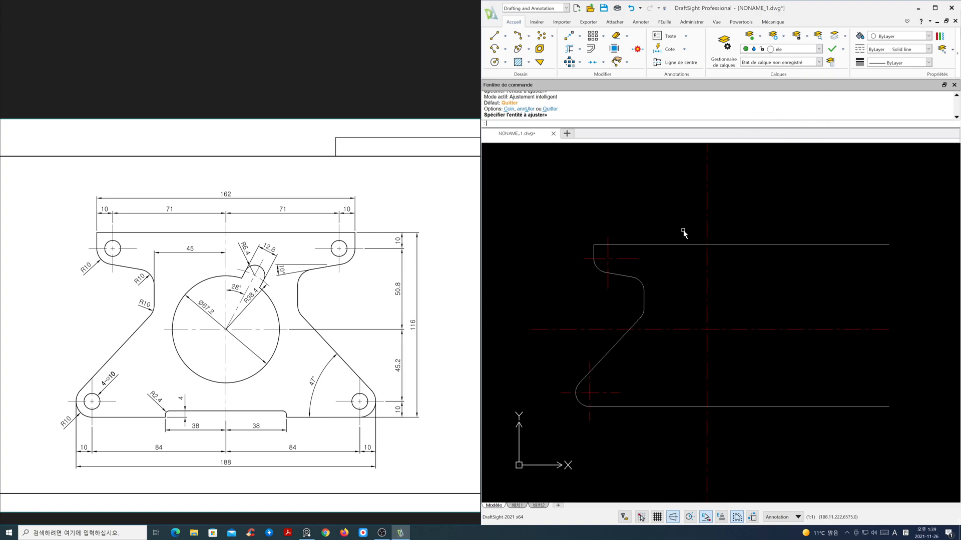
pyautogui.moveTo(746, 320); pyautogui.dragTo(733, 321, button='middle')
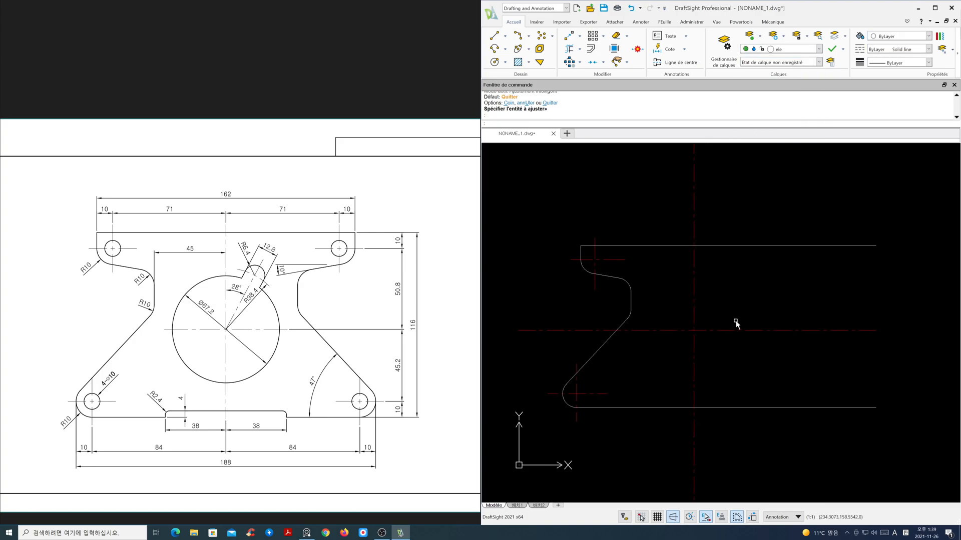
pyautogui.click(569, 48)
pyautogui.moveTo(739, 211); pyautogui.dragTo(760, 271)
pyautogui.moveTo(761, 392); pyautogui.dragTo(753, 392)
pyautogui.press('Return')
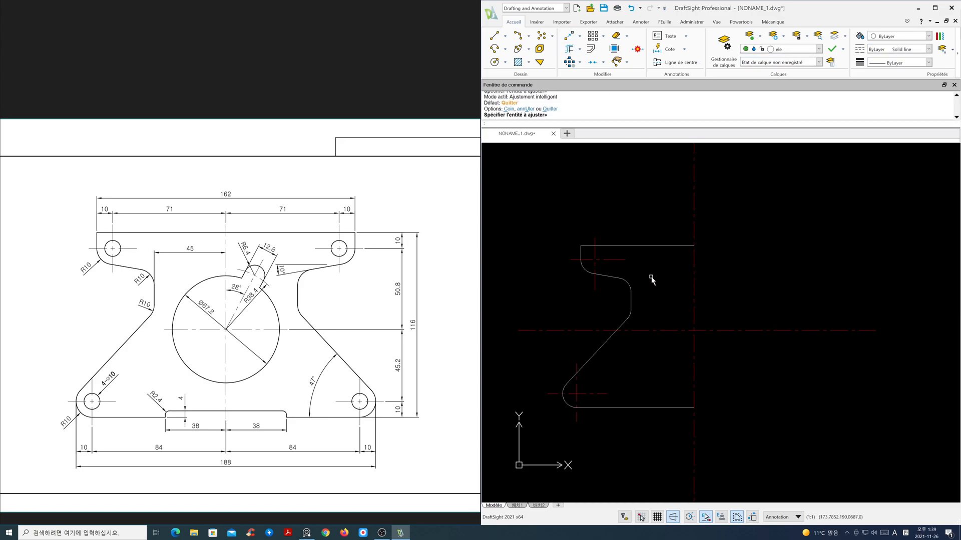
# Draw radius 5 hole circles centred on the upper and lower corner centre marks
pyautogui.write('c')
pyautogui.press('Return')
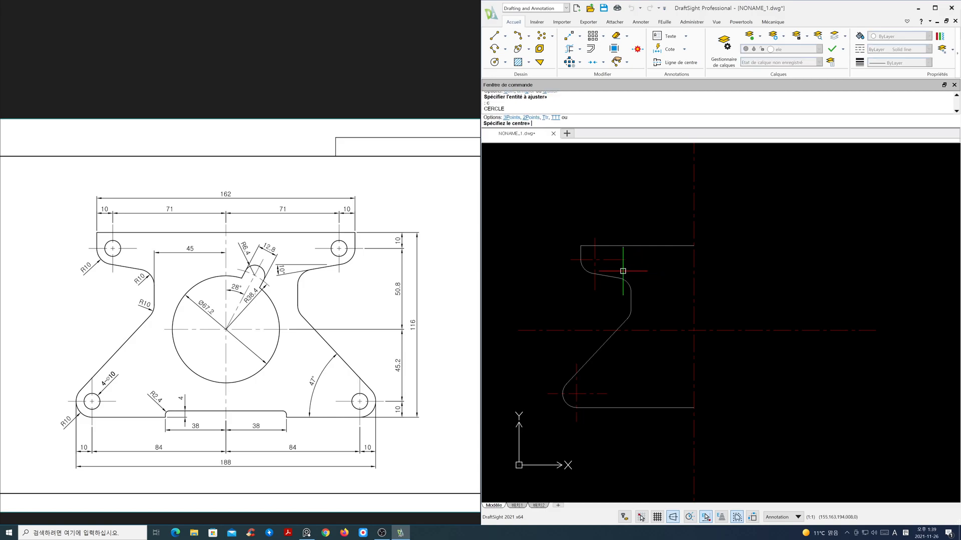
pyautogui.click(594, 259)
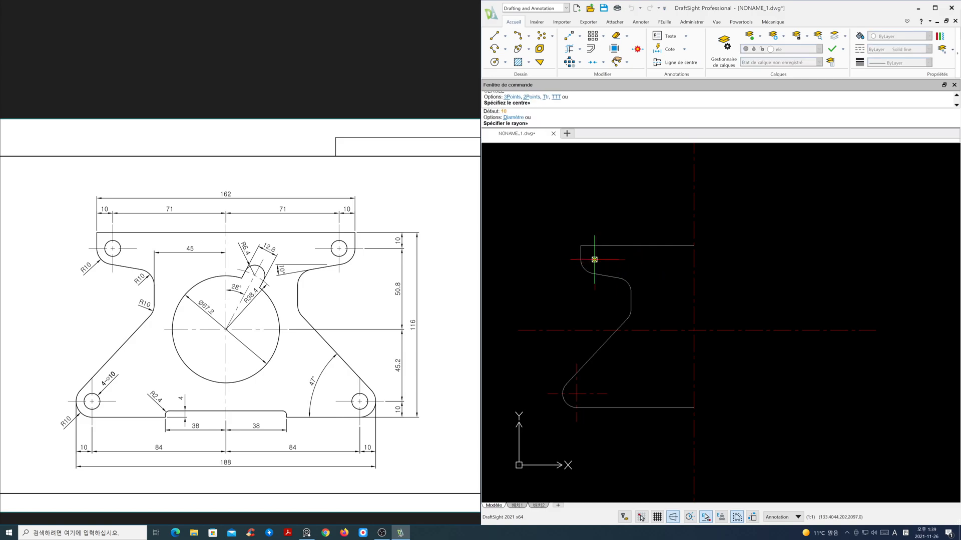
pyautogui.write('5')
pyautogui.press('Return')
pyautogui.press('Return')
pyautogui.click(577, 394)
pyautogui.press('Return')
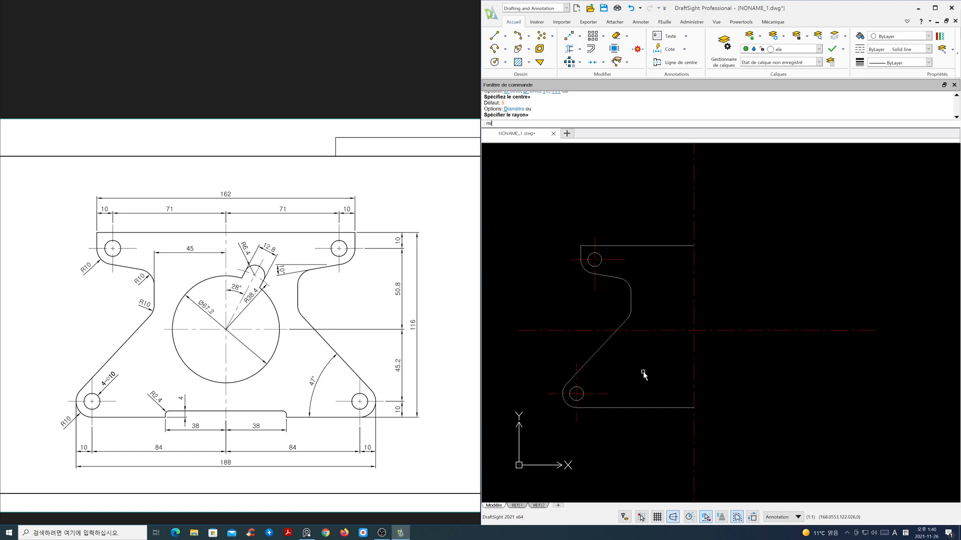
# Mirror the left half outline, holes and centre marks about the vertical centre line, keeping the originals
pyautogui.write('mi')
pyautogui.press('Return')
pyautogui.click(513, 192)
pyautogui.click(739, 446)
pyautogui.press('Return')
pyautogui.click(699, 335)
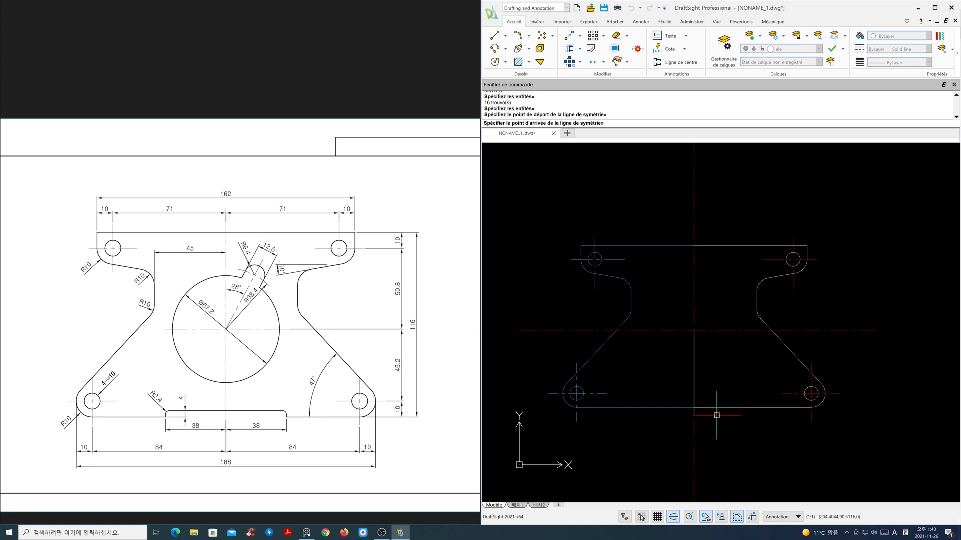
pyautogui.click(721, 434)
pyautogui.press('Return')
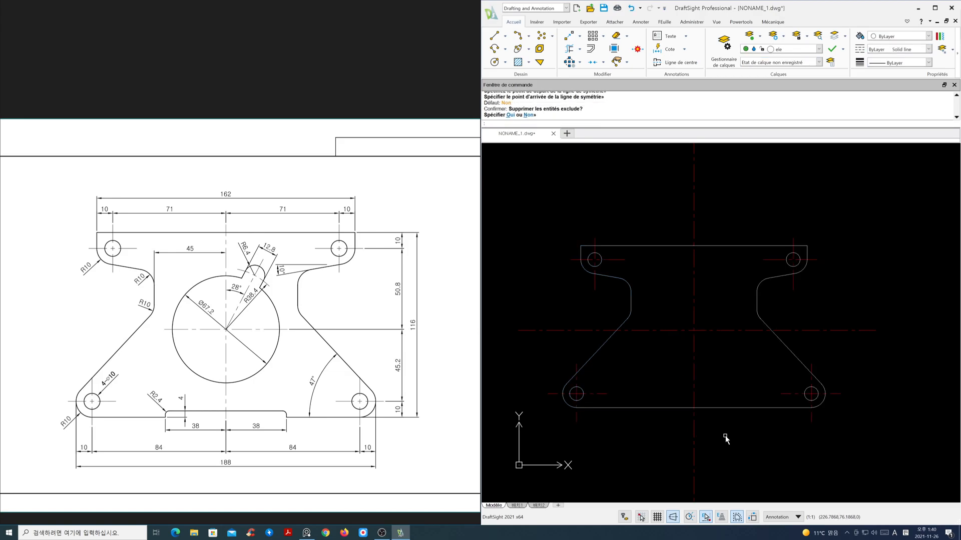
# Delete the right half of the top edge and stretch the left half to the upper right corner
pyautogui.write('e')
pyautogui.press('Return')
pyautogui.click(722, 246)
pyautogui.press('Return')
pyautogui.click(684, 245)
pyautogui.click(694, 245)
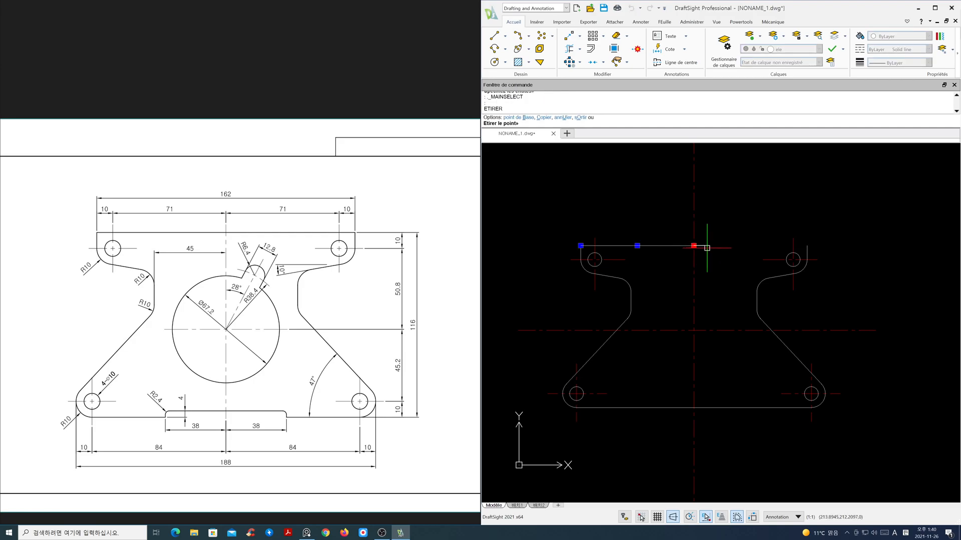
pyautogui.click(807, 246)
pyautogui.press('Escape')
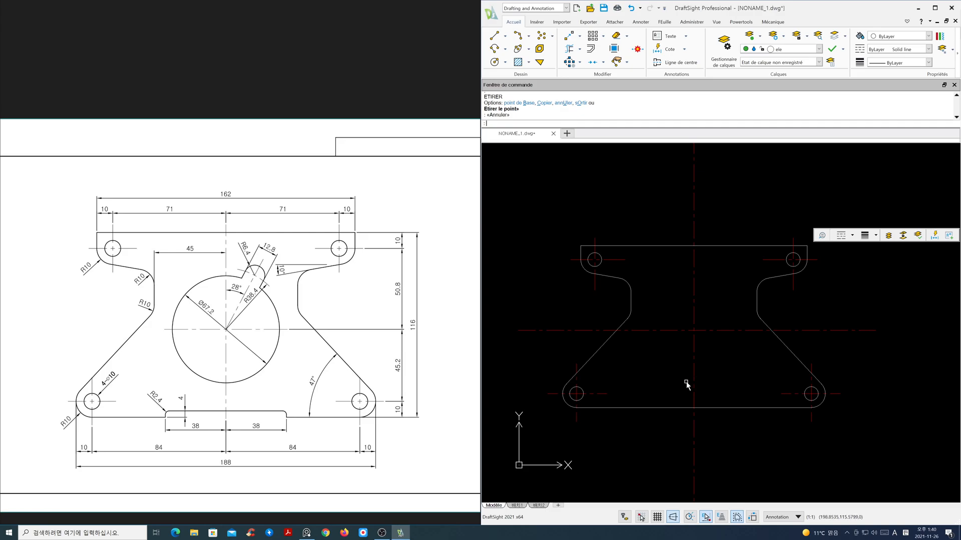
# Offset the vertical centre line by 38 to both sides
pyautogui.moveTo(686, 386); pyautogui.dragTo(698, 387, button='middle')
pyautogui.scroll(1, 703, 381)
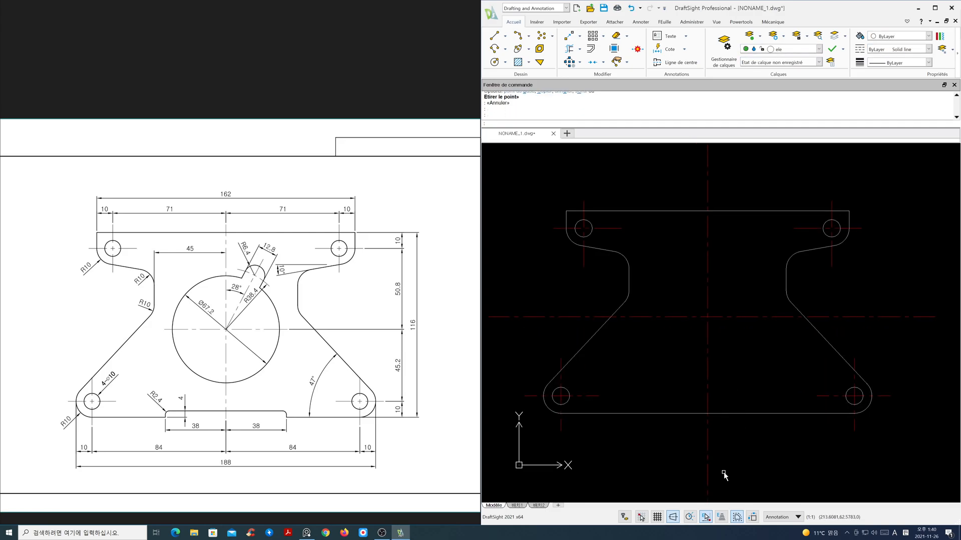
pyautogui.press('Return')
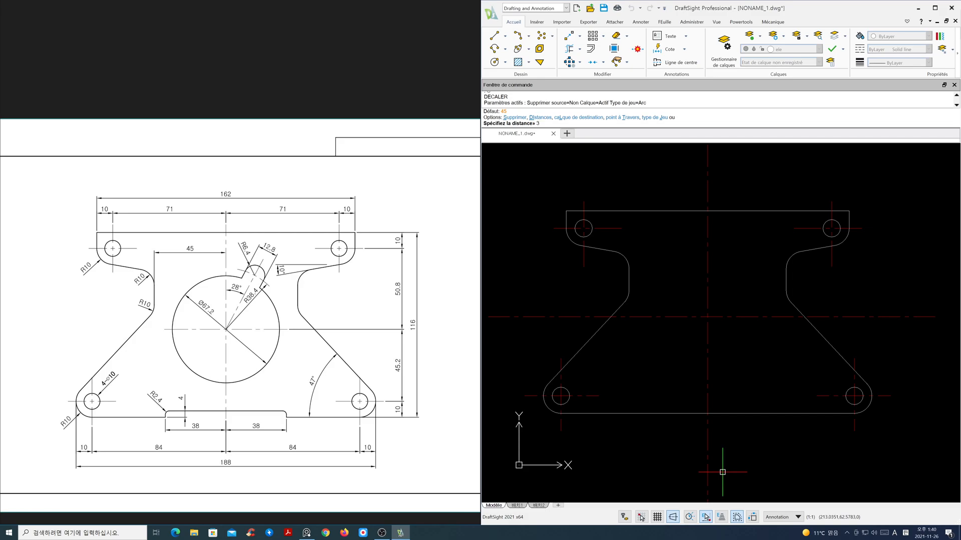
pyautogui.write('38')
pyautogui.press('Return')
pyautogui.click(705, 441)
pyautogui.click(685, 442)
pyautogui.click(707, 439)
pyautogui.click(726, 441)
pyautogui.press('Return')
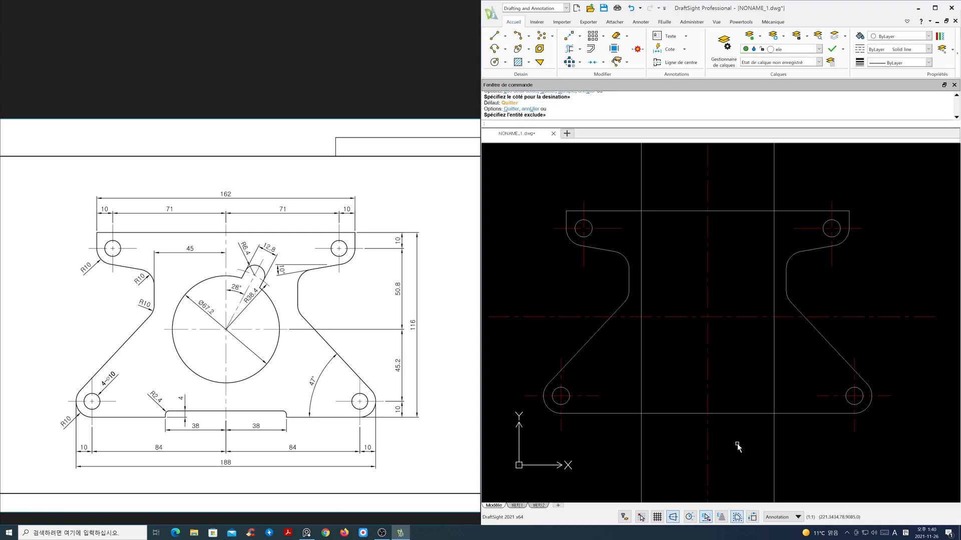
# Offset the bottom edge upward by 4
pyautogui.press('Return')
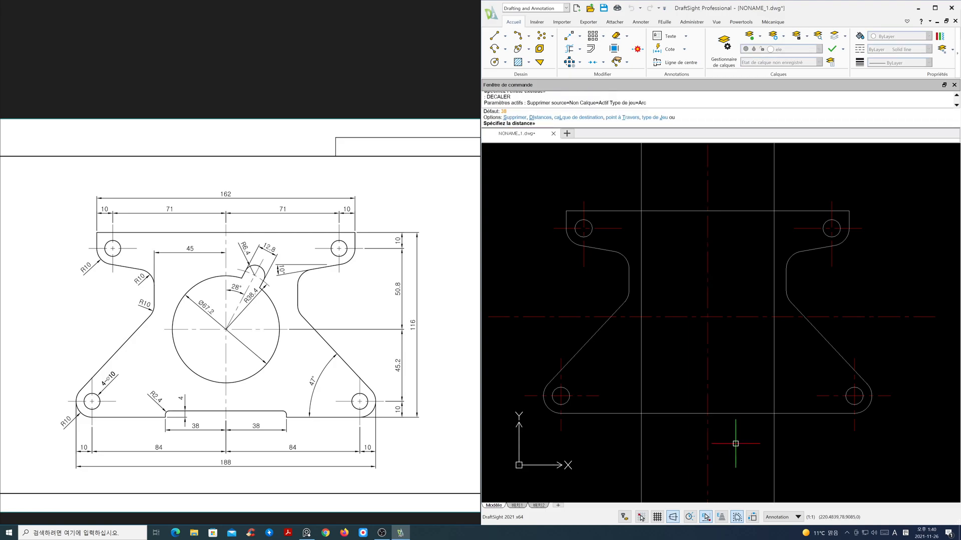
pyautogui.write('4')
pyautogui.press('Return')
pyautogui.click(722, 413)
pyautogui.click(686, 404)
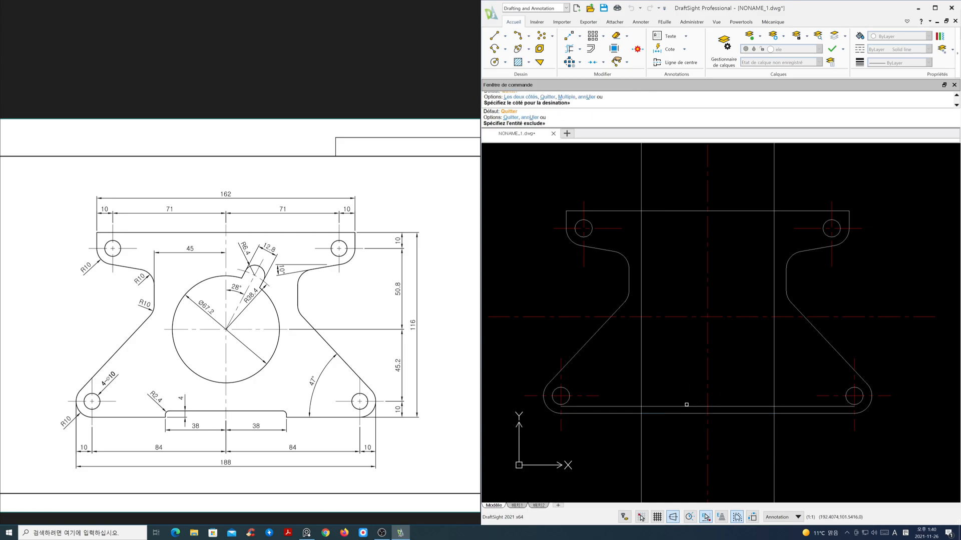
pyautogui.press('Return')
# Fillet the bottom edge with both vertical offset lines at radius 0 to form the notch's sharp lower corners
pyautogui.scroll(2, 710, 378)
pyautogui.scroll(3, 707, 378)
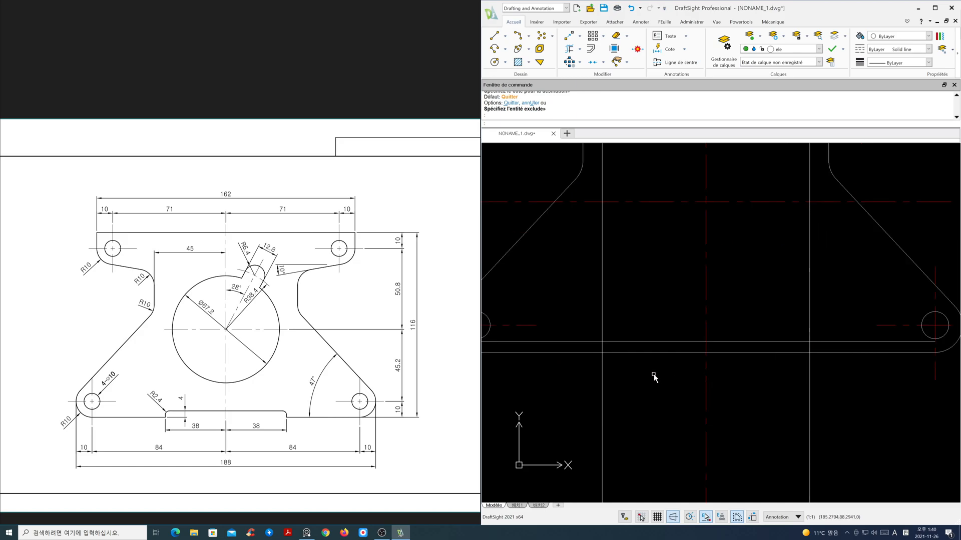
pyautogui.write('f')
pyautogui.press('Return')
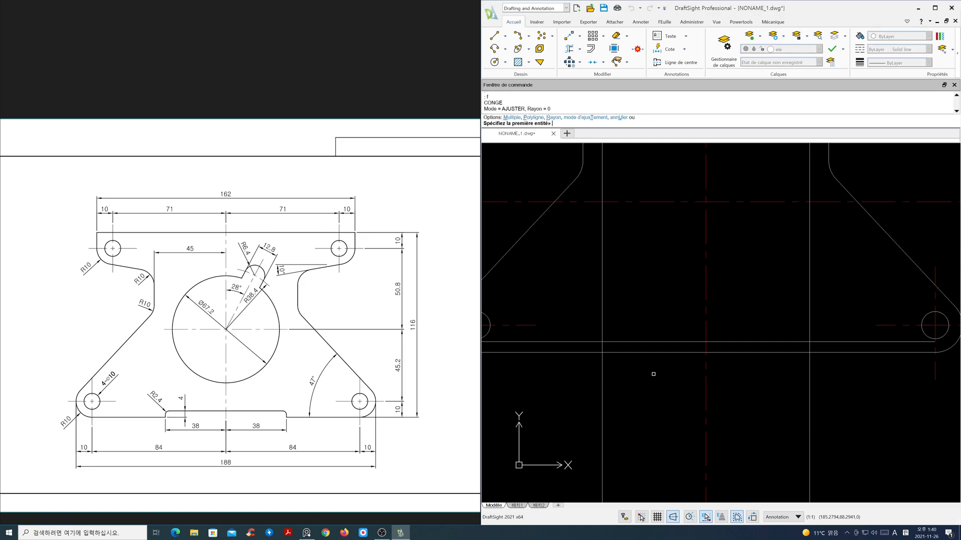
pyautogui.write('m')
pyautogui.press('Return')
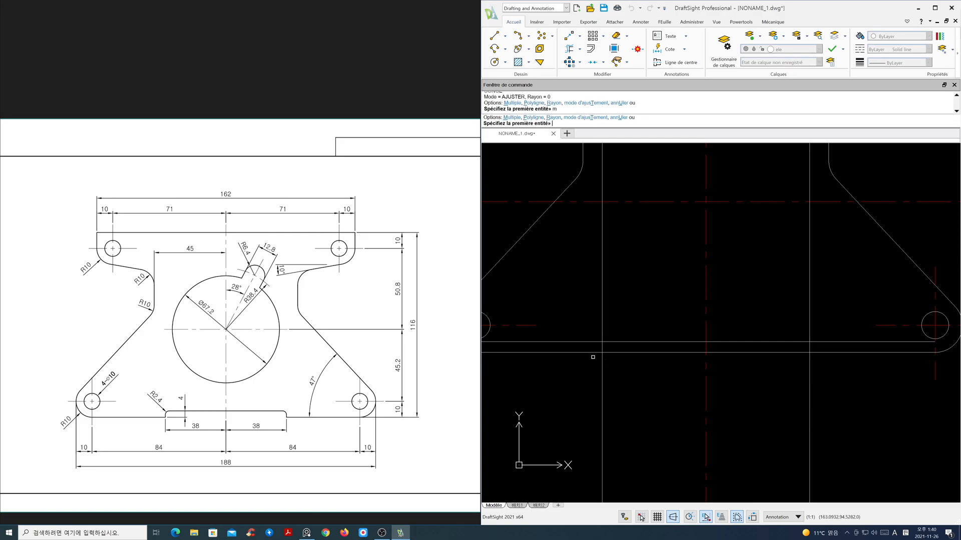
pyautogui.click(593, 354)
pyautogui.click(602, 347)
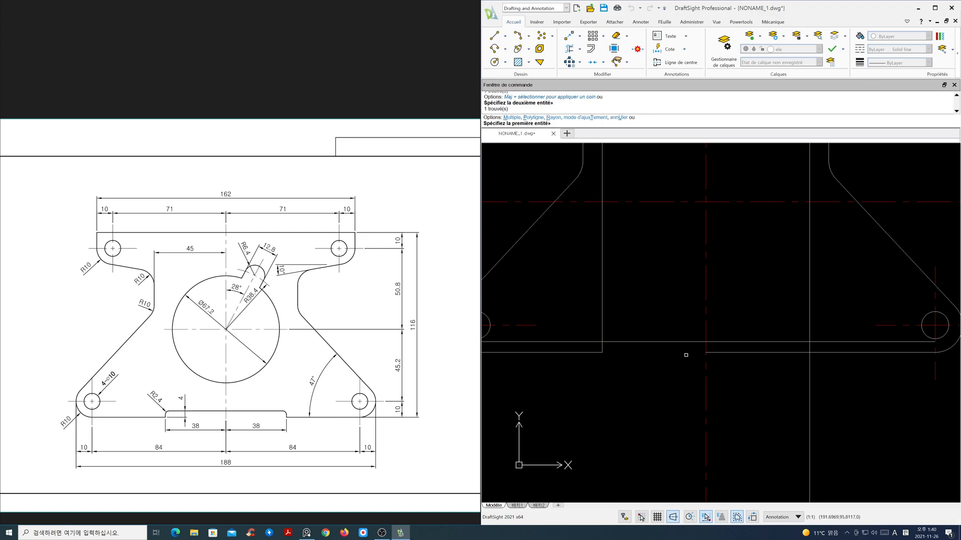
pyautogui.click(815, 353)
pyautogui.click(810, 347)
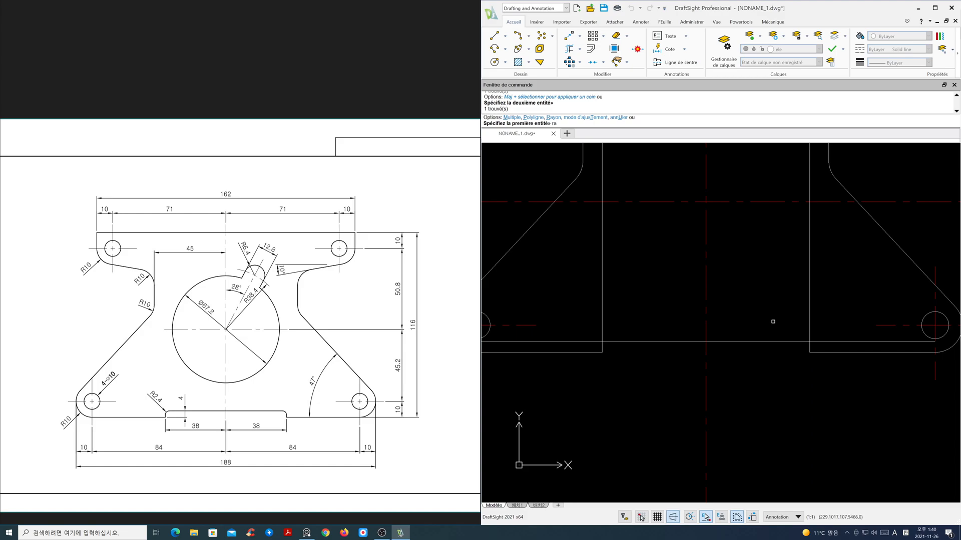
# Fillet both upper corners of the bottom notch with a radius of 2.4
pyautogui.press('Return')
pyautogui.write('2.4')
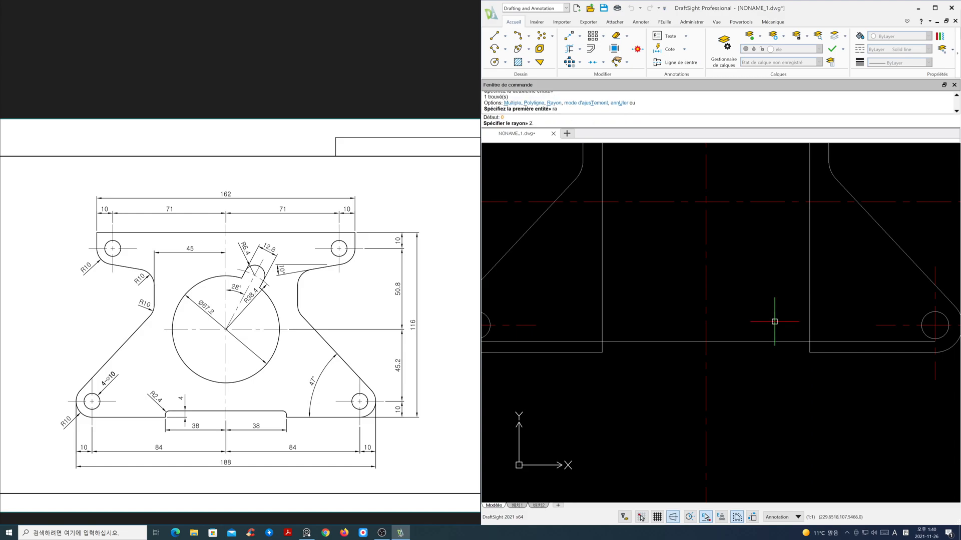
pyautogui.press('Return')
pyautogui.click(803, 343)
pyautogui.click(809, 346)
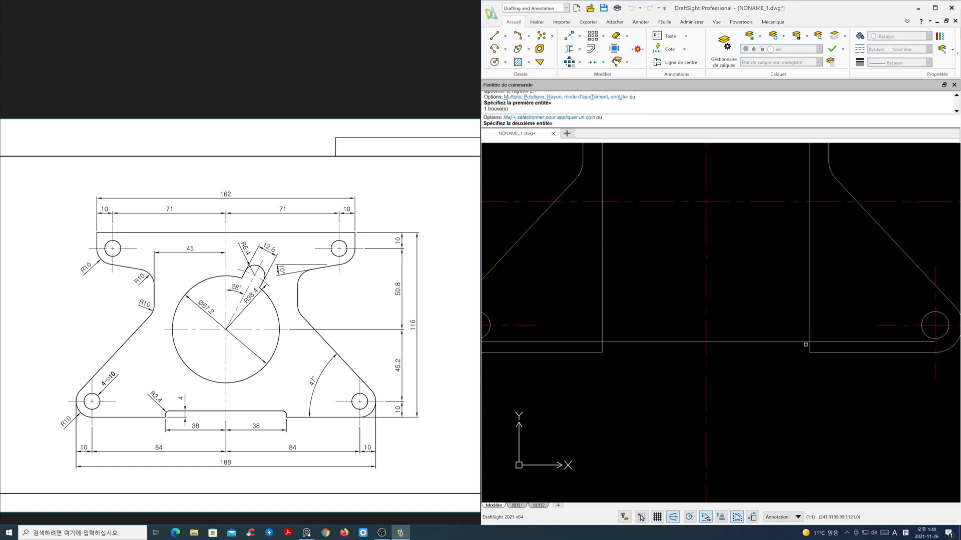
pyautogui.click(611, 342)
pyautogui.click(602, 346)
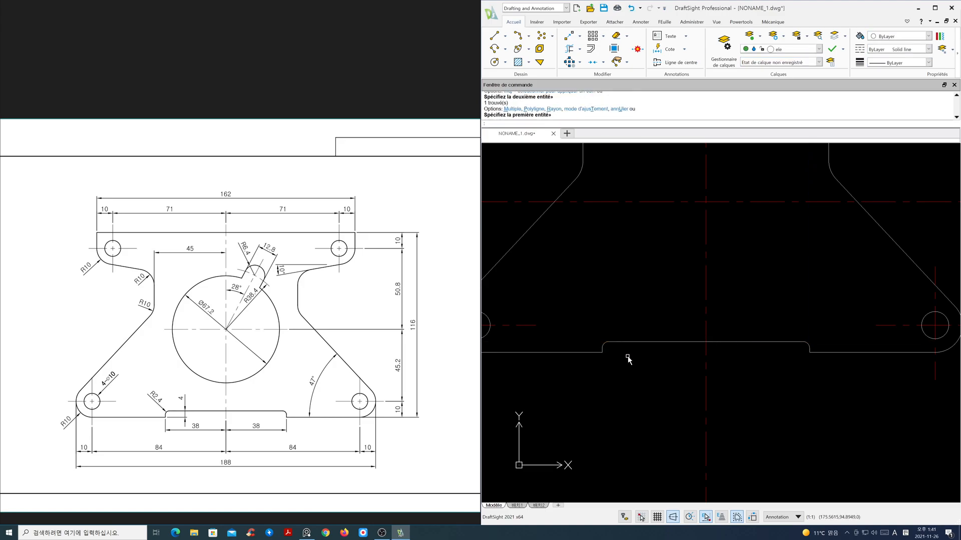
# Delete the left half of the notch's top edge and stretch the right half to the left fillet's end
pyautogui.write('e')
pyautogui.press('Return')
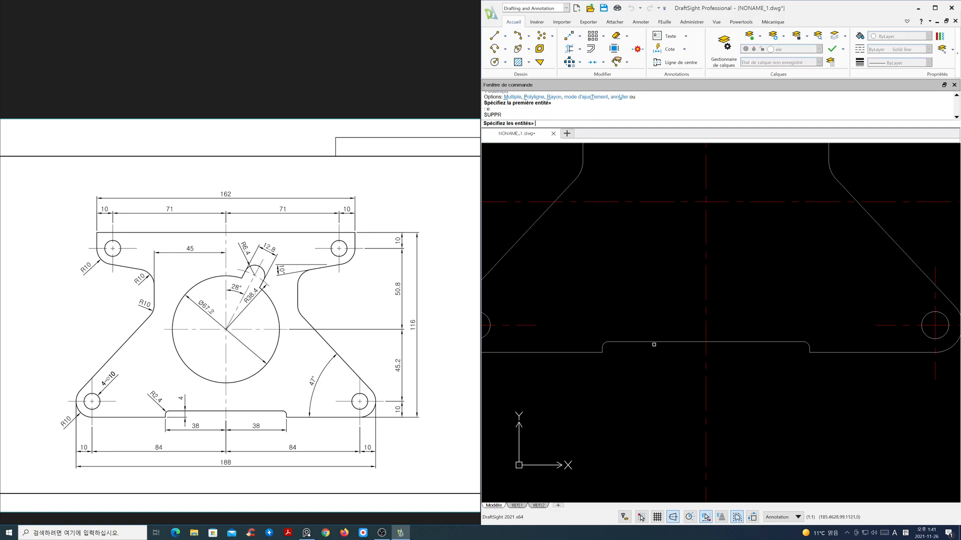
pyautogui.click(655, 341)
pyautogui.press('Return')
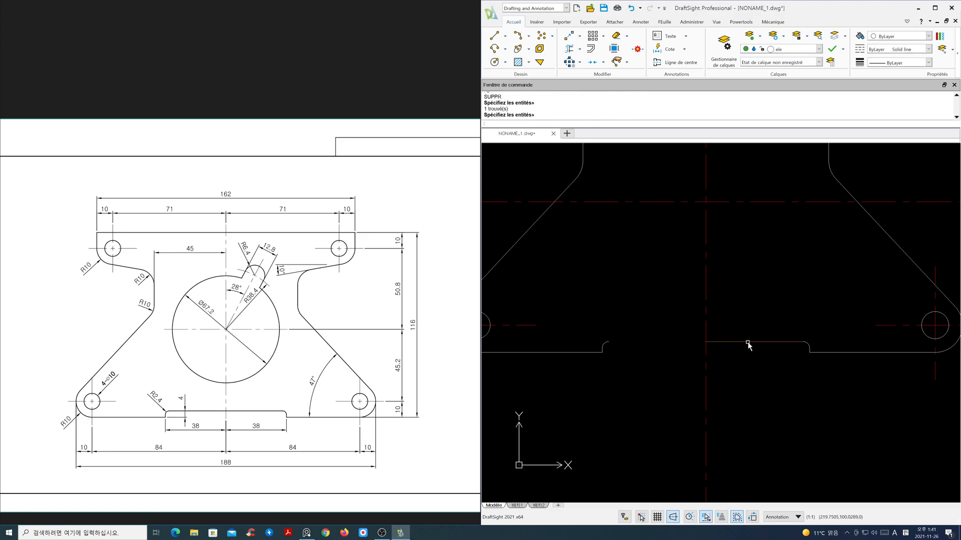
pyautogui.click(748, 343)
pyautogui.click(706, 342)
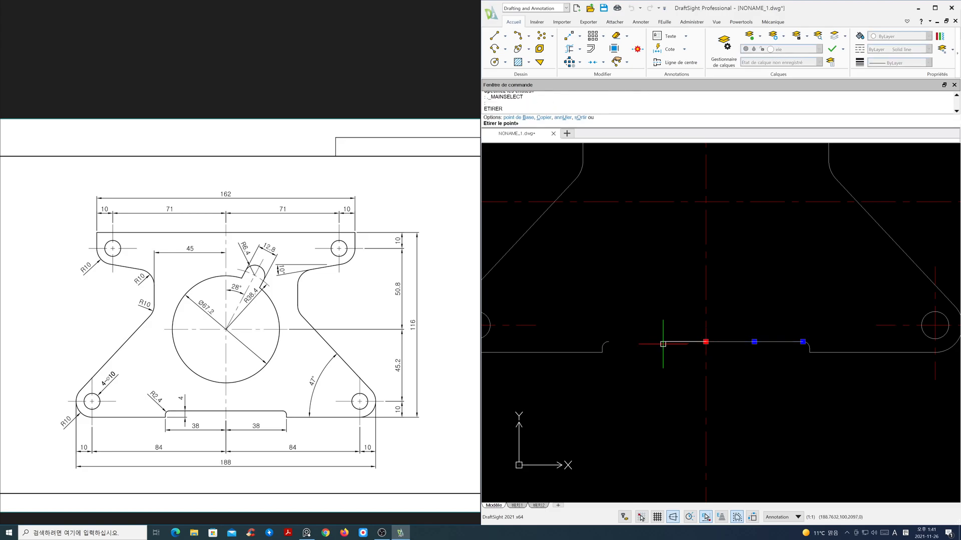
pyautogui.click(608, 341)
pyautogui.press('Escape')
# Draw a circle of diameter 67.2 centred on the intersection of the main centre lines
pyautogui.scroll(-3, 674, 385)
pyautogui.moveTo(678, 401)
pyautogui.mouseDown(button='middle')
pyautogui.moveTo(690, 437)
pyautogui.moveTo(714, 448)
pyautogui.mouseUp(button='middle')
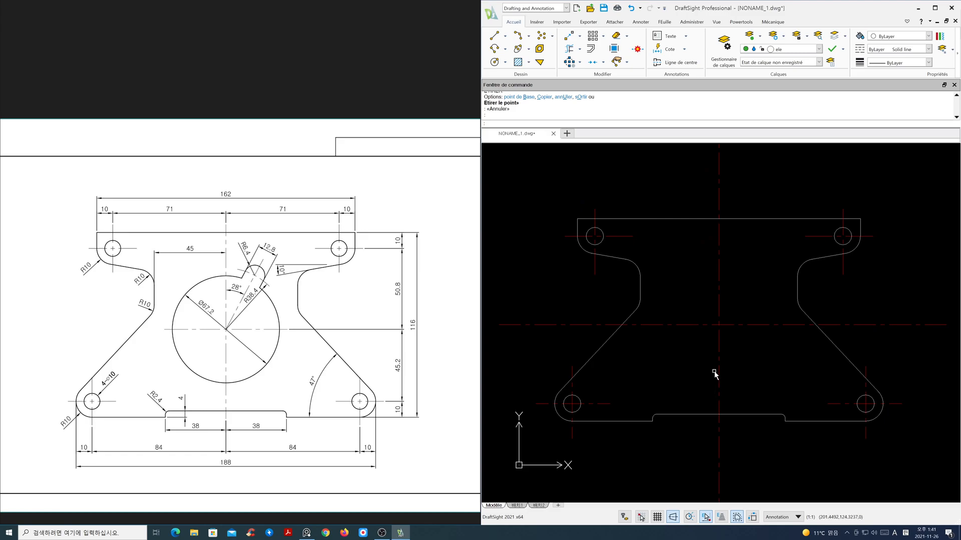
pyautogui.write('z')
pyautogui.press('Return')
pyautogui.press('Return')
pyautogui.moveTo(734, 361); pyautogui.dragTo(737, 392)
pyautogui.moveTo(746, 377); pyautogui.dragTo(745, 380, button='middle')
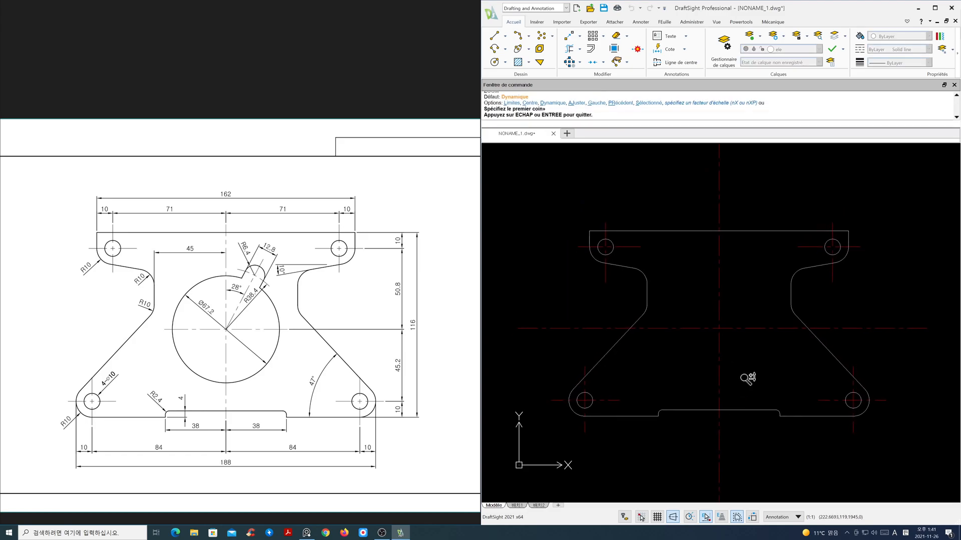
pyautogui.press('Escape')
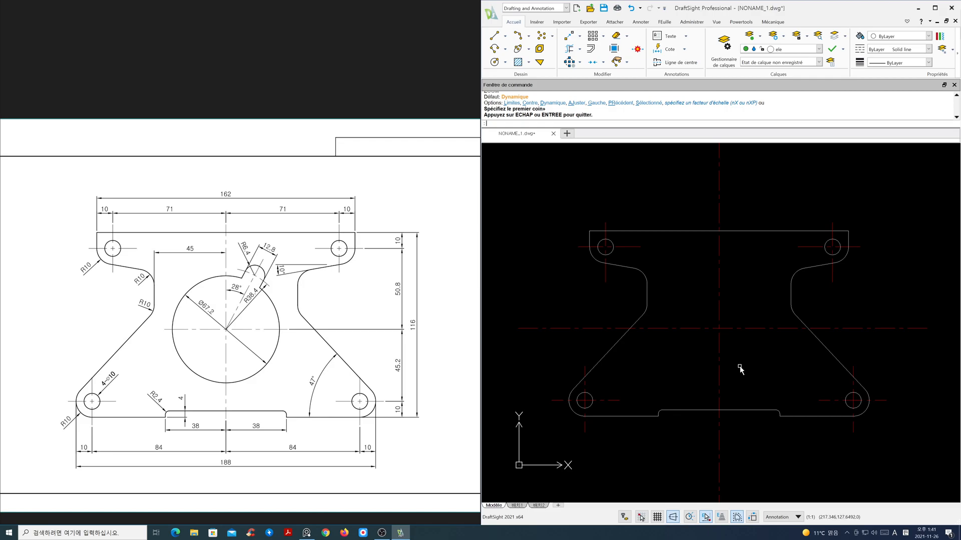
pyautogui.write('c')
pyautogui.press('Return')
pyautogui.click(719, 328)
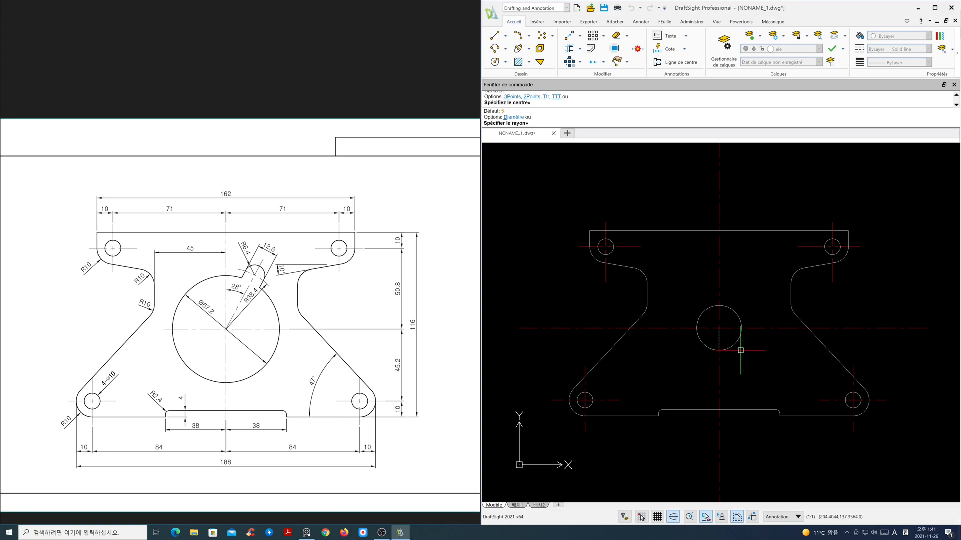
pyautogui.write('d')
pyautogui.press('Return')
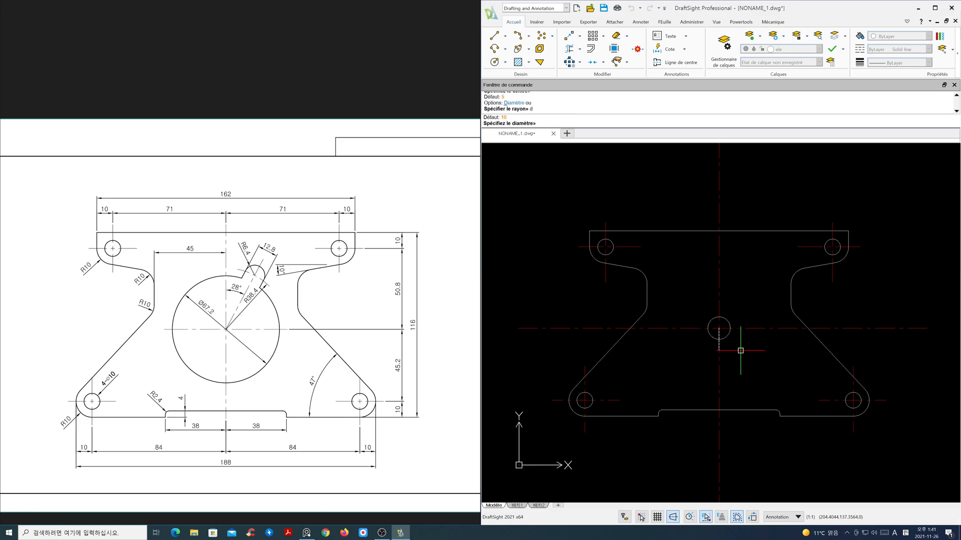
pyautogui.write('7.2')
pyautogui.press('Return')
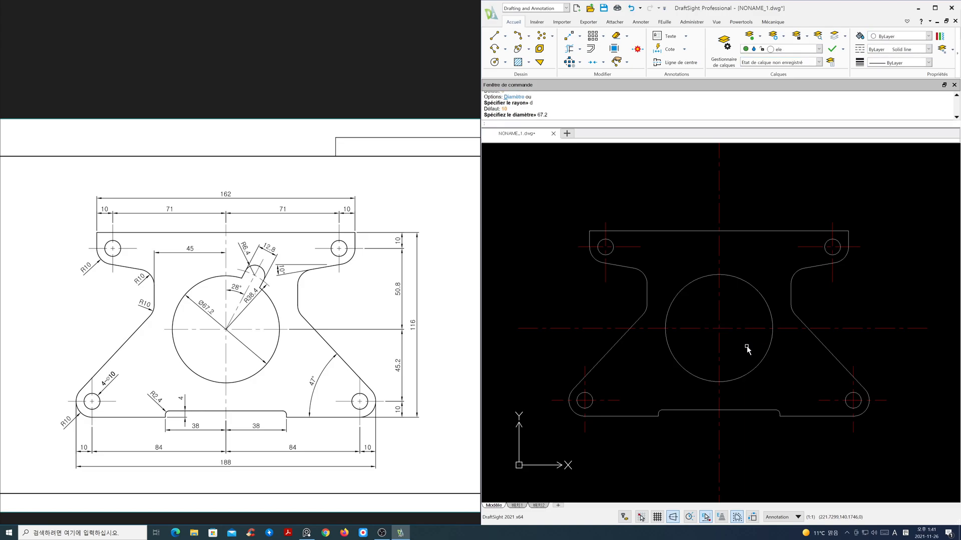
# Rotate a copy of the vertical centre line by -28 degrees about the large circle's centre
pyautogui.write('ro')
pyautogui.press('Return')
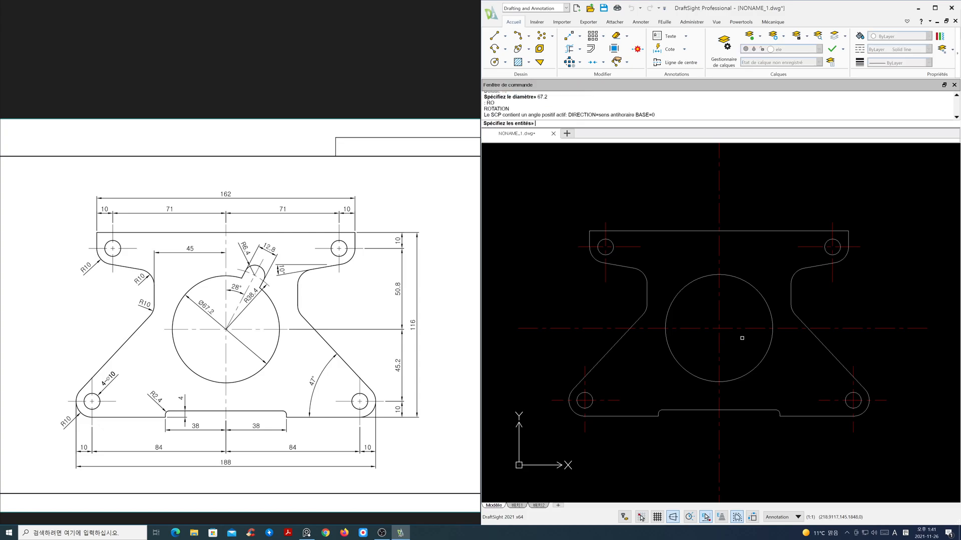
pyautogui.click(736, 360)
pyautogui.click(710, 334)
pyautogui.press('Return')
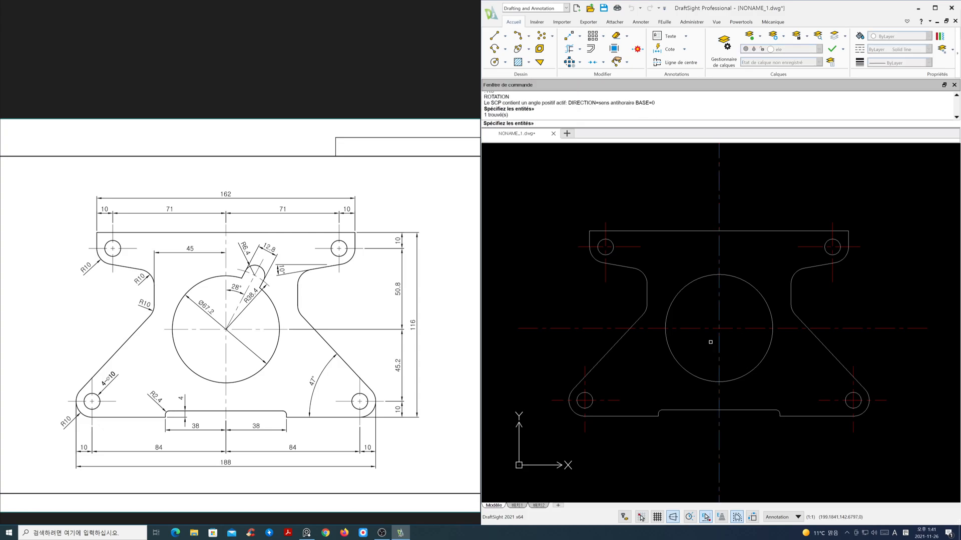
pyautogui.click(718, 328)
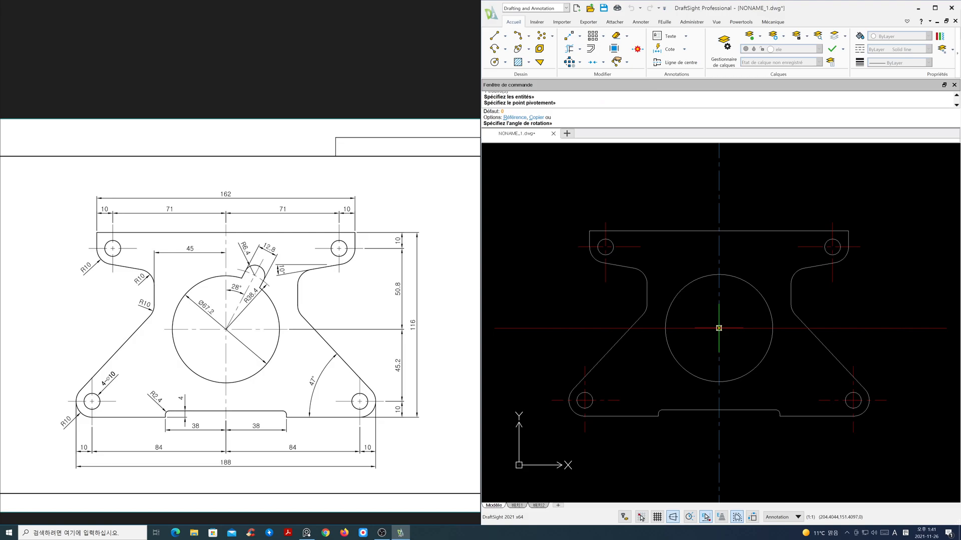
pyautogui.write('c')
pyautogui.press('Return')
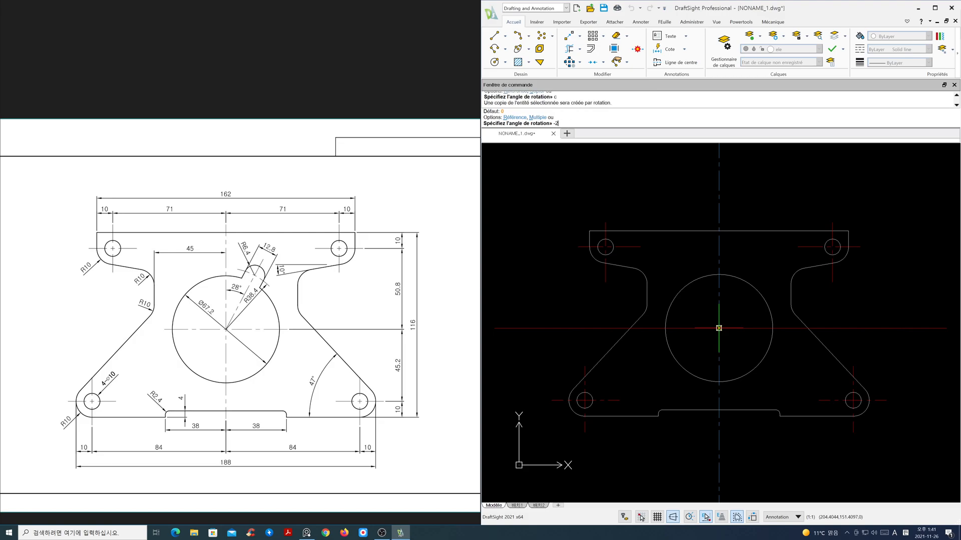
pyautogui.press('Return')
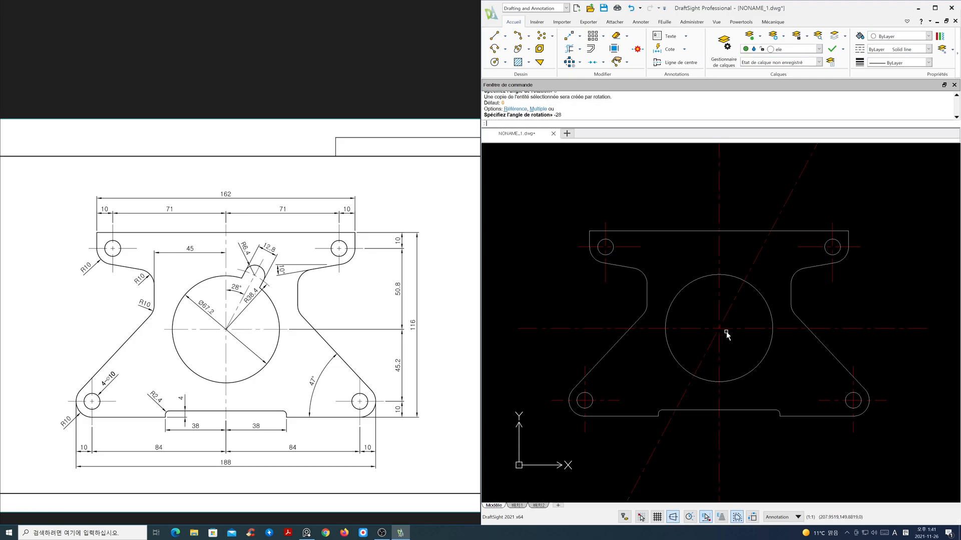
# Trim the angled centre line below the horizontal centre line
pyautogui.write('tr')
pyautogui.press('Return')
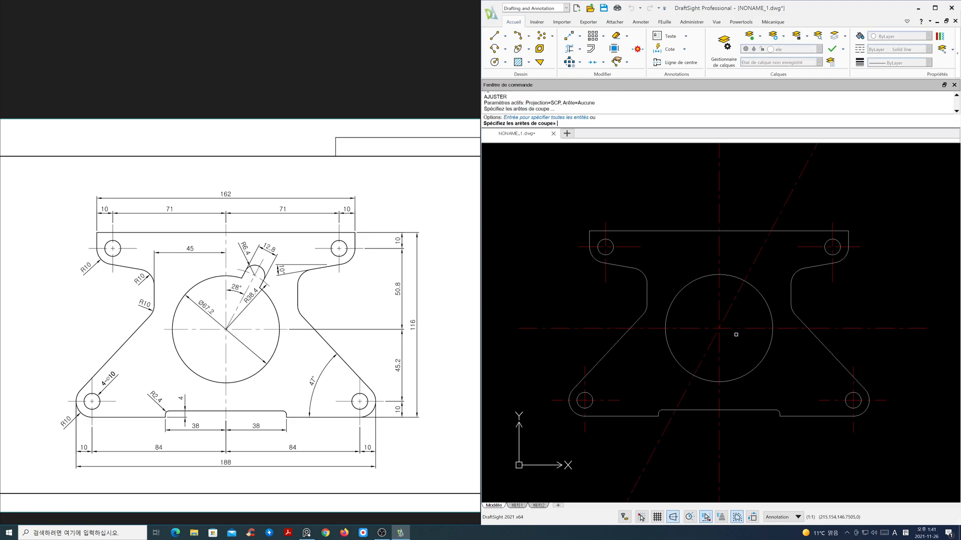
pyautogui.press('Return')
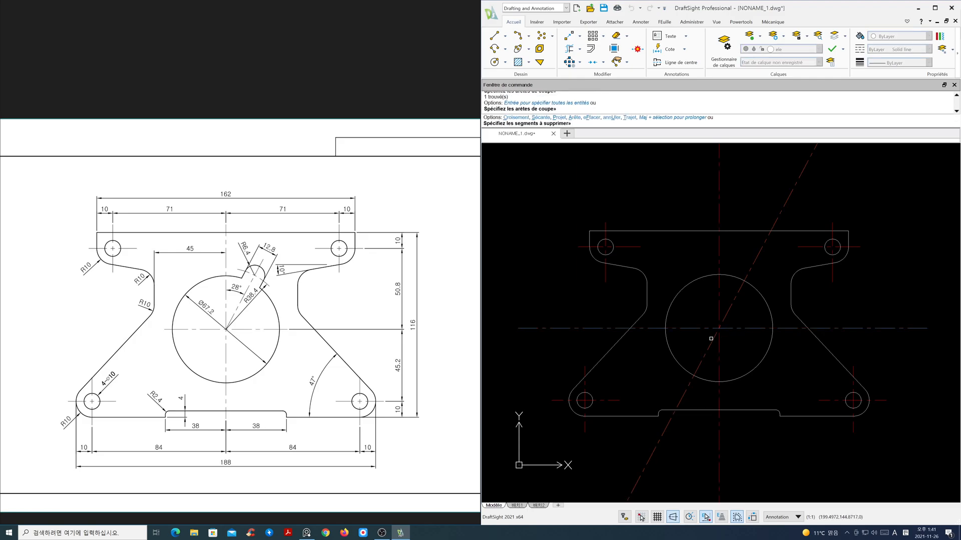
pyautogui.click(712, 339)
pyautogui.press('Return')
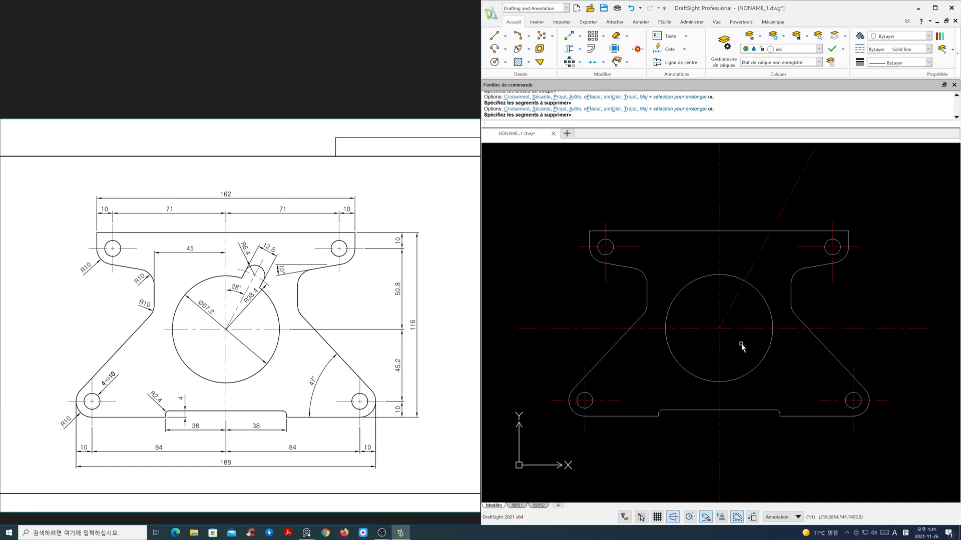
# Draw a concentric circle of radius 38.4 around the large circle's centre
pyautogui.write('c')
pyautogui.press('Return')
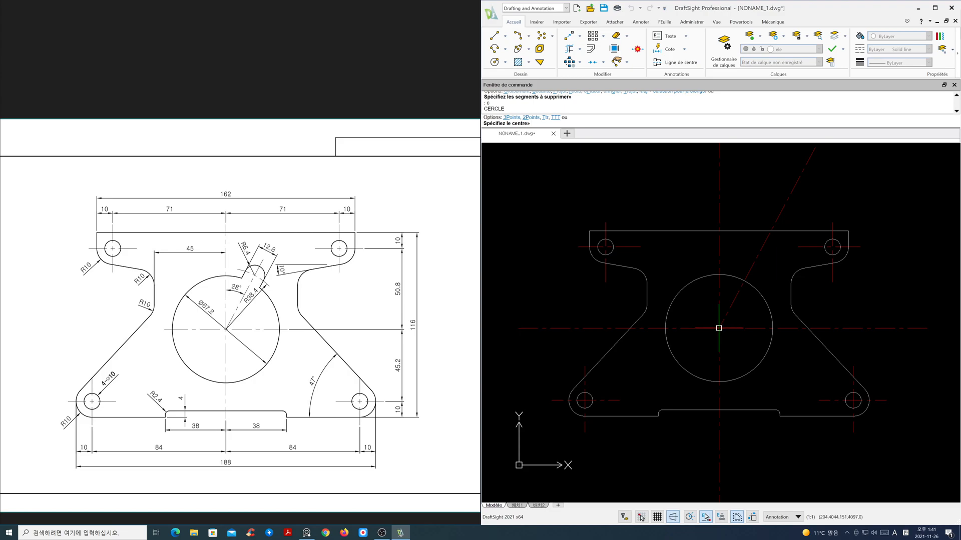
pyautogui.click(719, 328)
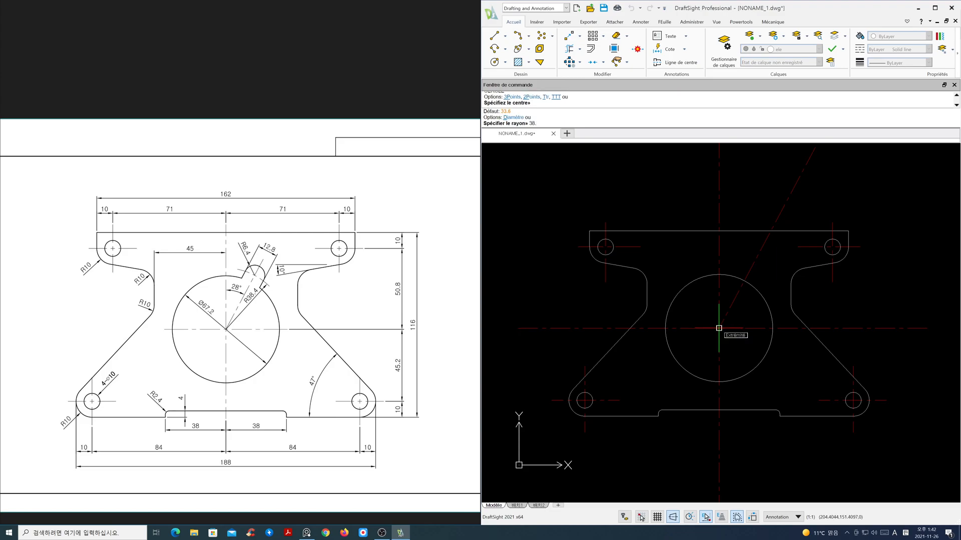
pyautogui.write('38.4')
pyautogui.press('Return')
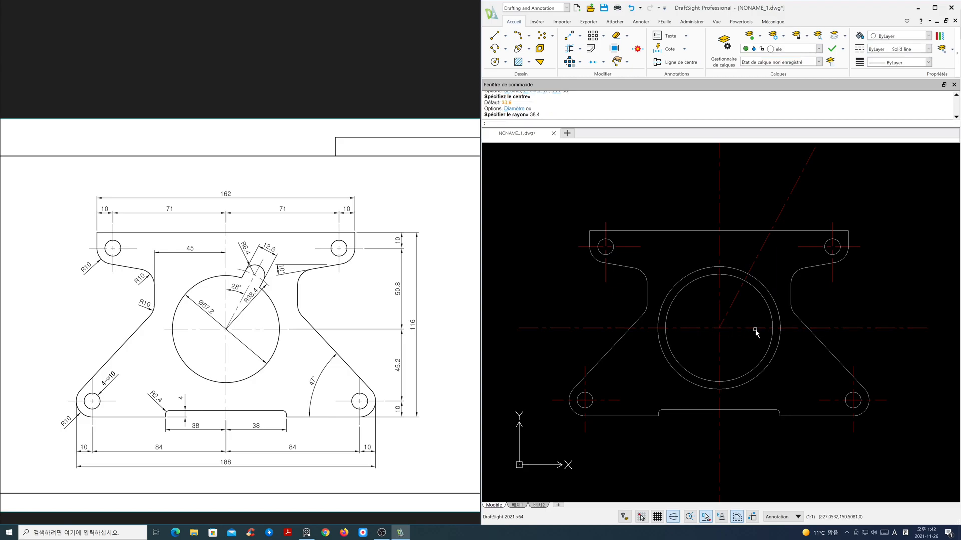
# Move the radius 38.4 circle to the cen layer
pyautogui.click(771, 297)
pyautogui.click(820, 48)
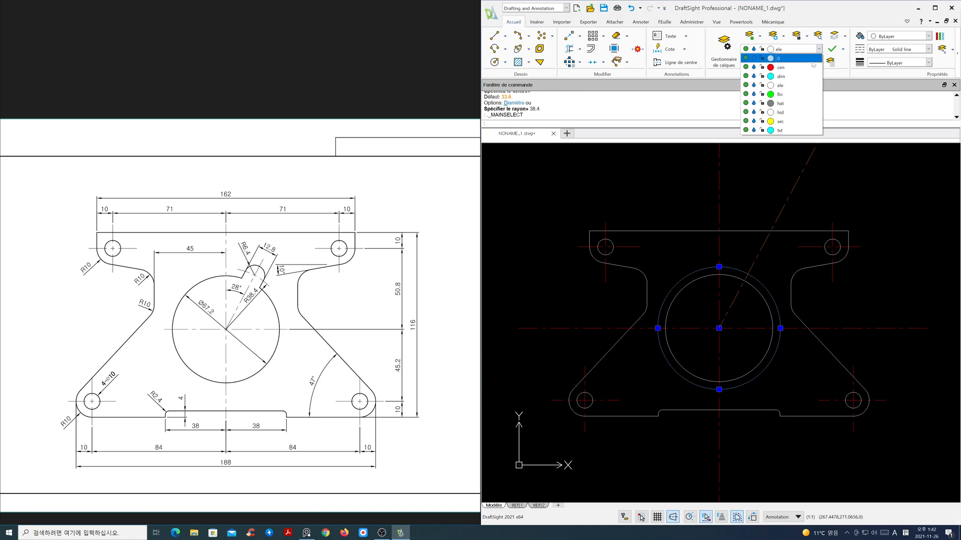
pyautogui.click(810, 67)
pyautogui.press('Escape')
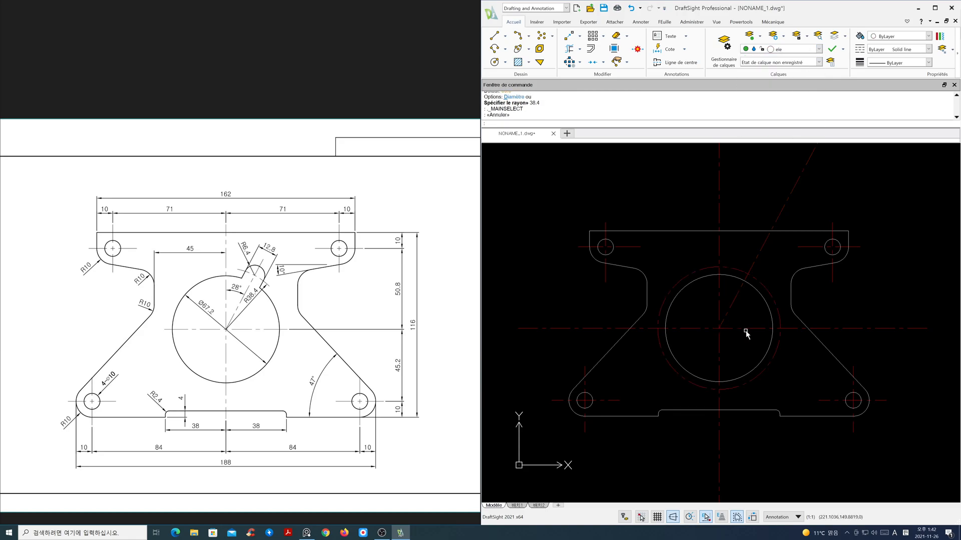
# Break the radius 38.4 circle down to a short arc crossing the angled centre line
pyautogui.write('Br')
pyautogui.press('Return')
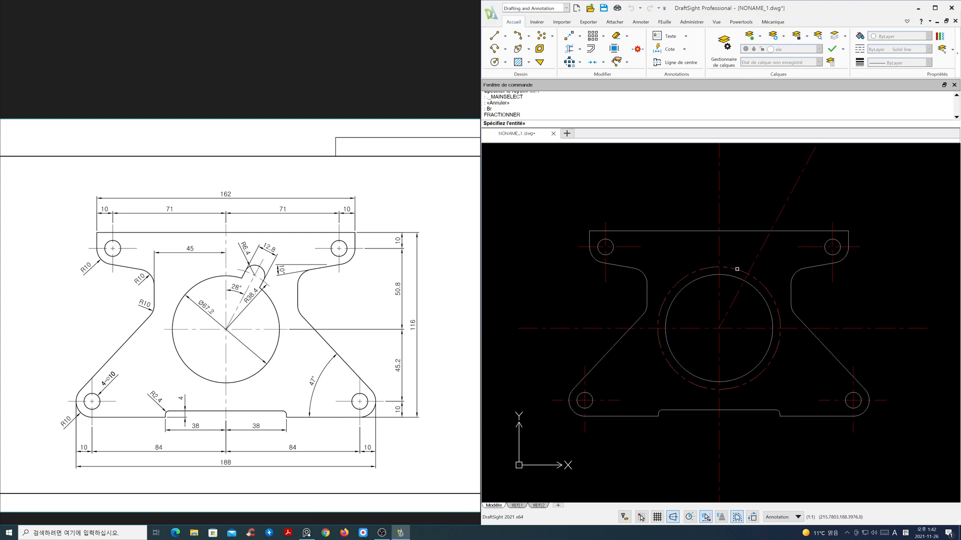
pyautogui.click(737, 270)
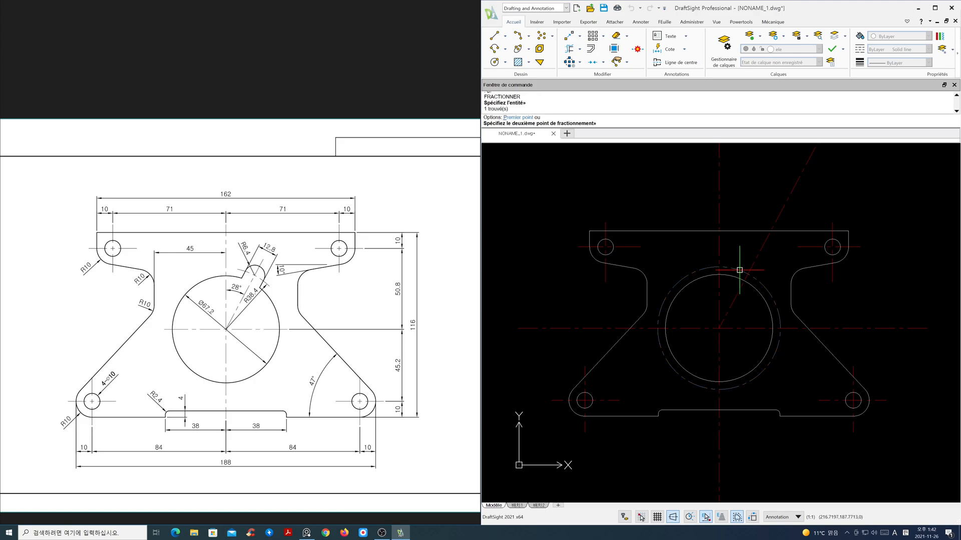
pyautogui.click(762, 284)
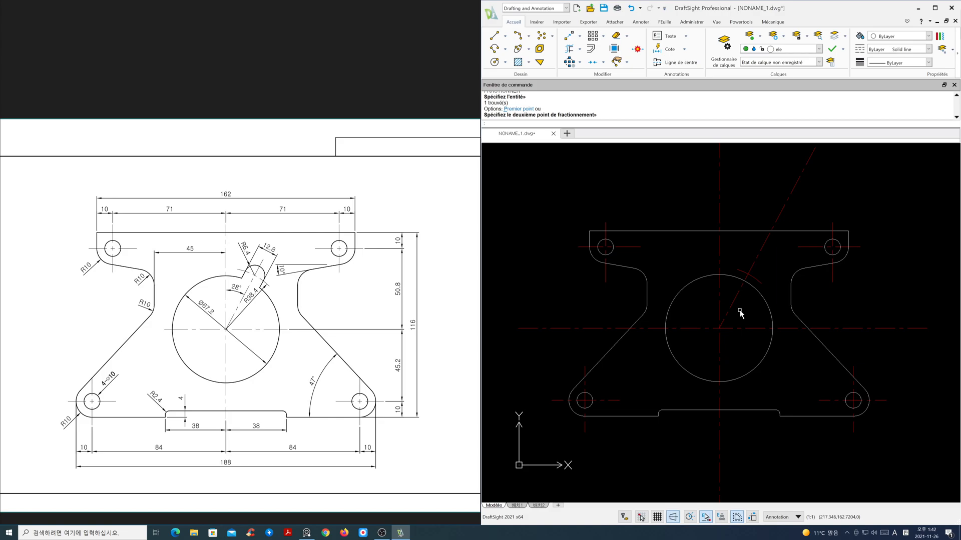
# Draw a circle of radius 6.4 centred where the radius 38.4 arc crosses the angled centre line
pyautogui.write('c')
pyautogui.press('Return')
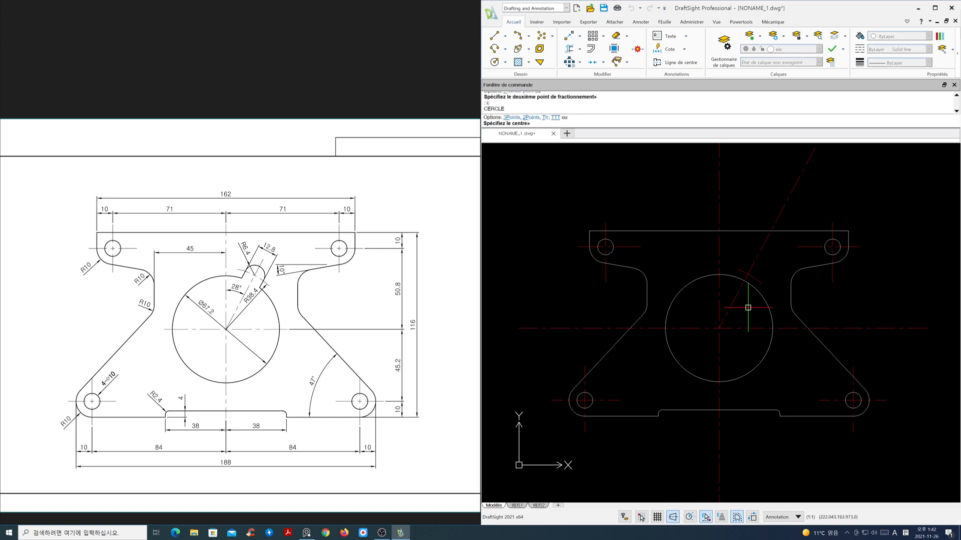
pyautogui.click(748, 274)
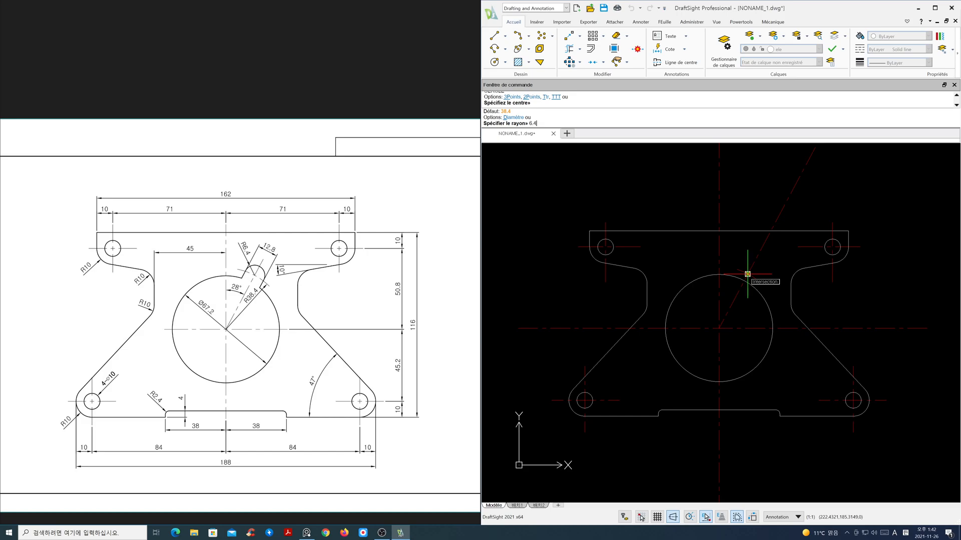
pyautogui.write('6.4')
pyautogui.press('Return')
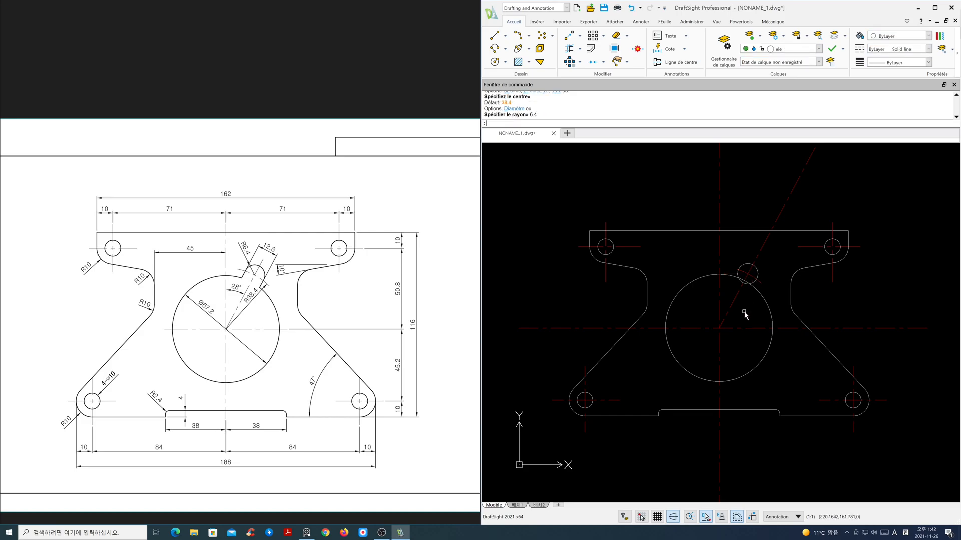
# Offset the angled centre line by 6.4 to both sides to form the slot walls
pyautogui.moveTo(746, 273); pyautogui.dragTo(692, 325, button='middle')
pyautogui.scroll(5, 693, 326)
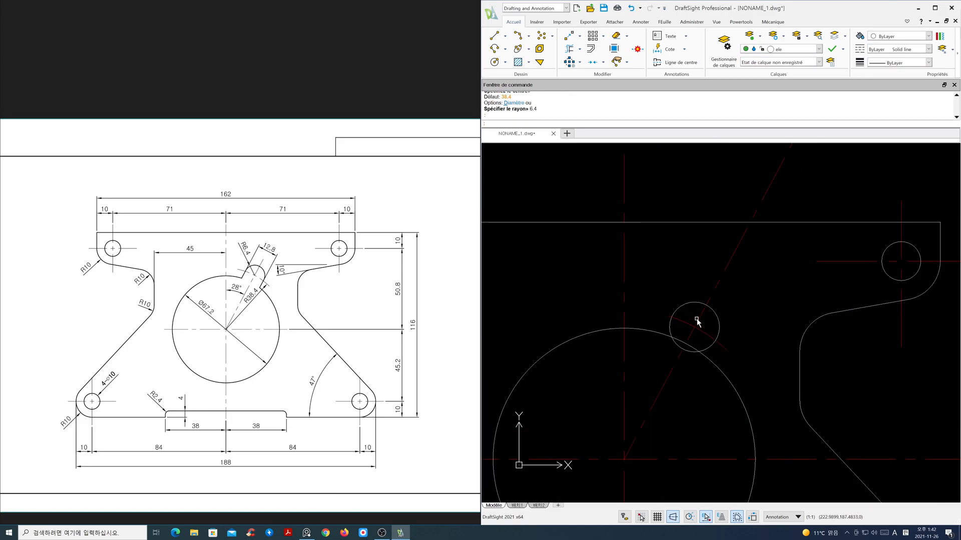
pyautogui.moveTo(691, 385); pyautogui.dragTo(697, 366, button='middle')
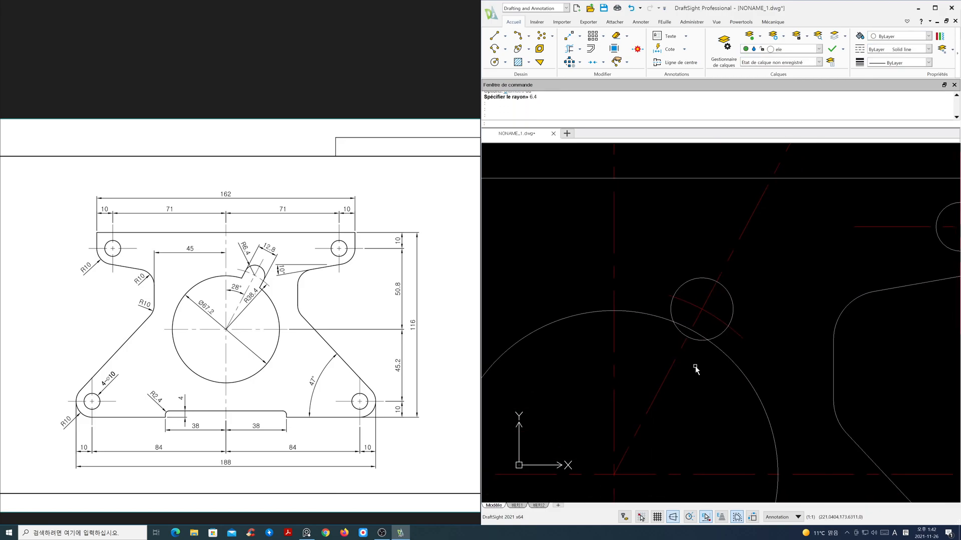
pyautogui.press('Return')
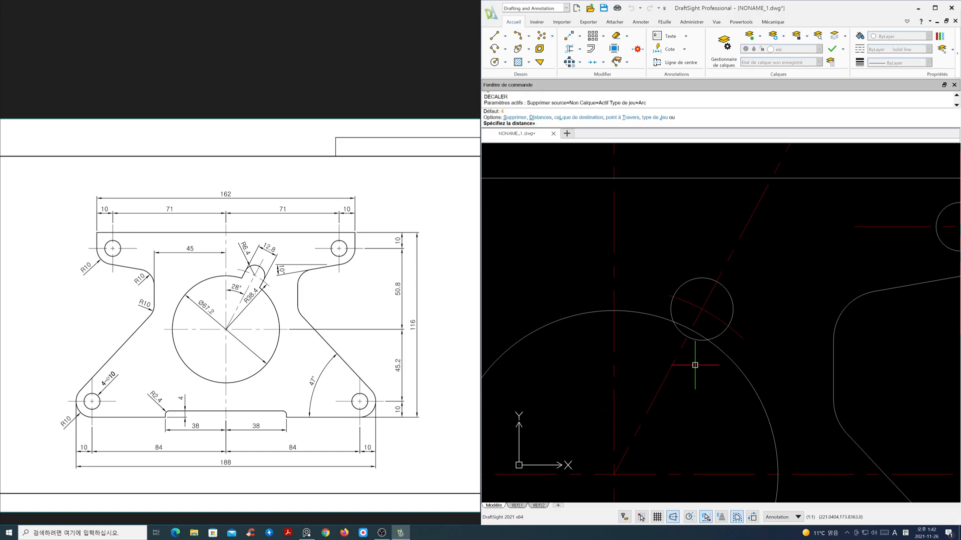
pyautogui.write('6.4')
pyautogui.press('Return')
pyautogui.click(705, 302)
pyautogui.click(702, 299)
pyautogui.click(711, 295)
pyautogui.click(751, 311)
pyautogui.press('Return')
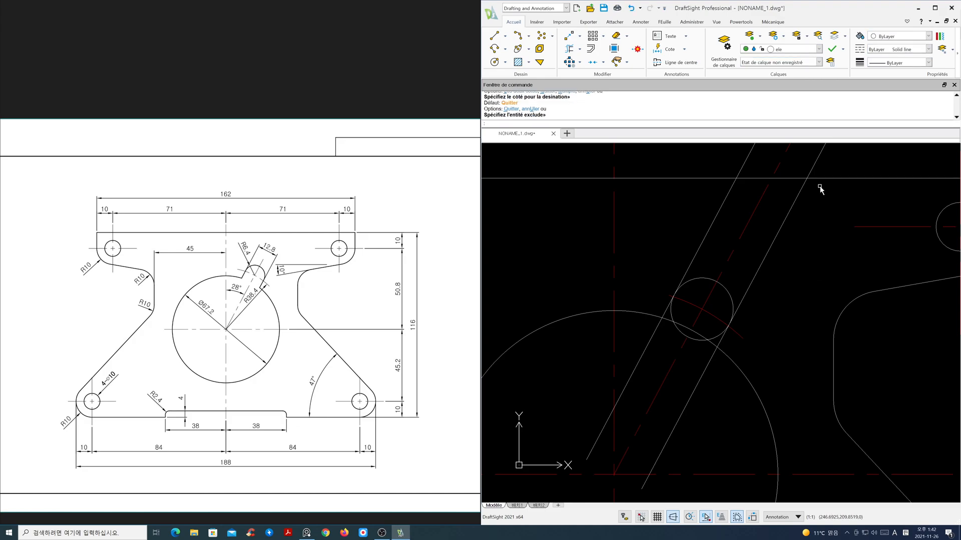
# Freeze the cen layer to hide the centre lines
pyautogui.click(816, 50)
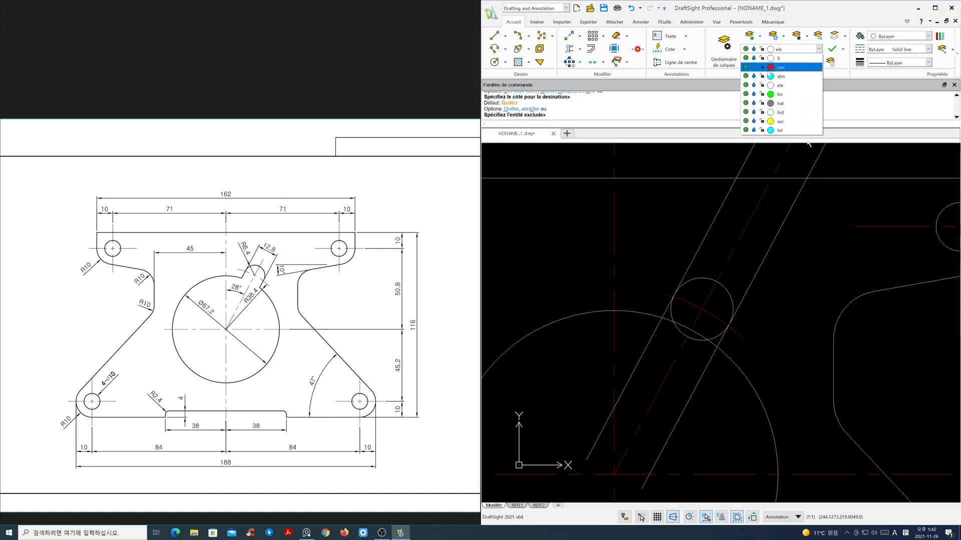
pyautogui.click(754, 67)
pyautogui.click(780, 314)
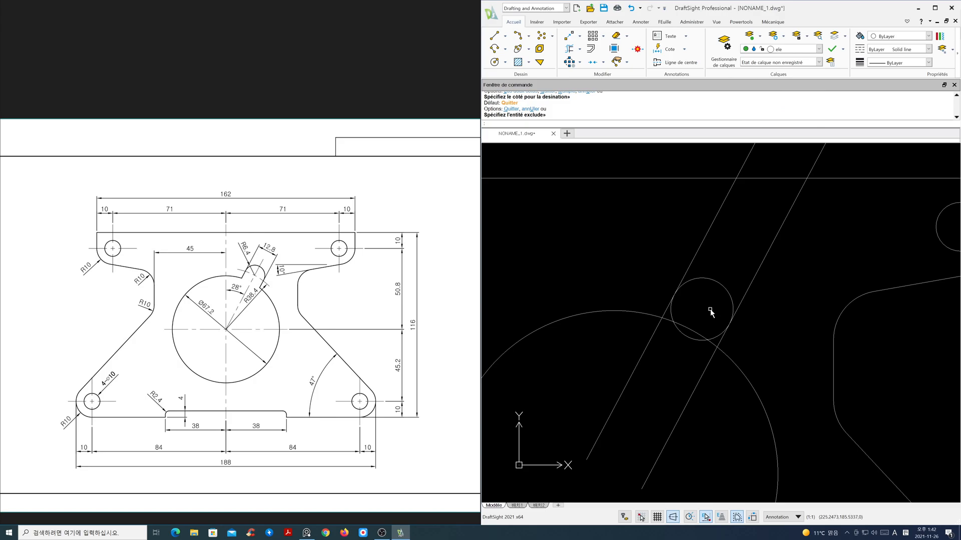
# Cut both offset slot lines back to the large centre circle using Fillet in multiple mode with radius 0
pyautogui.write('f')
pyautogui.press('Return')
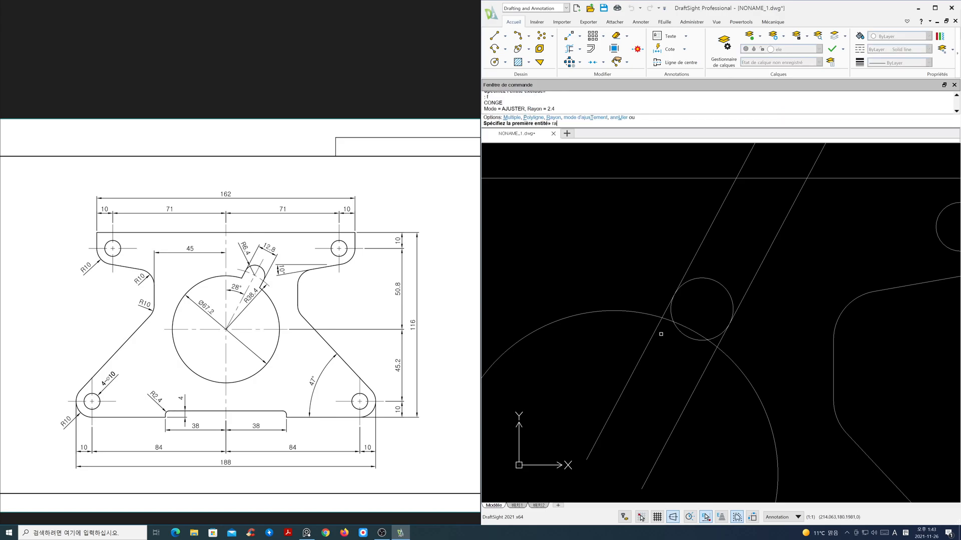
pyautogui.write('ra')
pyautogui.press('Return')
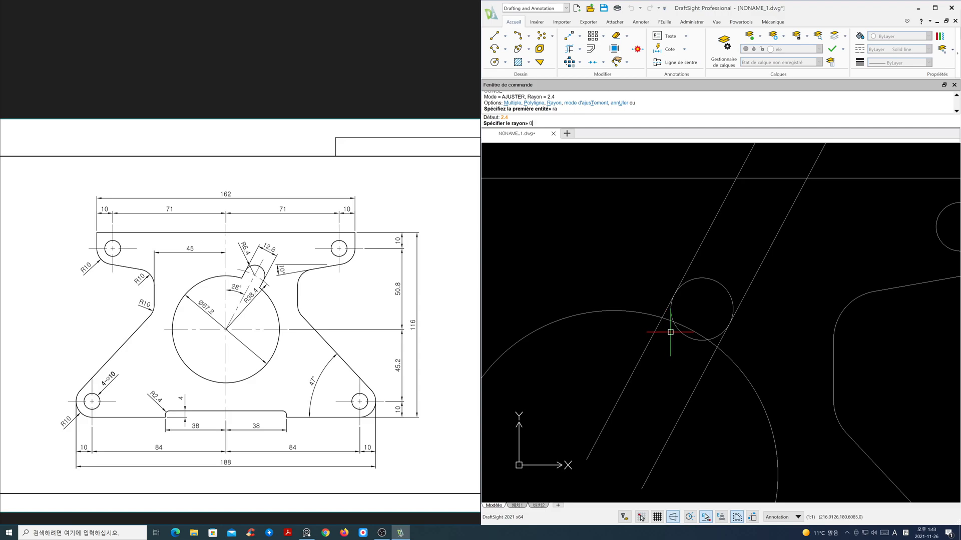
pyautogui.press('Return')
pyautogui.press('Return')
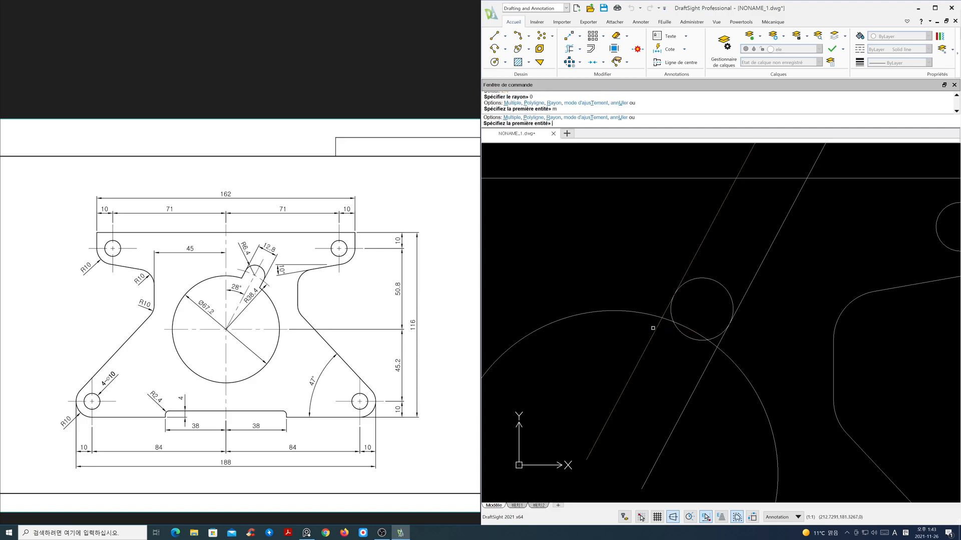
pyautogui.click(647, 315)
pyautogui.click(664, 313)
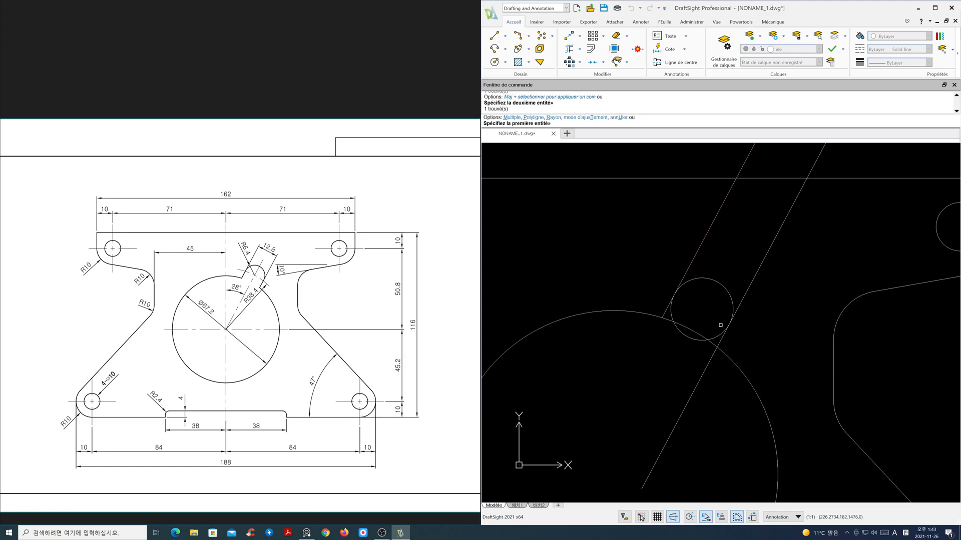
pyautogui.click(721, 341)
pyautogui.click(726, 351)
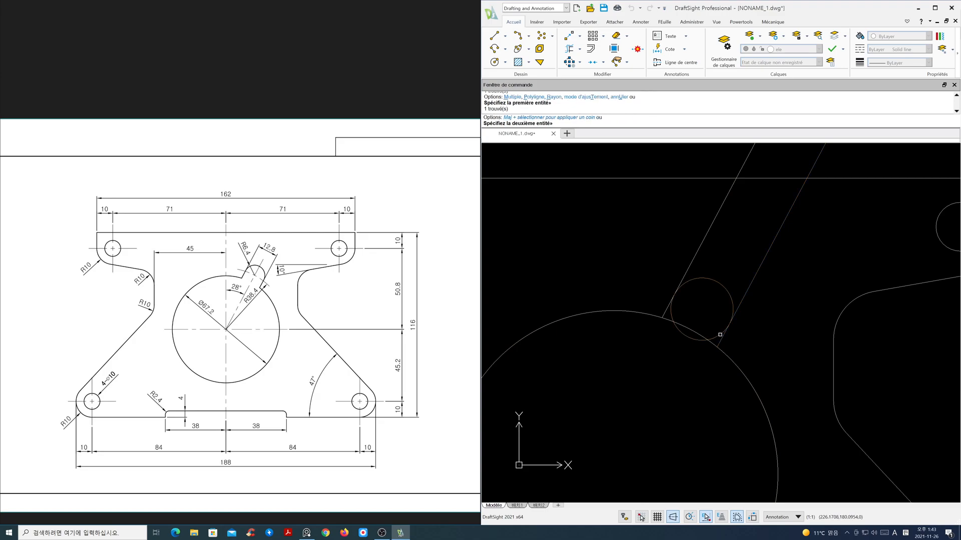
pyautogui.click(666, 309)
pyautogui.click(671, 310)
pyautogui.press('Escape')
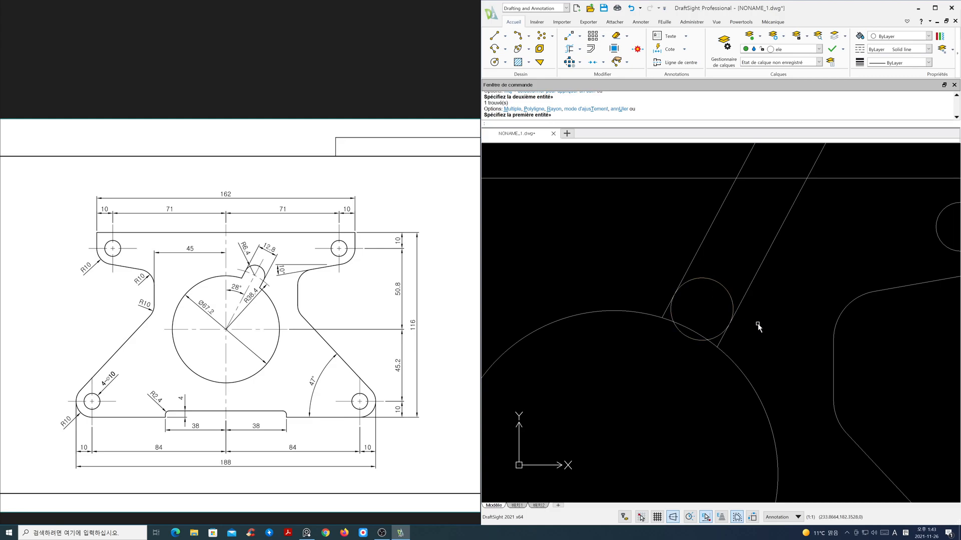
# Trim the slot lines, the radius 6.4 circle and the large circle into one open, round-ended slot outline
pyautogui.write('tr')
pyautogui.press('Return')
pyautogui.click(758, 355)
pyautogui.click(648, 274)
pyautogui.press('Return')
pyautogui.click(788, 275)
pyautogui.click(741, 247)
pyautogui.click(730, 242)
pyautogui.click(681, 233)
pyautogui.click(698, 351)
pyautogui.click(677, 323)
pyautogui.click(683, 334)
pyautogui.click(674, 319)
pyautogui.click(713, 348)
pyautogui.click(700, 328)
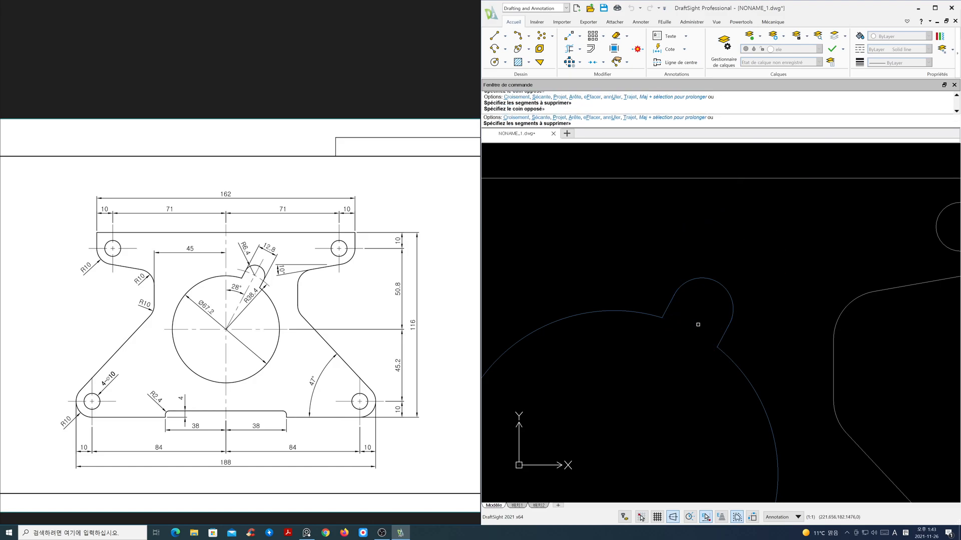
pyautogui.press('Return')
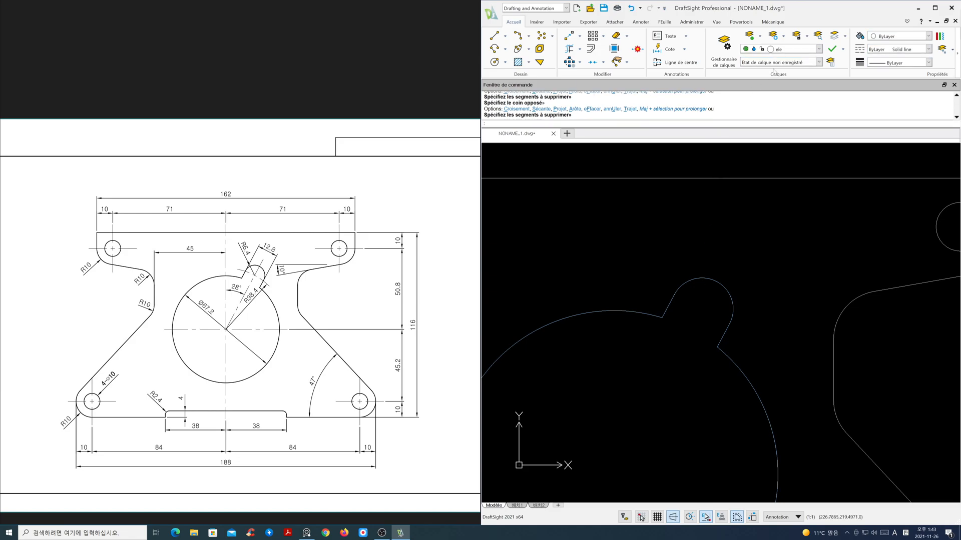
# Thaw the cen layer to show the centre lines again
pyautogui.click(790, 51)
pyautogui.click(753, 67)
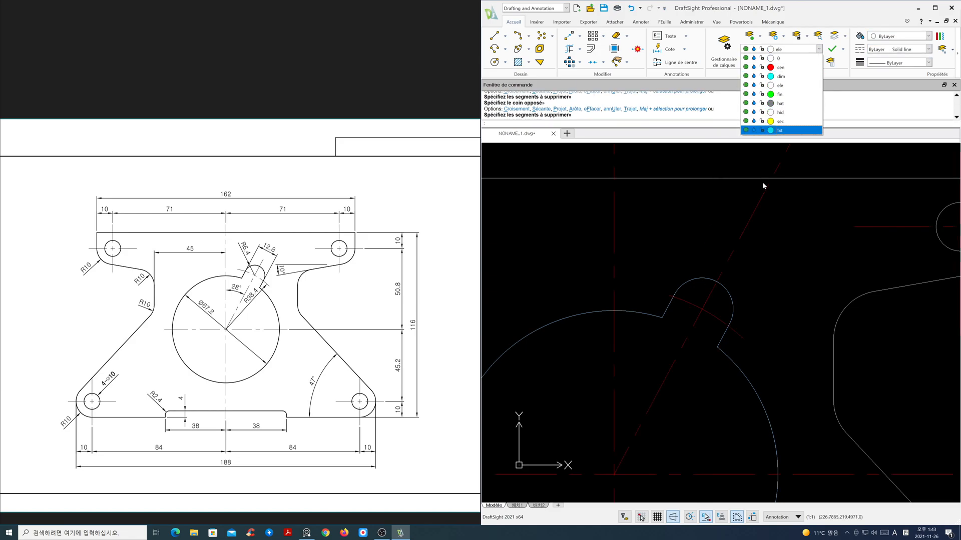
pyautogui.scroll(-5, 687, 313)
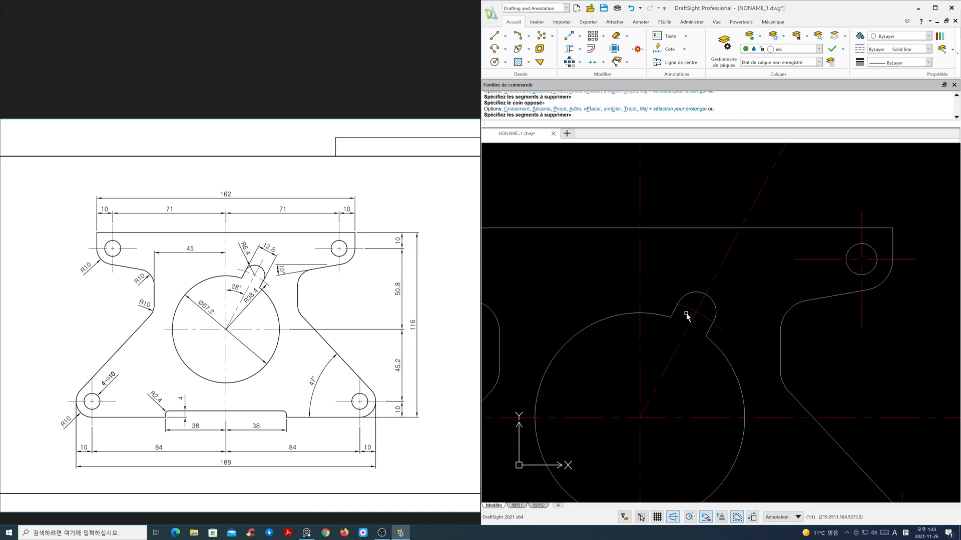
pyautogui.moveTo(684, 316)
pyautogui.mouseDown(button='middle')
pyautogui.moveTo(686, 326)
pyautogui.moveTo(714, 287)
pyautogui.moveTo(727, 295)
pyautogui.moveTo(734, 286)
pyautogui.mouseUp(button='middle')
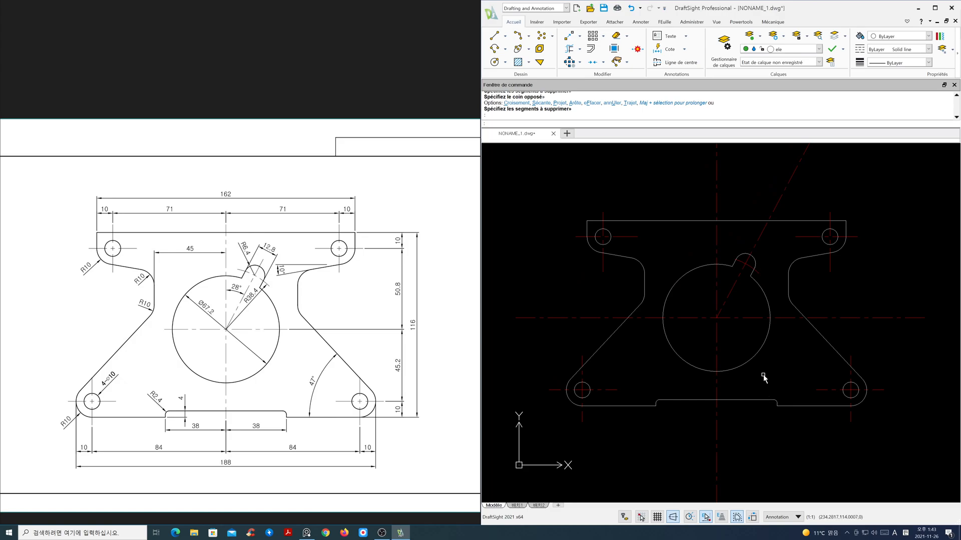
pyautogui.write('z')
pyautogui.press('Return')
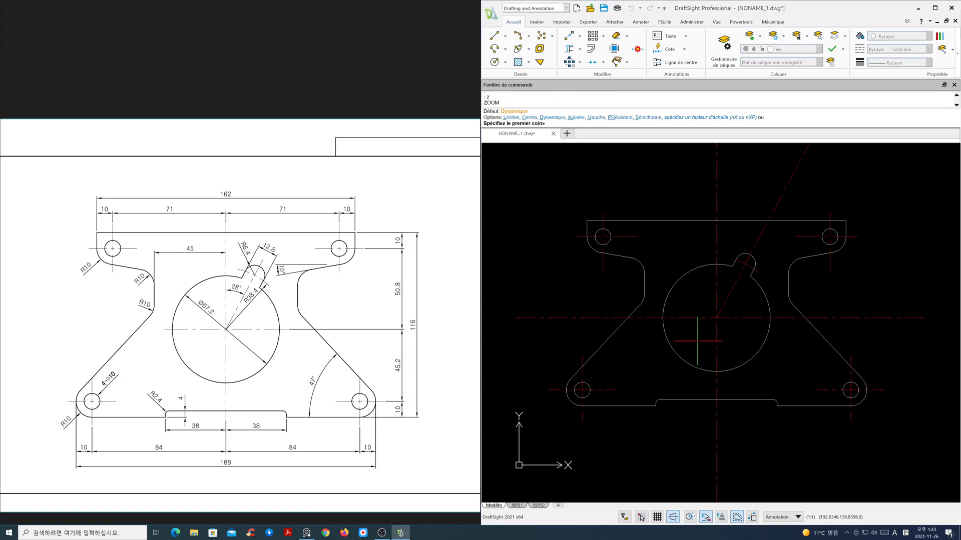
pyautogui.moveTo(710, 337); pyautogui.dragTo(709, 331)
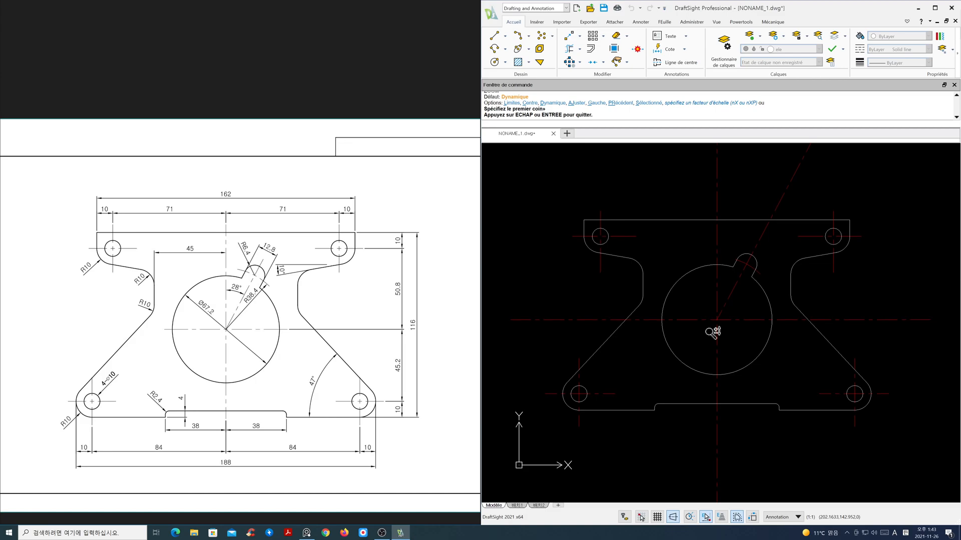
pyautogui.press('Escape')
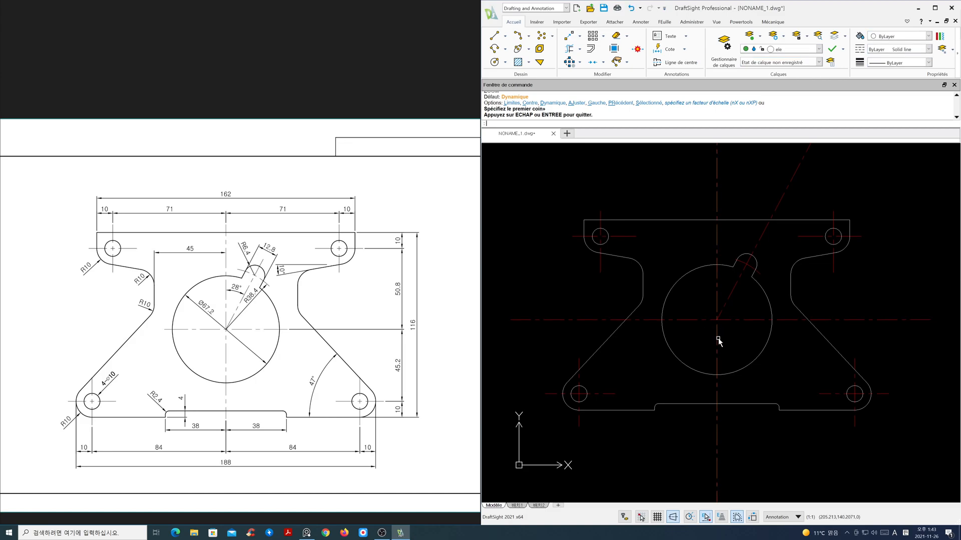
# Stretch the upper end of the vertical centre line down to just above the plate's top edge
pyautogui.scroll(-4, 717, 341)
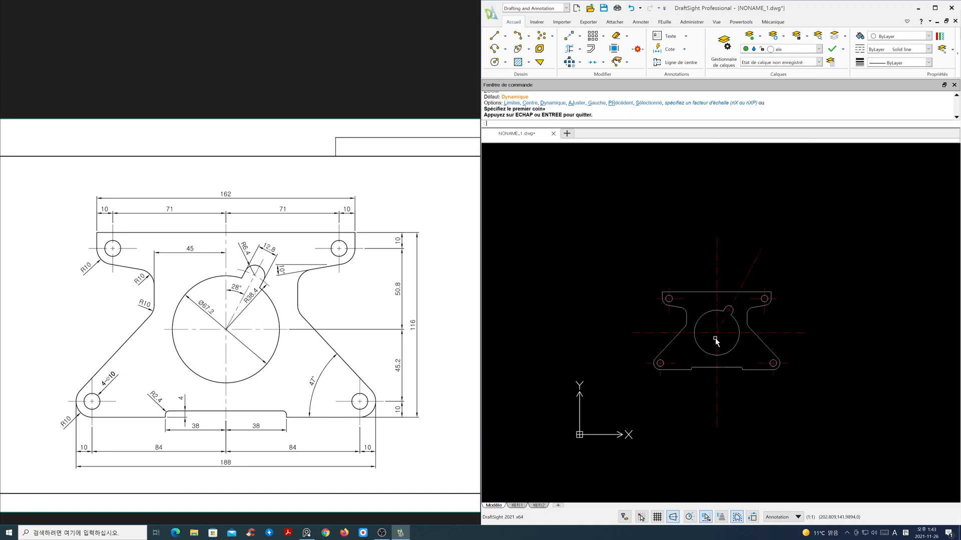
pyautogui.write('s')
pyautogui.press('space')
pyautogui.click(740, 261)
pyautogui.click(692, 226)
pyautogui.press('space')
pyautogui.click(703, 238)
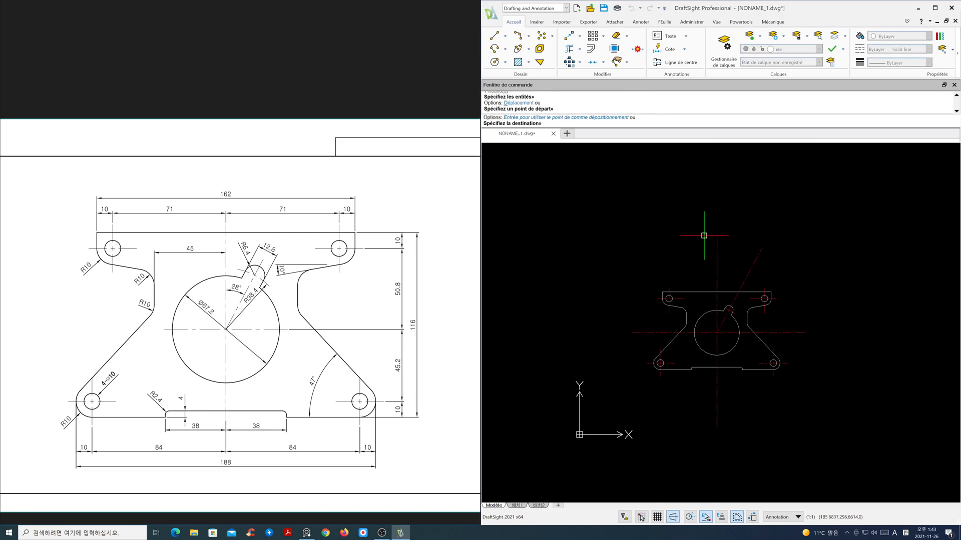
pyautogui.click(704, 280)
# Stretch the lower end of the vertical centre line up to just below the plate's bottom edge
pyautogui.press('space')
pyautogui.click(744, 448)
pyautogui.click(689, 415)
pyautogui.press('space')
pyautogui.click(706, 428)
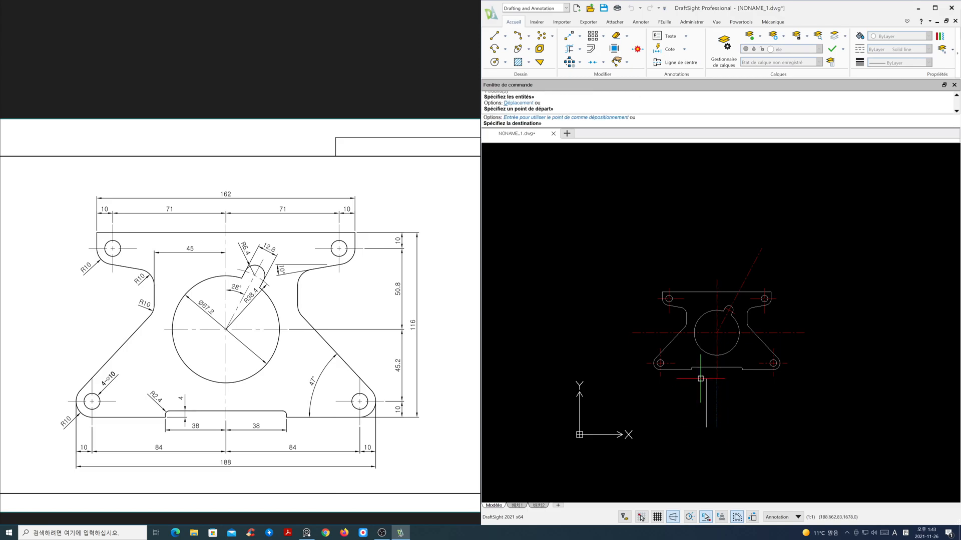
pyautogui.click(716, 380)
pyautogui.scroll(3, 720, 329)
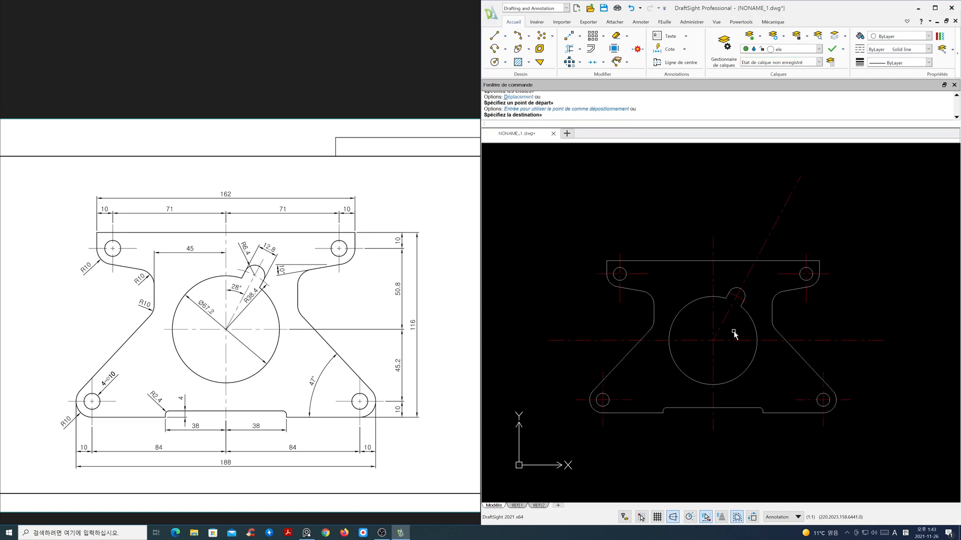
# Draw a helper circle concentric with the centre hole, reaching just below the plate's top edge and beyond the slot end
pyautogui.write('c')
pyautogui.press('space')
pyautogui.click(713, 340)
pyautogui.press('Escape')
pyautogui.press('space')
pyautogui.click(713, 340)
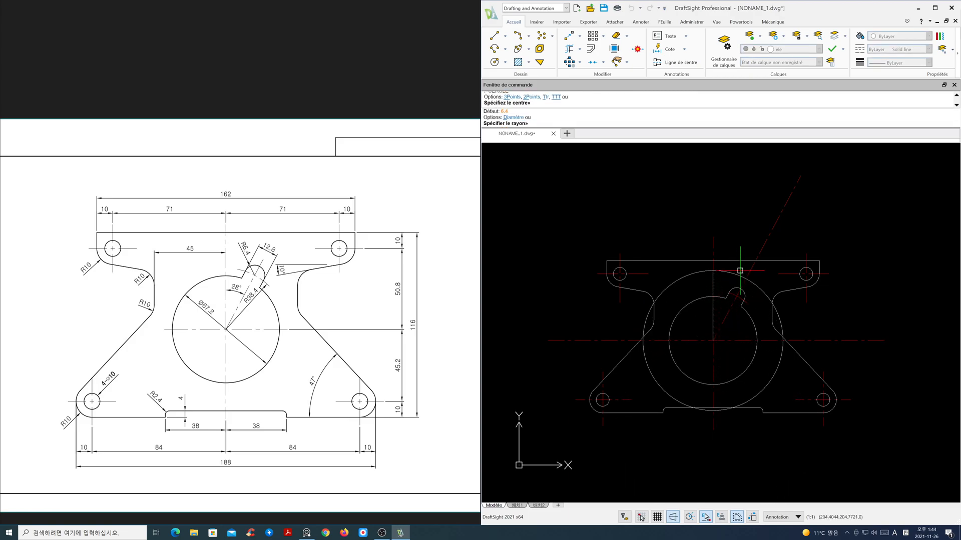
pyautogui.press('Escape')
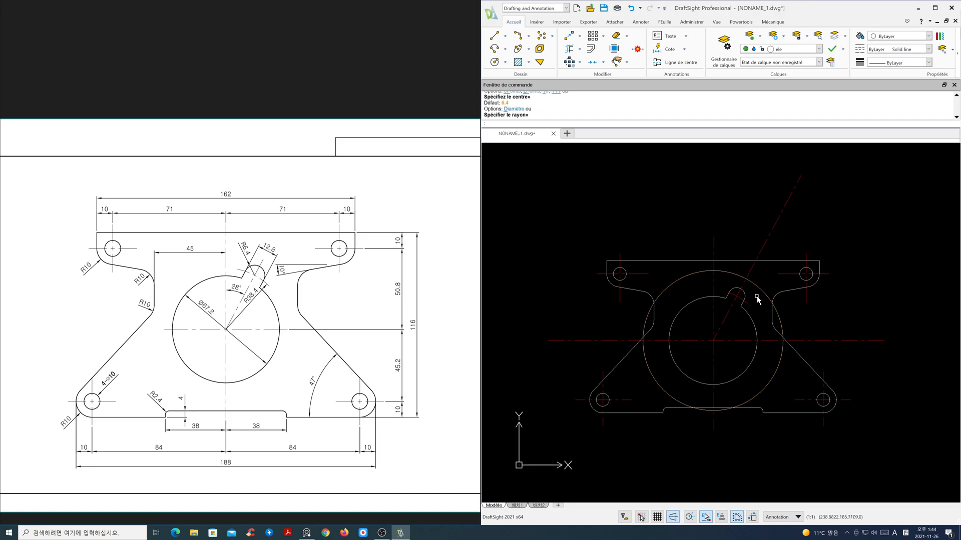
# Trim the part of the angled centre line outside the helper circle
pyautogui.write('tr')
pyautogui.press('space')
pyautogui.press('space')
pyautogui.click(750, 272)
pyautogui.press('space')
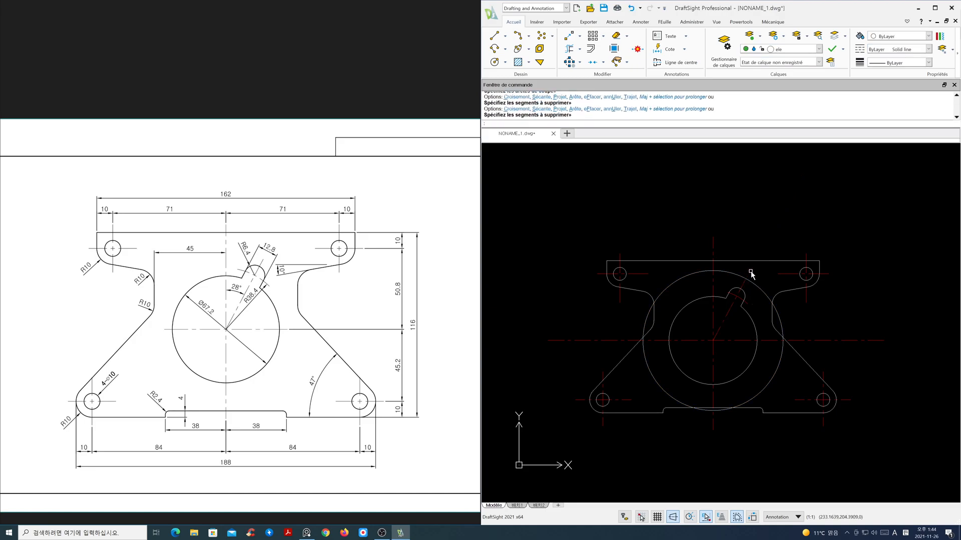
# Erase the helper circle around the centre hole
pyautogui.write('e')
pyautogui.press('space')
pyautogui.click(733, 272)
pyautogui.press('space')
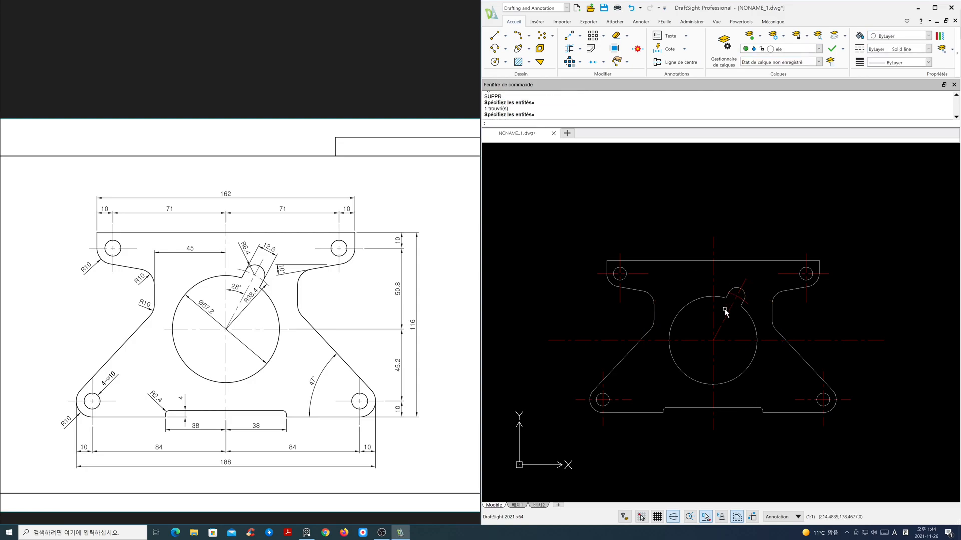
# Trim the R38.4 centre-line arc where it extends past the two straight sides of the angled slot
pyautogui.scroll(1, 716, 350)
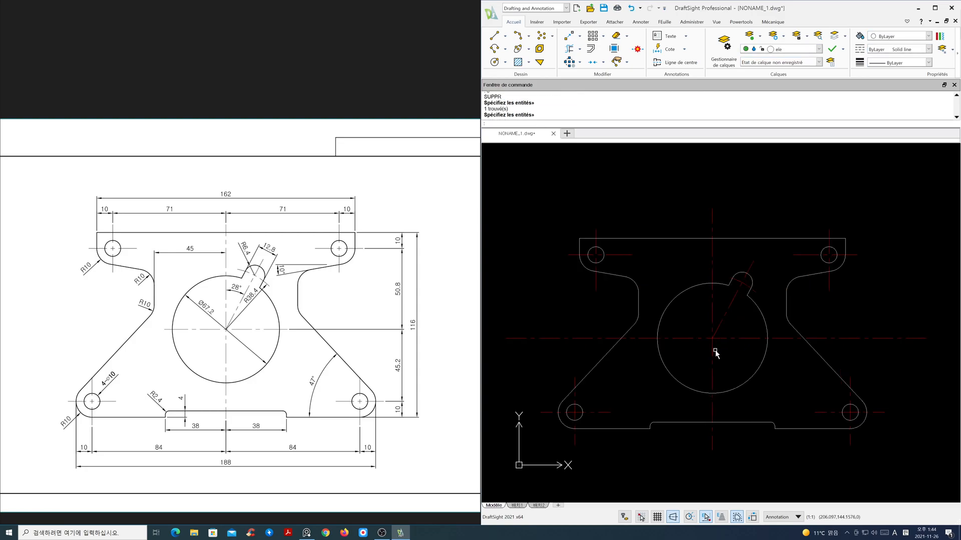
pyautogui.scroll(1, 715, 352)
pyautogui.scroll(-1, 720, 351)
pyautogui.moveTo(718, 350); pyautogui.dragTo(725, 352, button='middle')
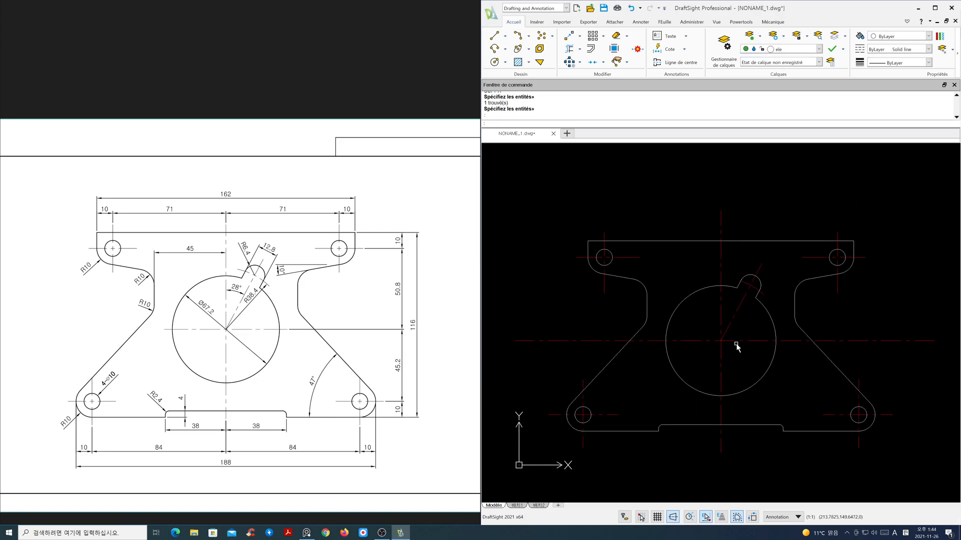
pyautogui.write('tr')
pyautogui.press('space')
pyautogui.press('space')
pyautogui.click(761, 292)
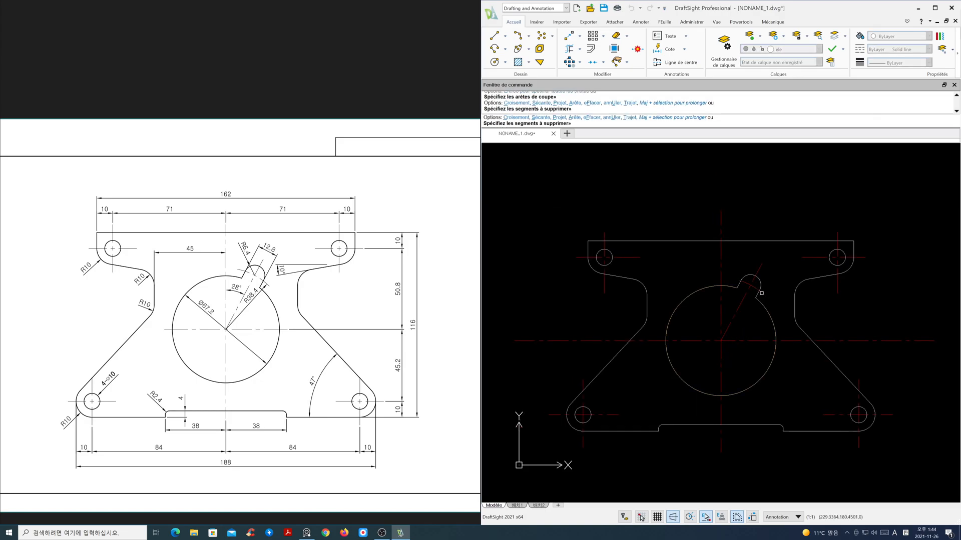
pyautogui.scroll(4, 745, 287)
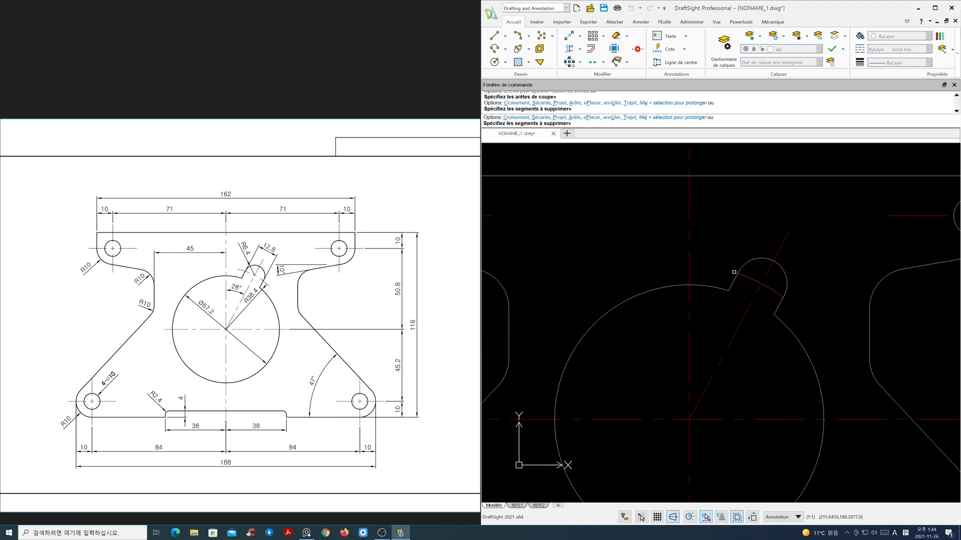
pyautogui.press('space')
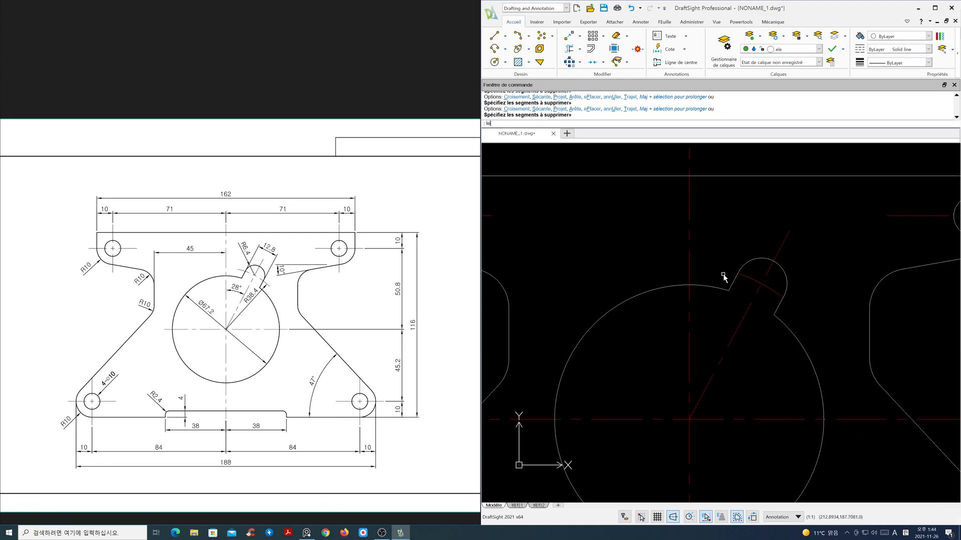
# Lengthen the R38.4 centre-line arc by an increment of 10 at each end so it extends past both slot sides
pyautogui.write('len')
pyautogui.press('space')
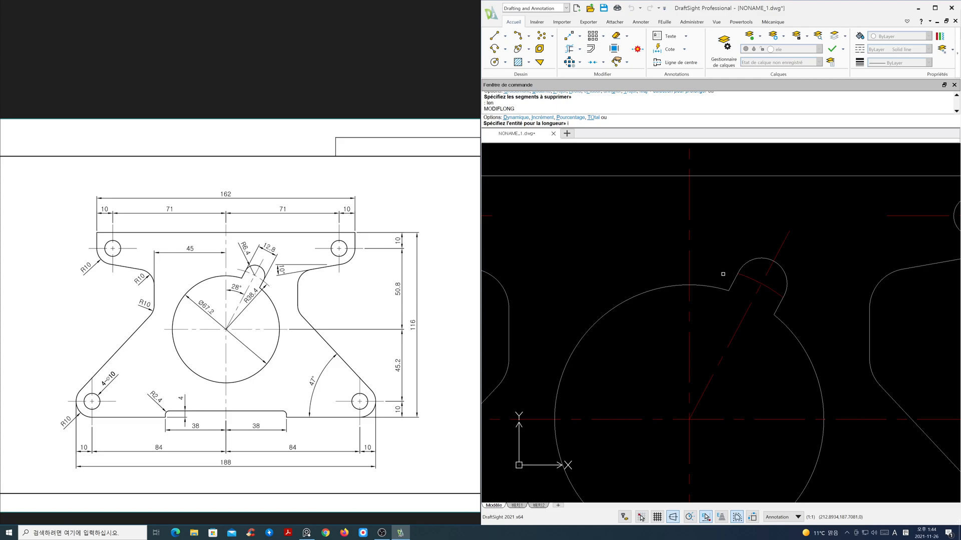
pyautogui.write('i')
pyautogui.press('space')
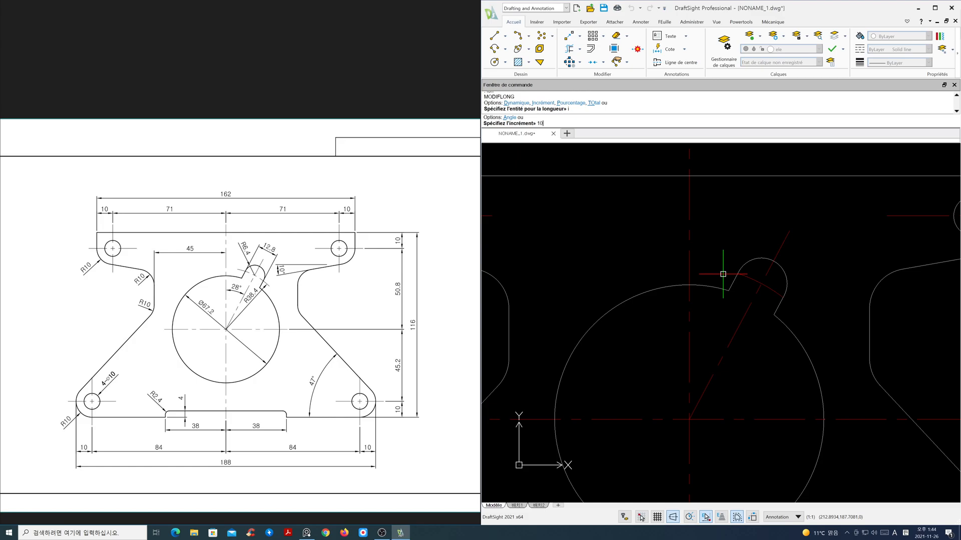
pyautogui.press('Return')
pyautogui.click(737, 273)
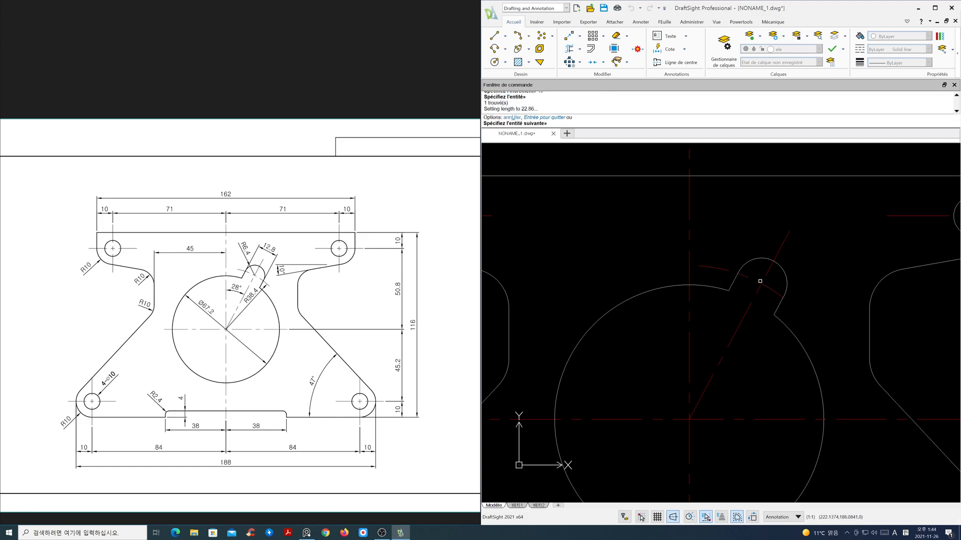
pyautogui.click(773, 290)
pyautogui.press('Return')
# Frame the whole plate with dynamic Zoom and examine it against the reference drawing
pyautogui.scroll(-5, 746, 308)
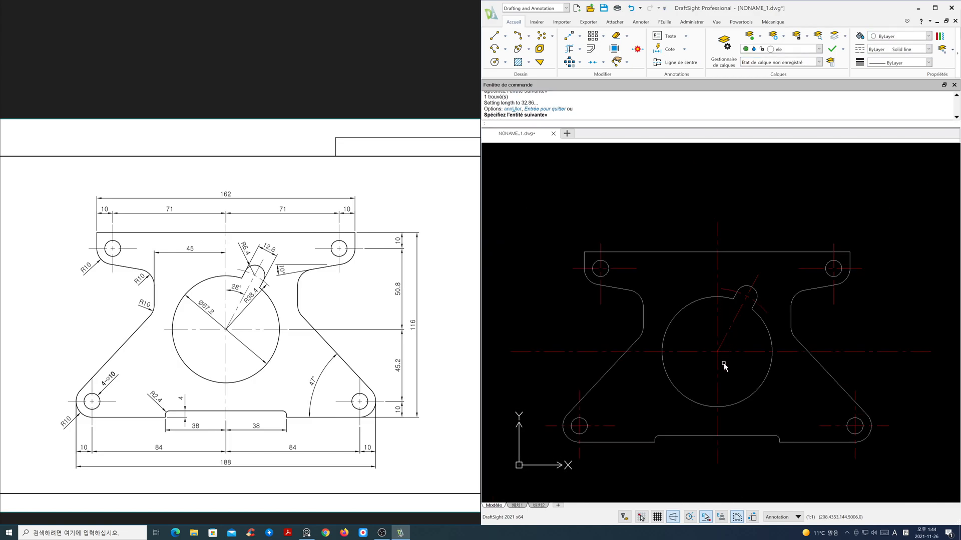
pyautogui.scroll(3, 723, 361)
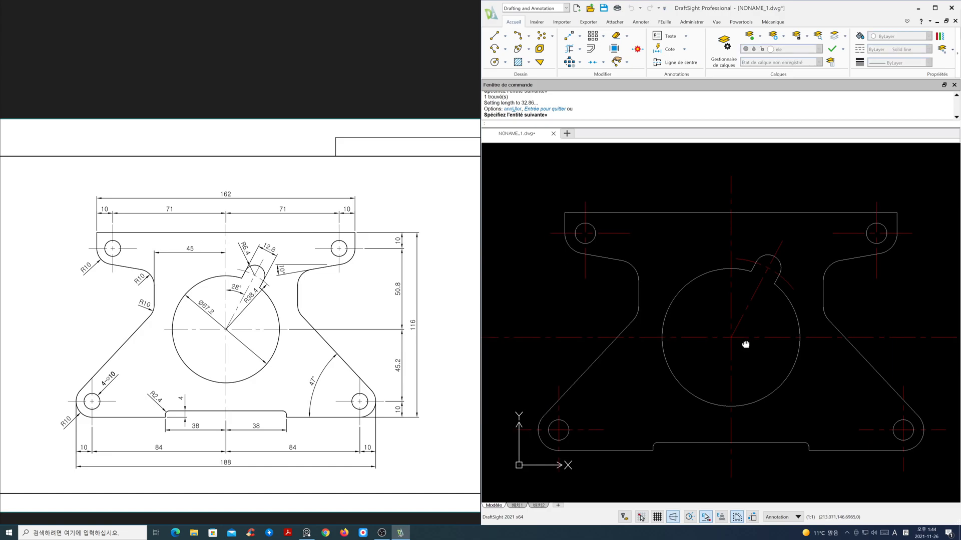
pyautogui.write('z')
pyautogui.press('Return')
pyautogui.press('Return')
pyautogui.moveTo(750, 353); pyautogui.dragTo(756, 394)
pyautogui.moveTo(742, 364); pyautogui.dragTo(744, 367, button='middle')
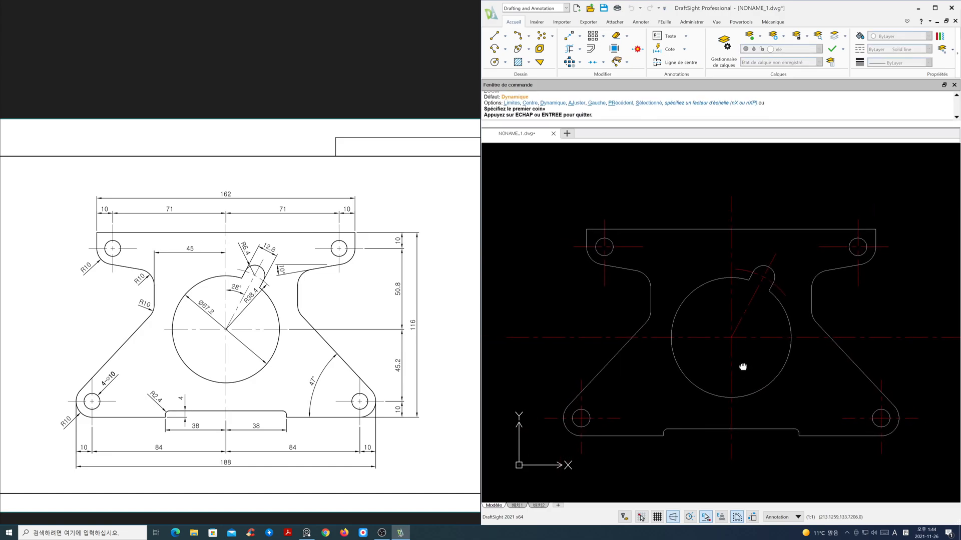
pyautogui.rightClick(824, 387)
pyautogui.click(841, 392)
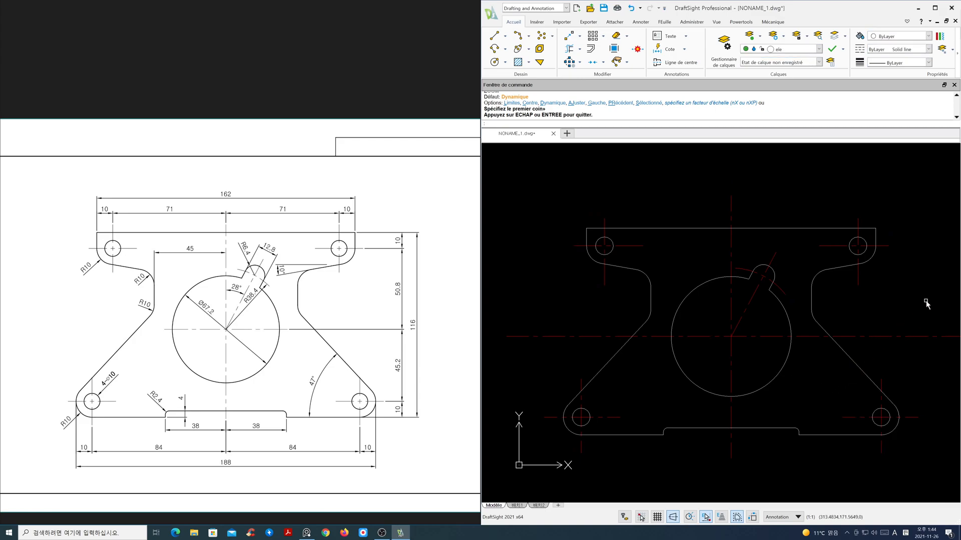